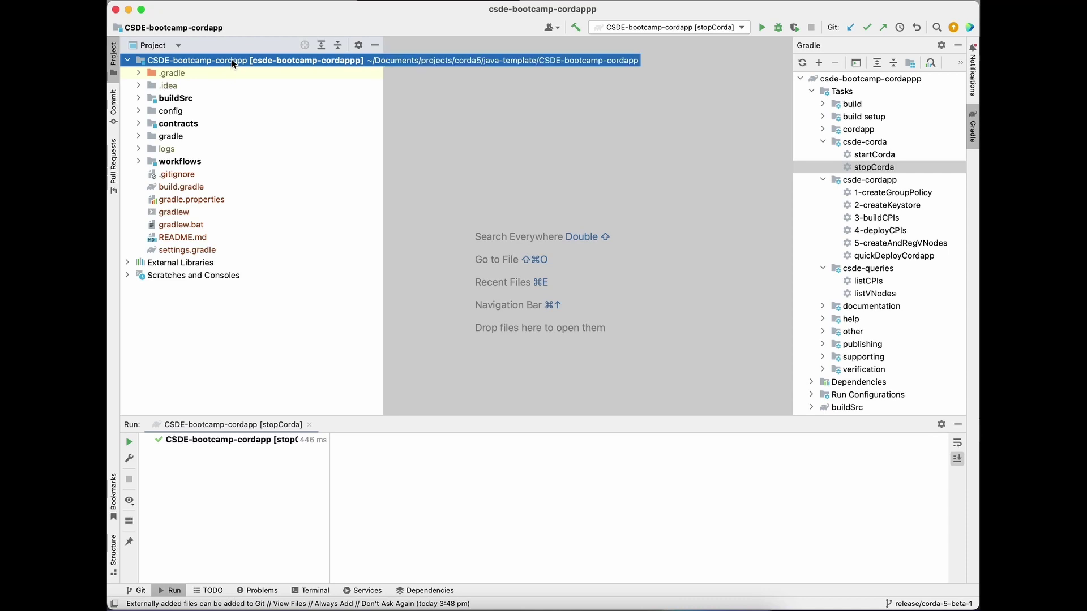
# View the rendered README.md overview of the CSDE-bootcamp-cordapp project
pyautogui.doubleClick(180, 239)
pyautogui.scroll(-5, 509, 207)
pyautogui.scroll(5, 510, 207)
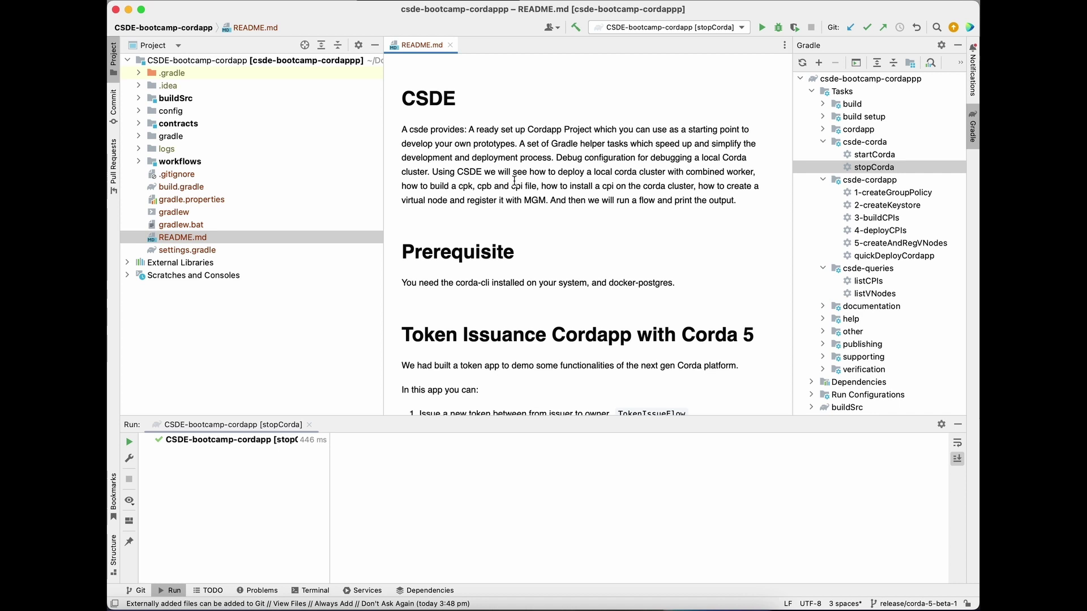
pyautogui.click(201, 62)
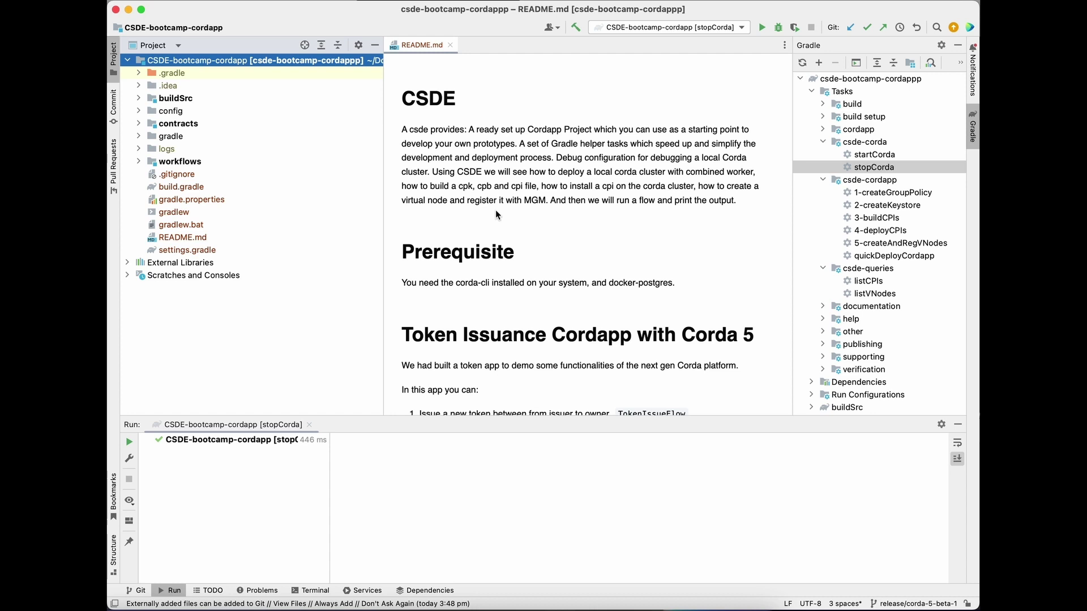
pyautogui.click(867, 143)
pyautogui.click(853, 181)
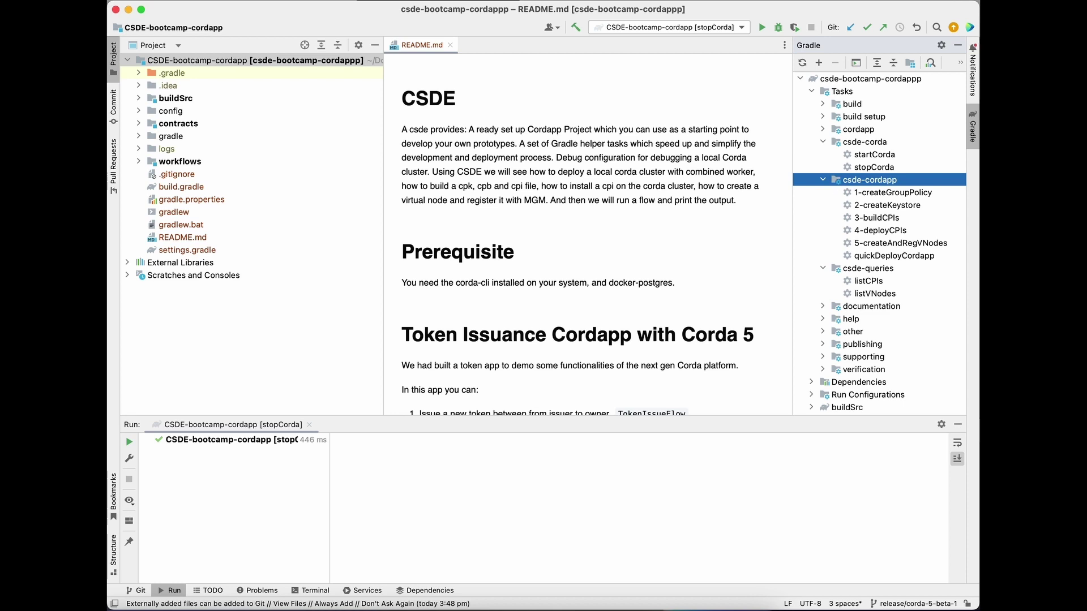
pyautogui.click(865, 268)
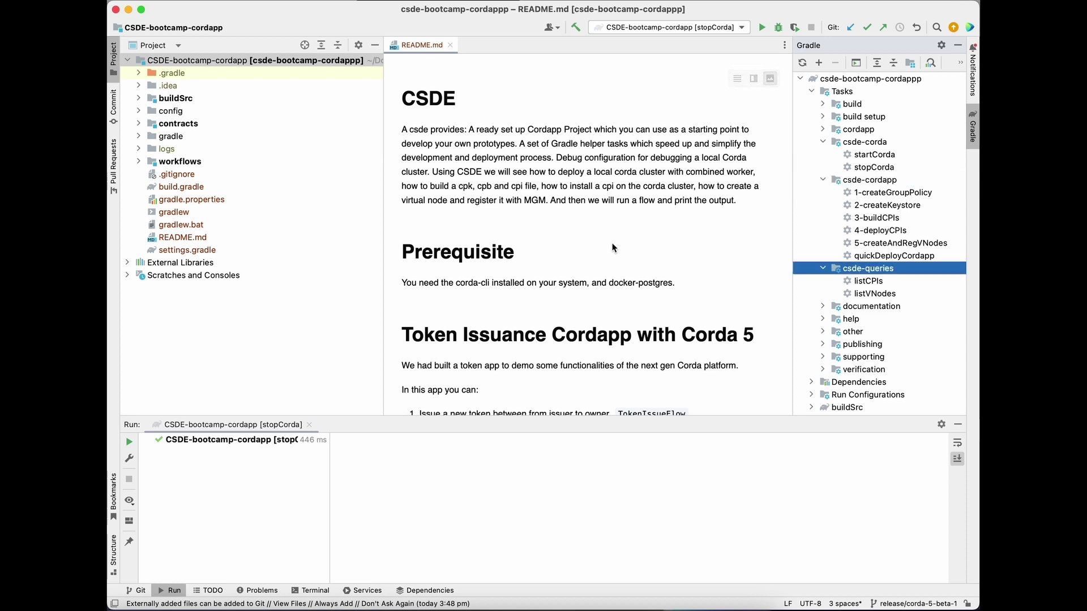
pyautogui.click(585, 247)
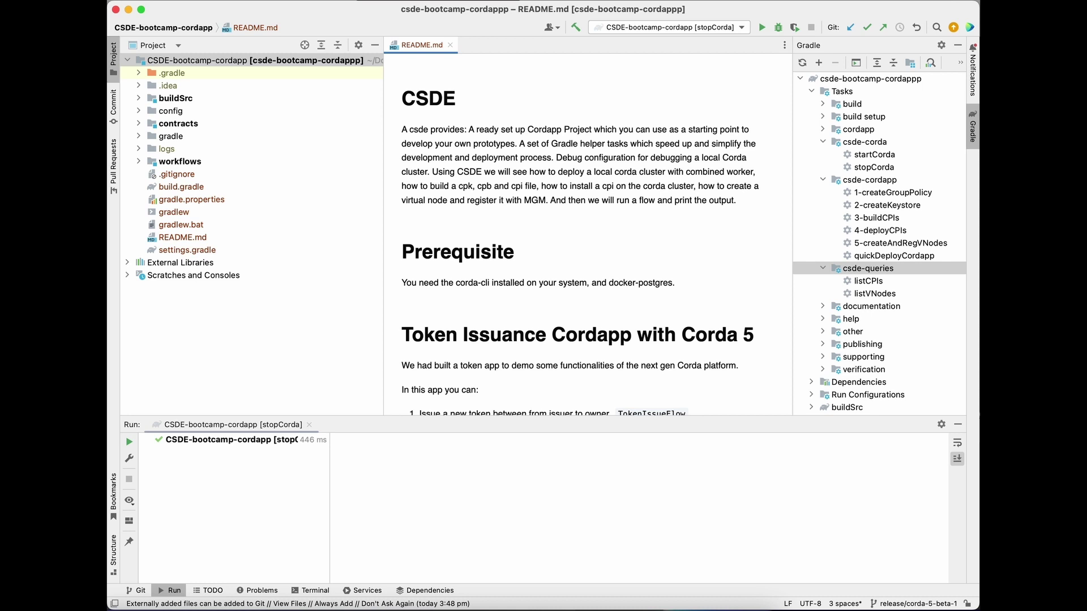
pyautogui.tripleClick(518, 285)
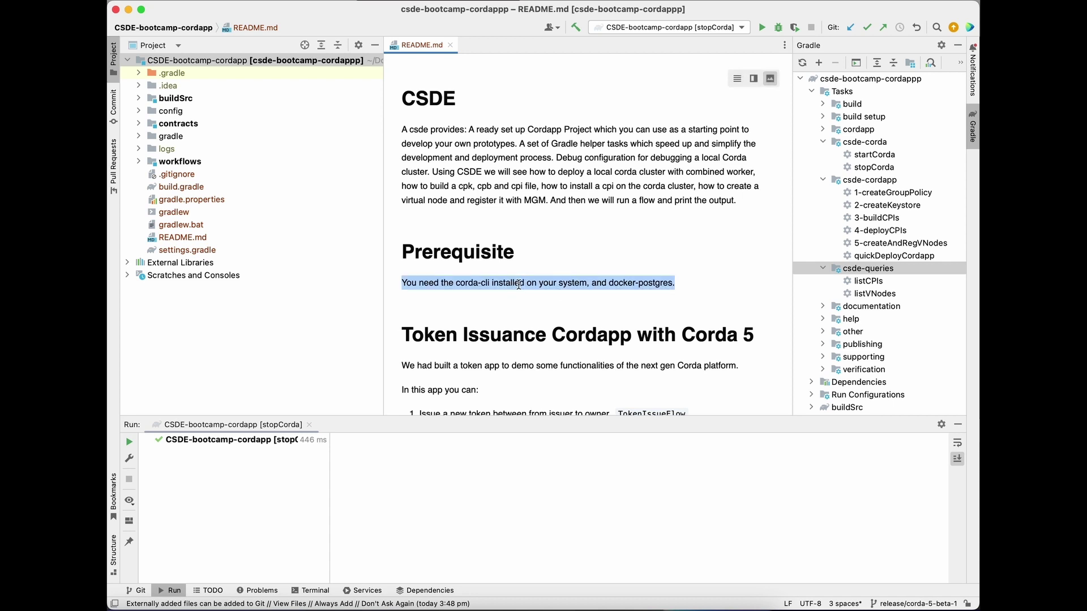
pyautogui.click(500, 313)
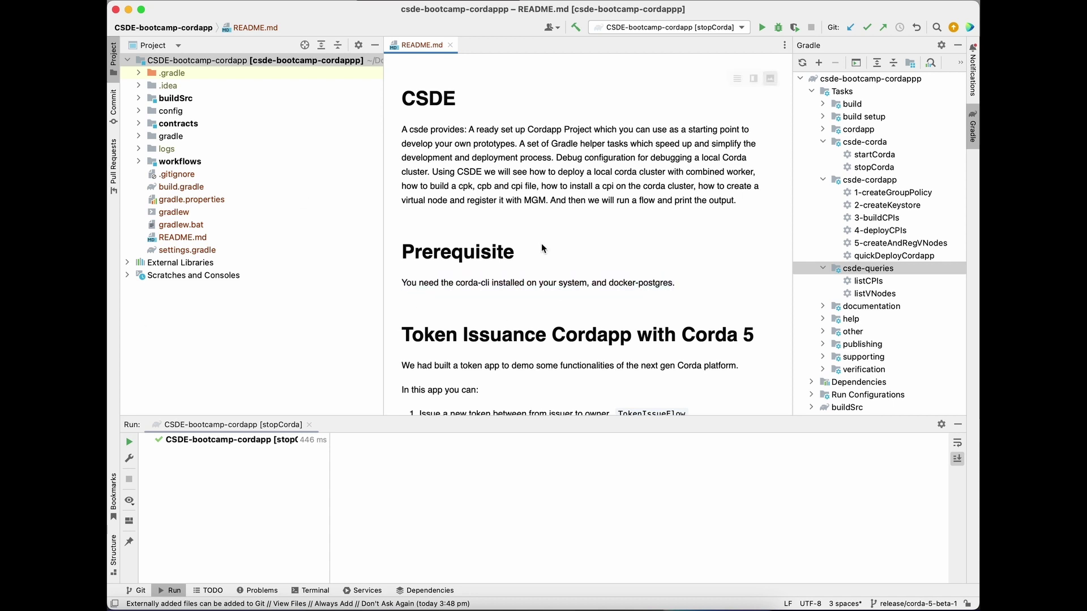
pyautogui.scroll(-2, 524, 265)
pyautogui.scroll(-3, 509, 277)
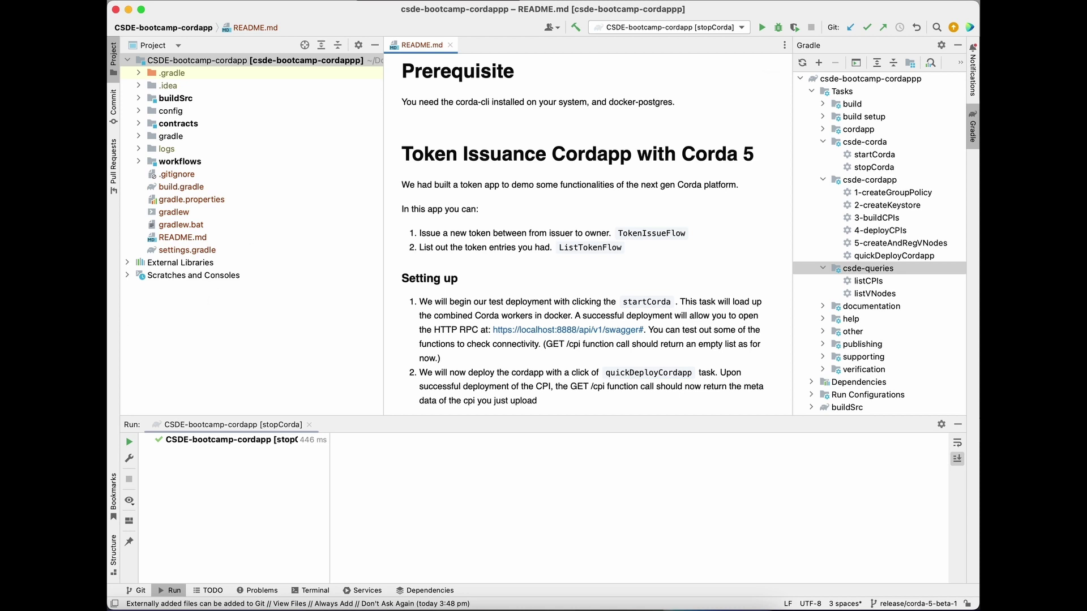
# Expand contracts/src/main/java to reveal the TokenContract and TokenState classes
pyautogui.click(222, 64)
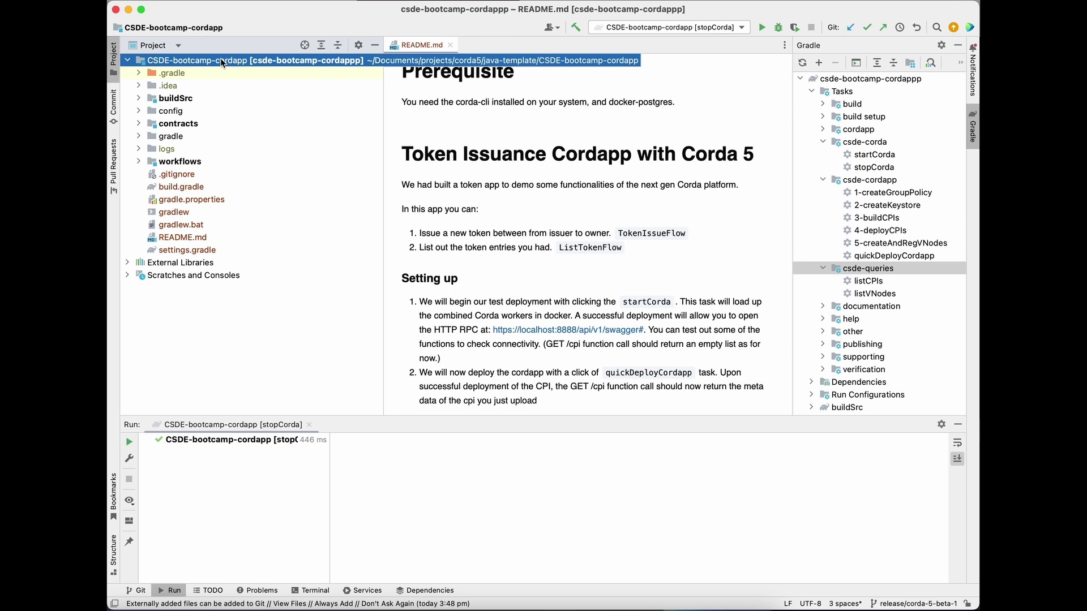
pyautogui.click(166, 124)
pyautogui.click(178, 162)
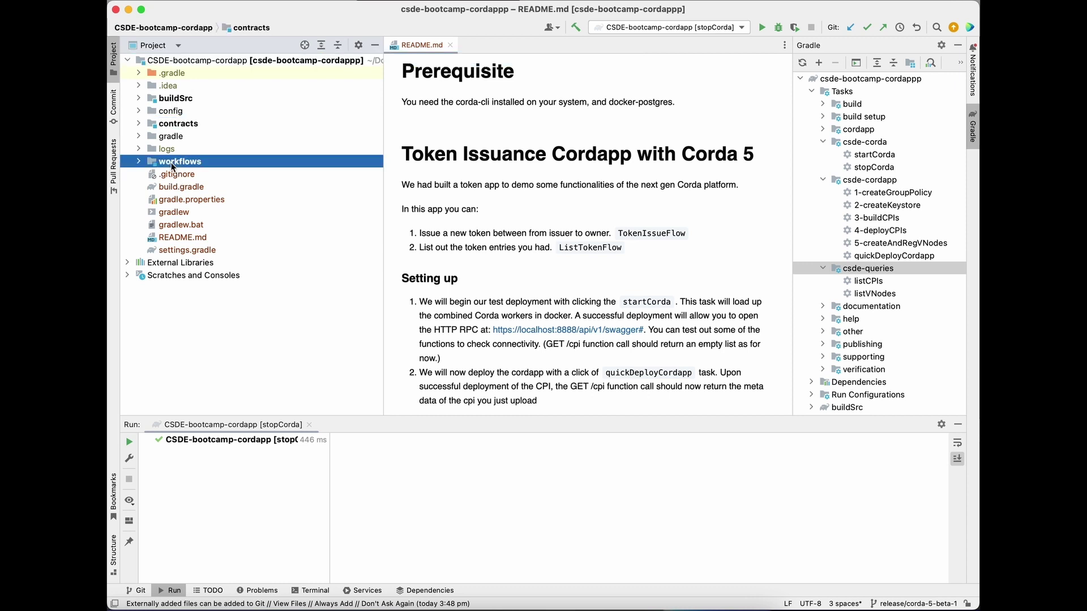
pyautogui.click(139, 125)
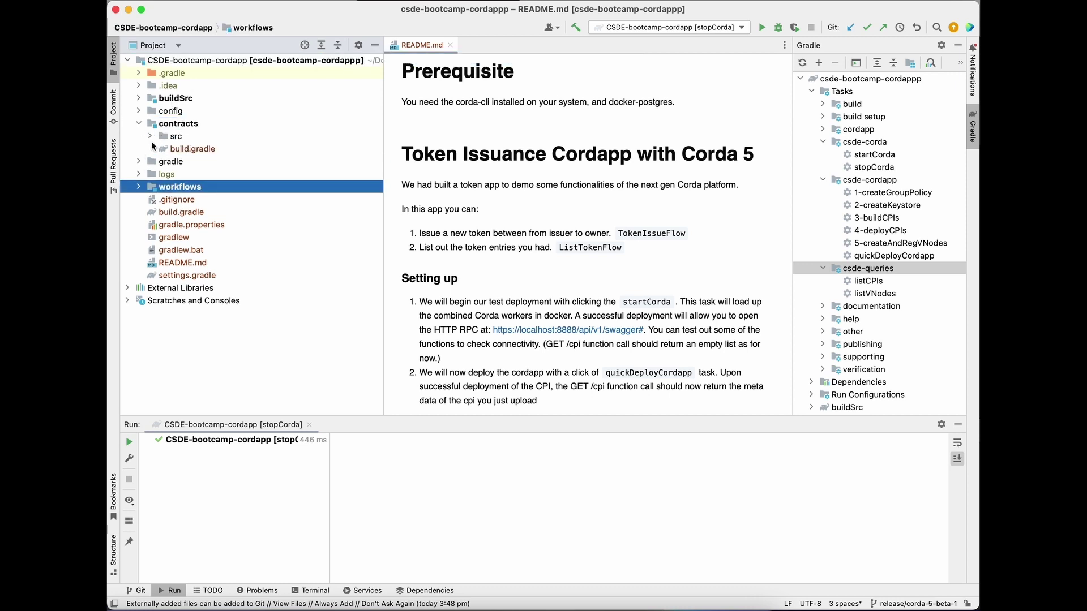
pyautogui.click(151, 136)
pyautogui.click(196, 187)
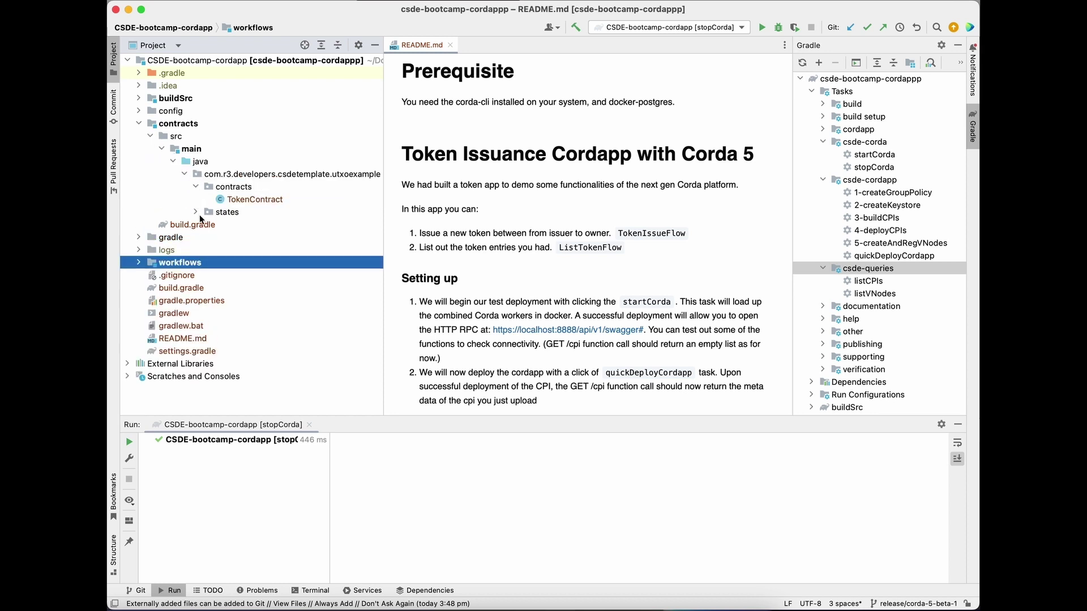
# Expand workflows/src/main/java to reveal the TokenFlows classes including ListTokenFlow
pyautogui.click(196, 212)
pyautogui.click(140, 275)
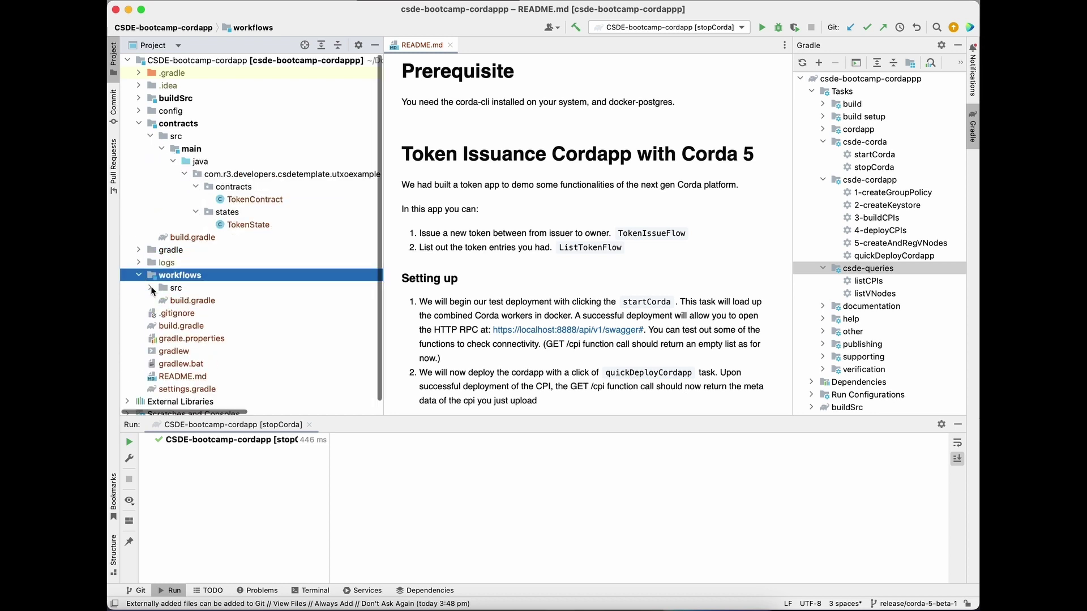
pyautogui.click(150, 288)
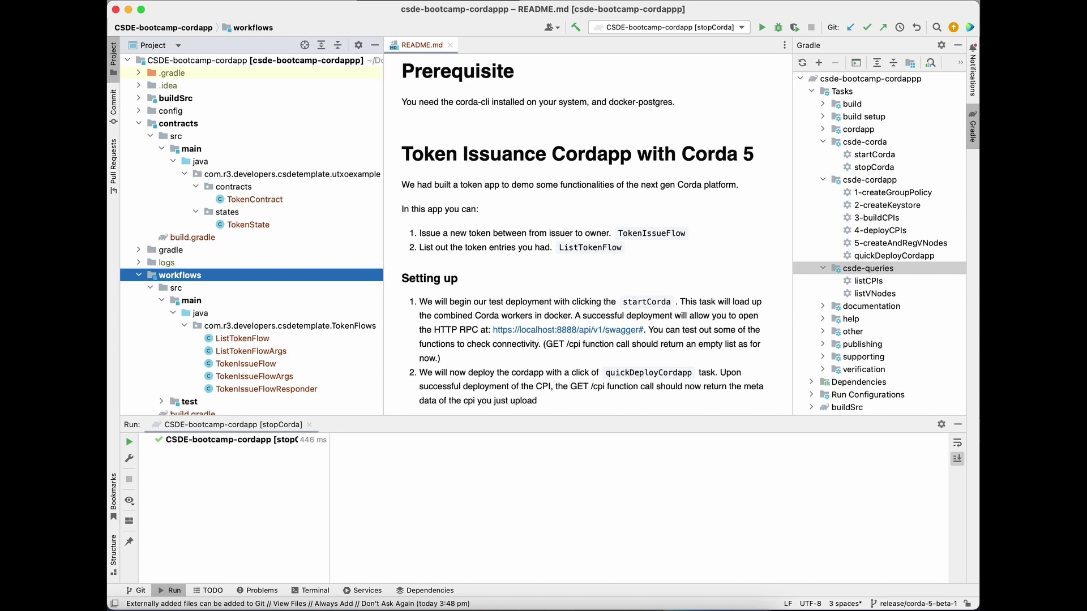
pyautogui.click(581, 270)
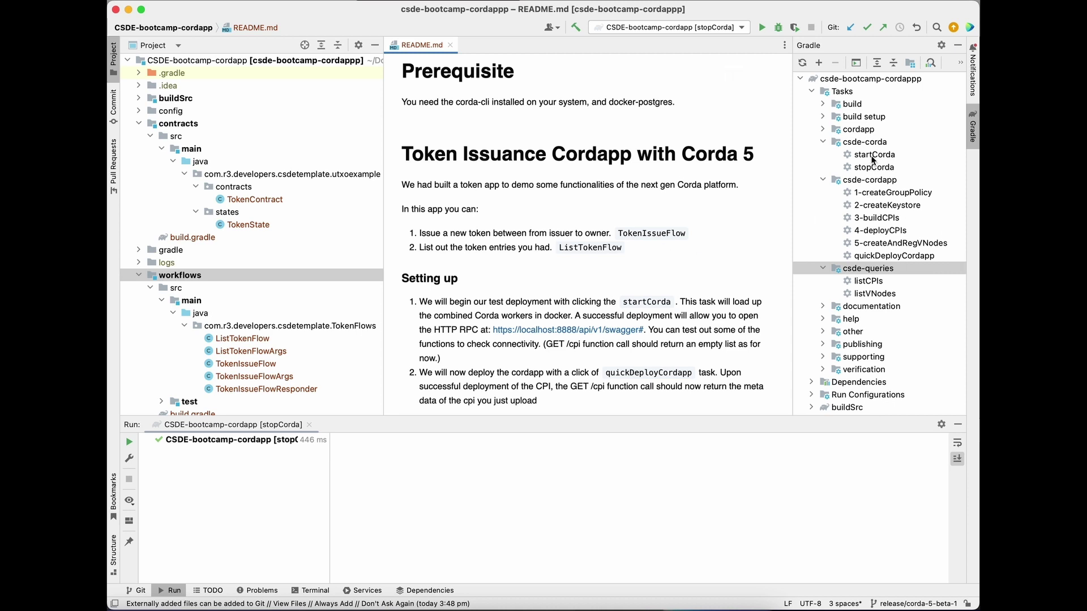
# Run the startCorda Gradle task under csde-corda and switch to the Terminal windows
pyautogui.doubleClick(874, 155)
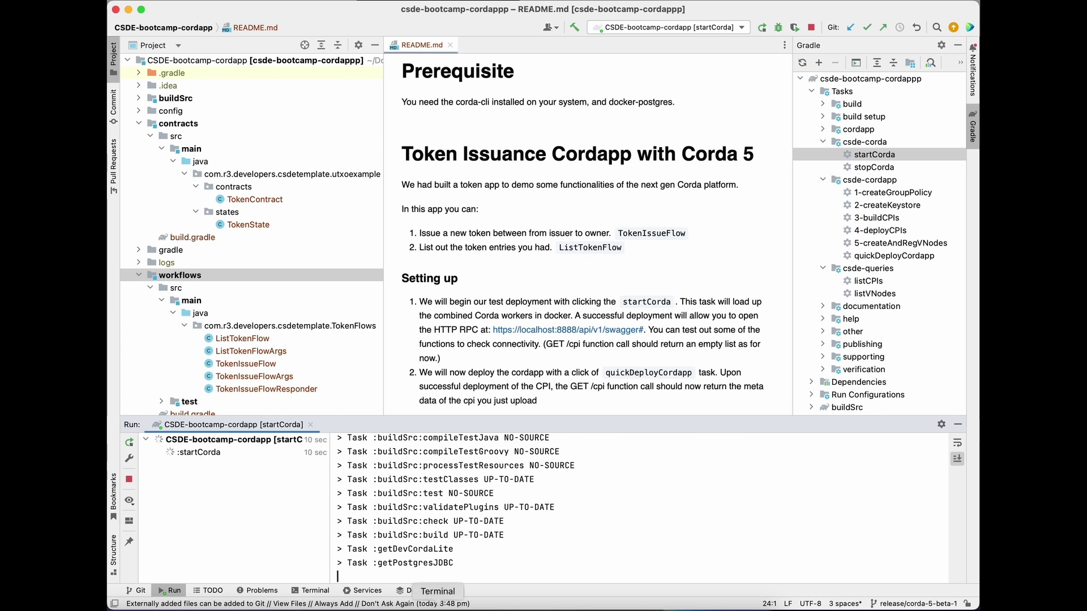
pyautogui.press('super+Tab')
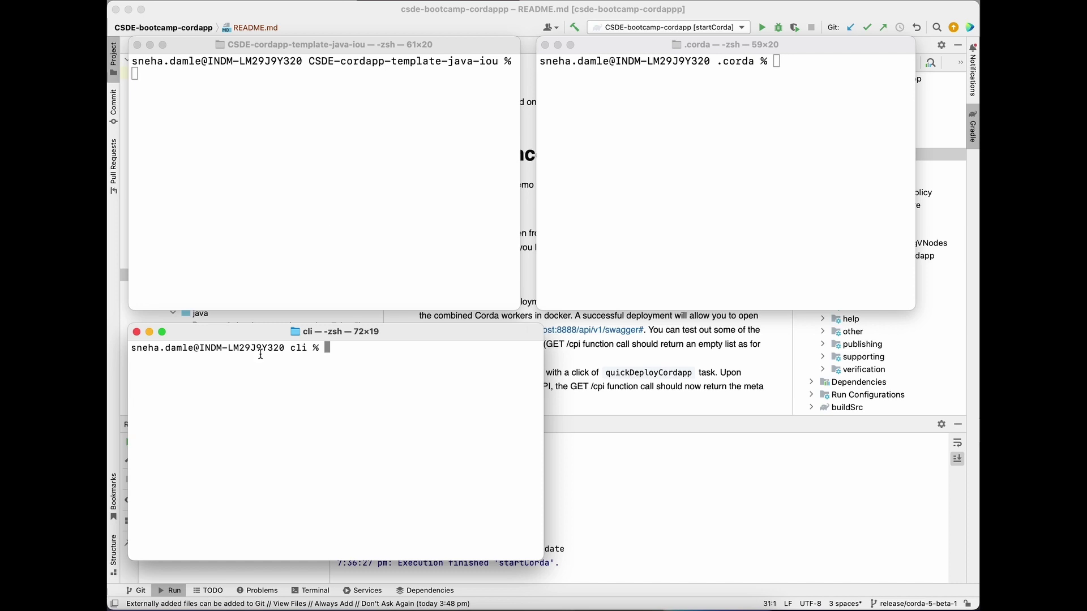
# Confirm the corda-combined-worker process is running with ps -ef | grep
pyautogui.click(420, 195)
pyautogui.write('ps -ef | grep corda-combined-worker')
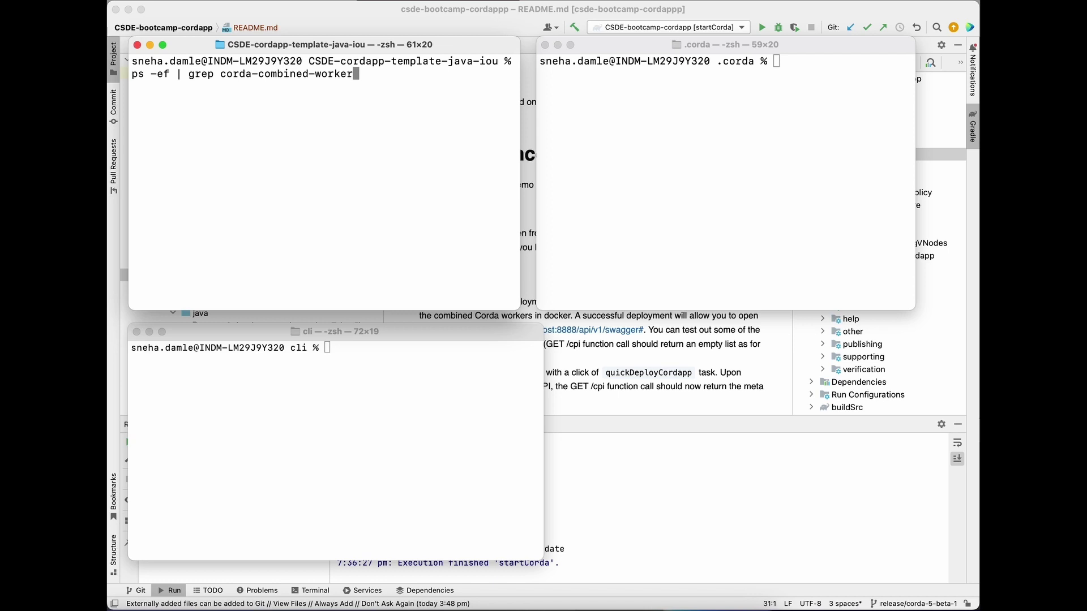
pyautogui.press('Return')
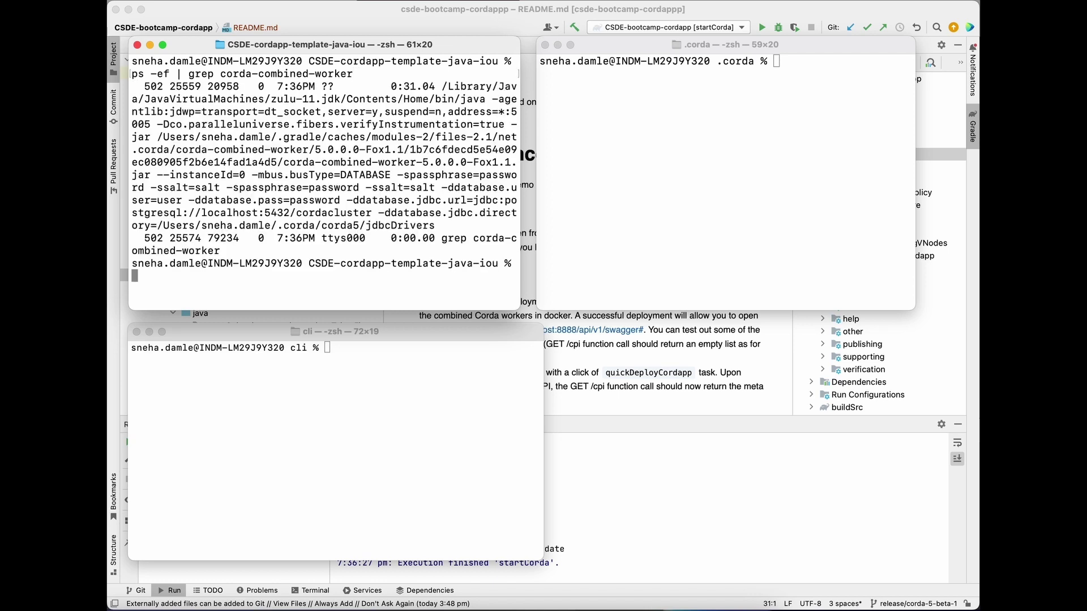
pyautogui.tripleClick(374, 176)
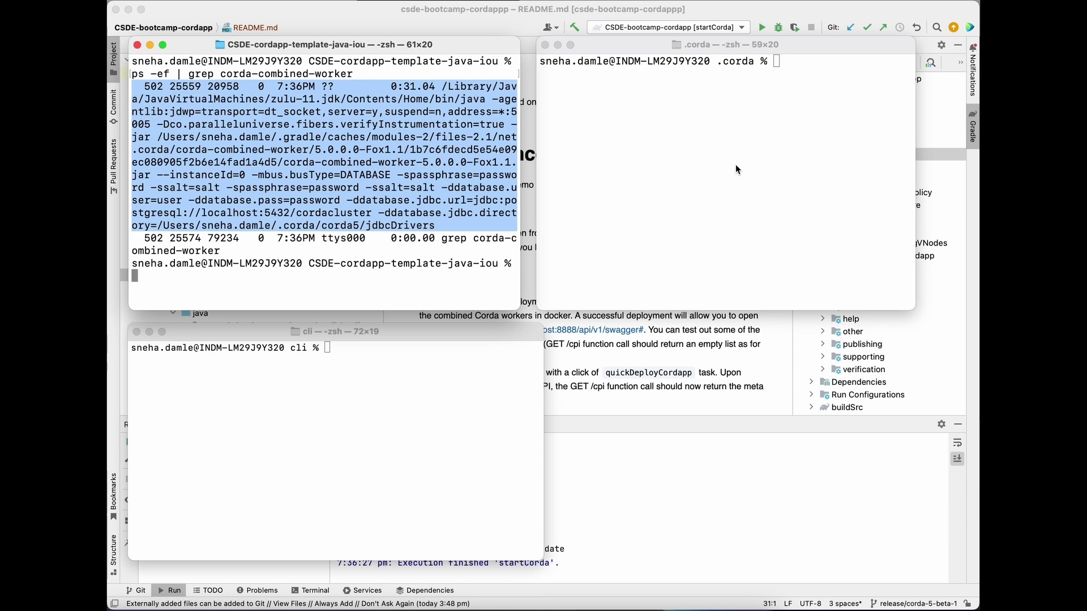
# List the .corda and corda5 folders showing the worker jar and jdbcDrivers, then return to the IDE
pyautogui.click(724, 123)
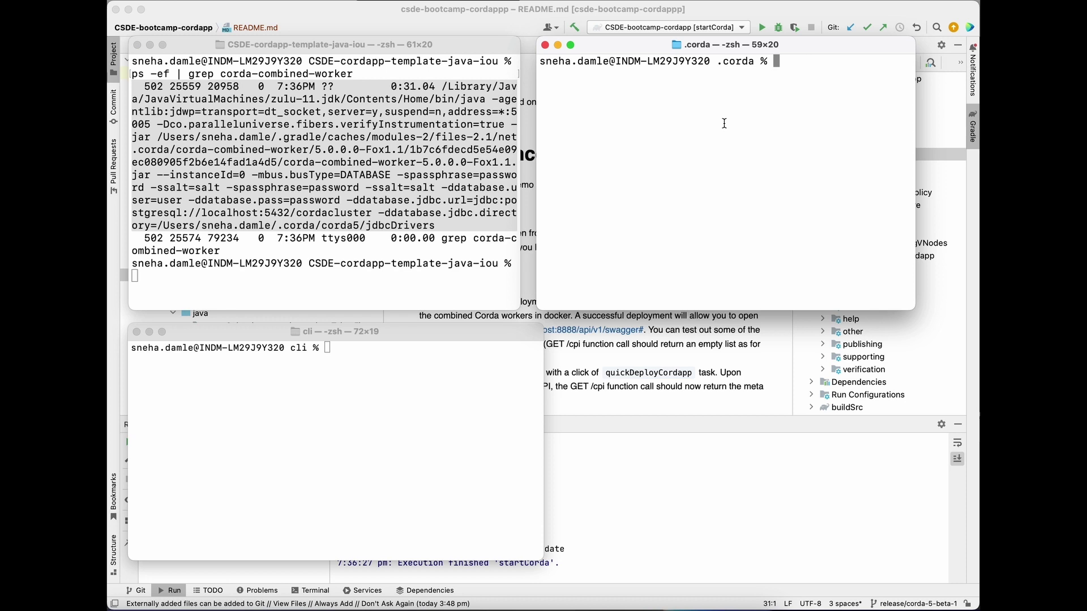
pyautogui.write('ls')
pyautogui.press('Return')
pyautogui.write('cd corda5')
pyautogui.press('Return')
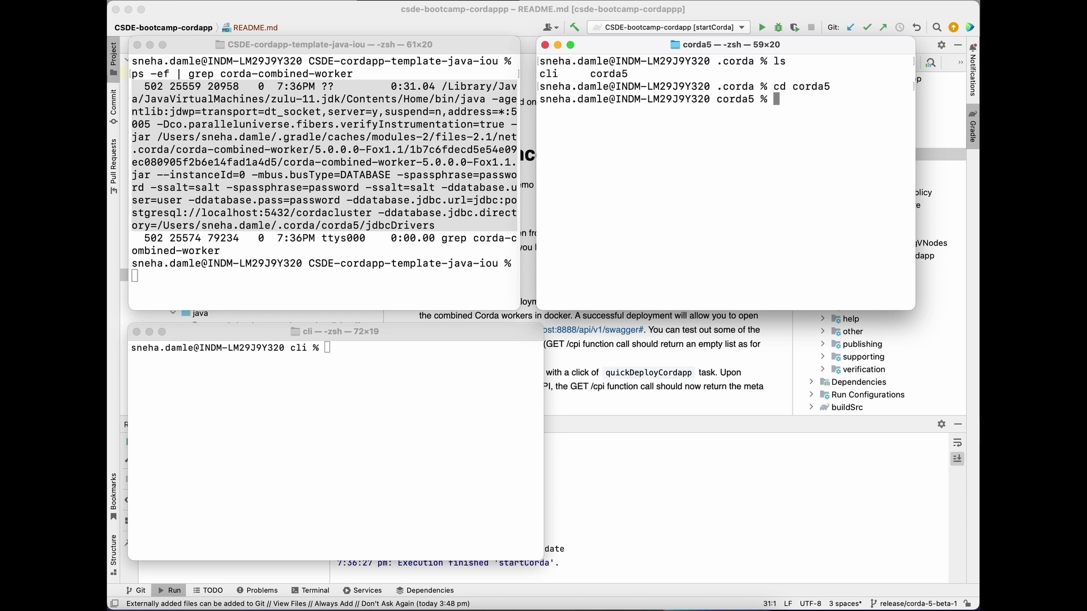
pyautogui.write('ls')
pyautogui.press('Return')
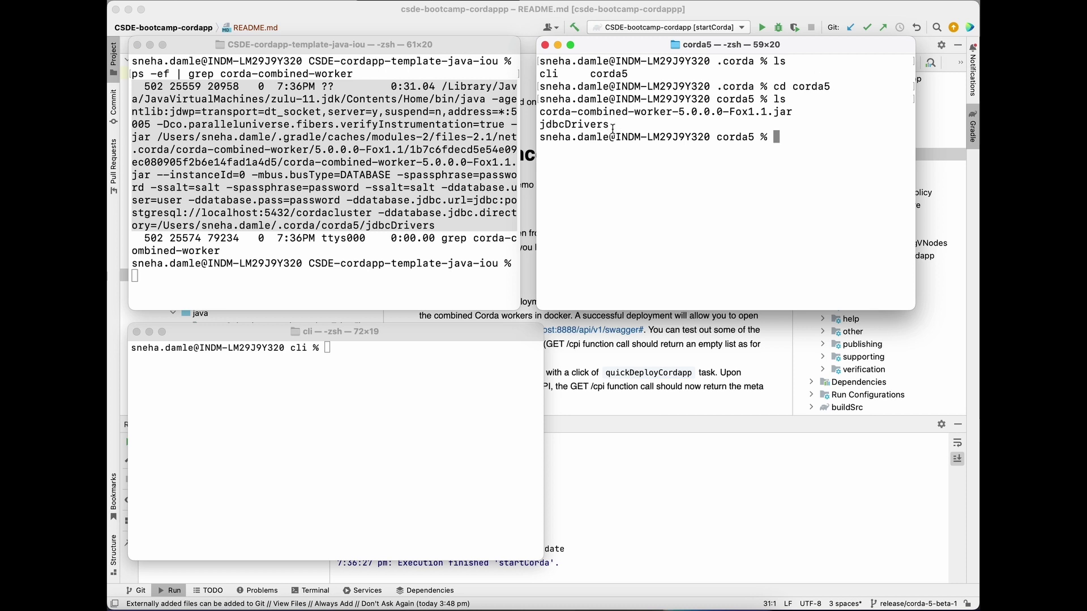
pyautogui.doubleClick(735, 100)
pyautogui.press('super+Tab')
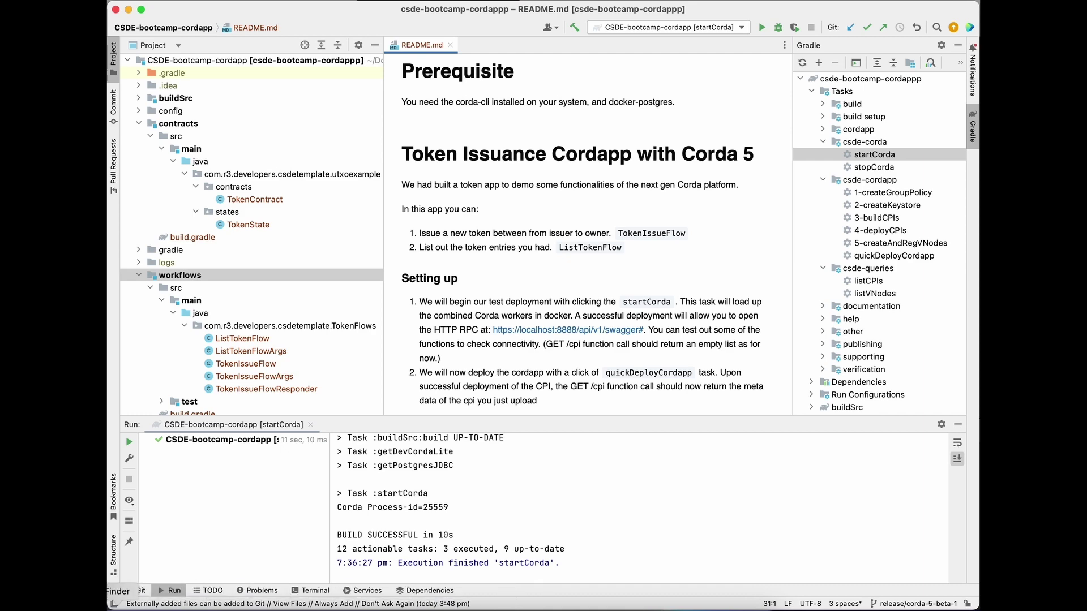
pyautogui.write('loca')
pyautogui.press('Return')
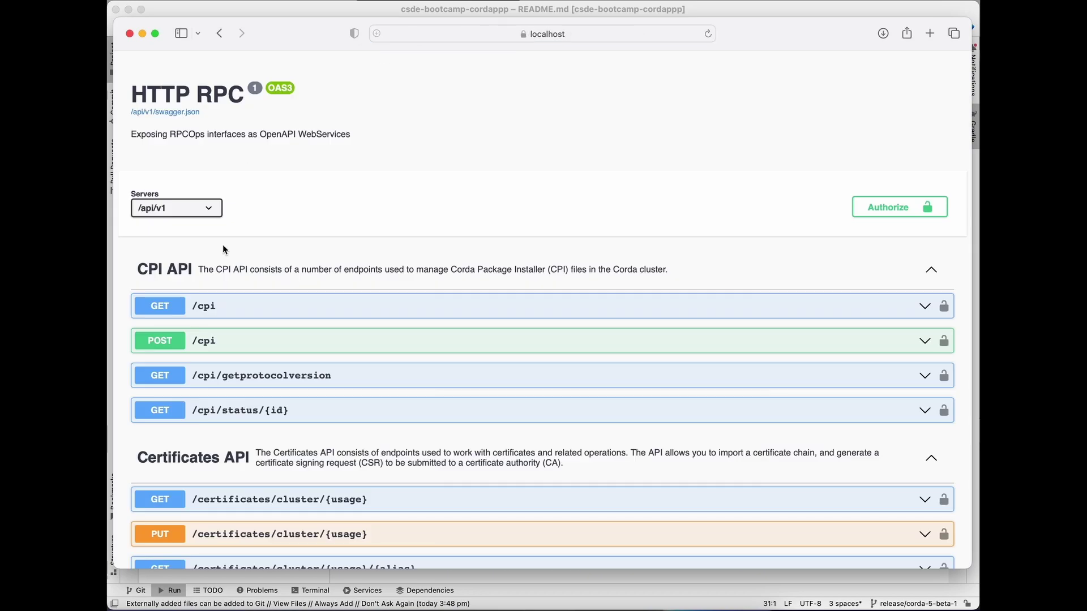
pyautogui.scroll(-3, 207, 420)
pyautogui.scroll(-4, 208, 423)
pyautogui.scroll(-4, 210, 423)
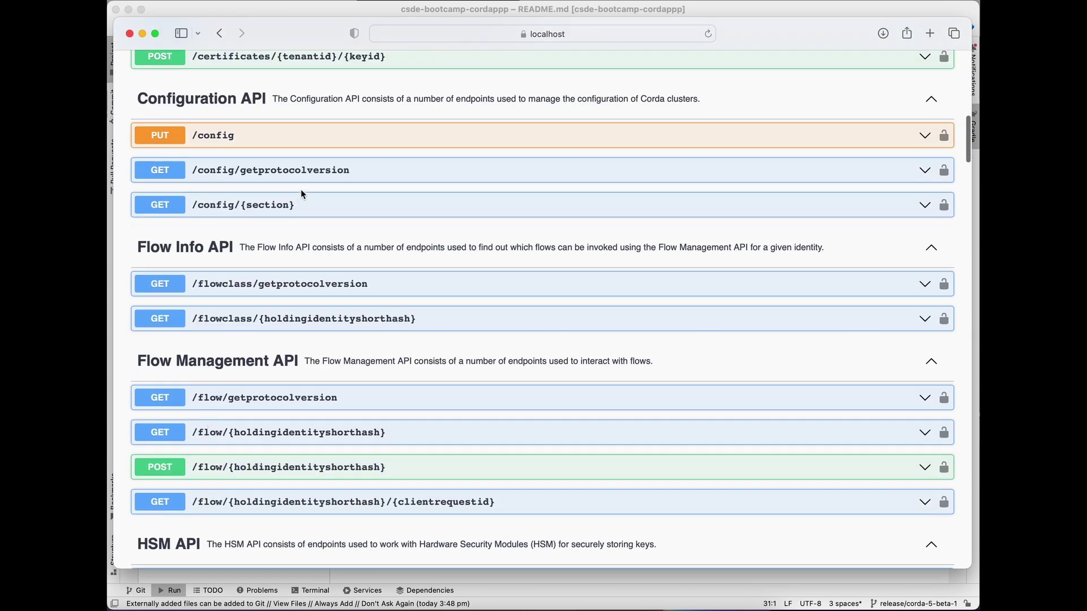
pyautogui.scroll(10, 301, 197)
pyautogui.scroll(-6, 270, 471)
pyautogui.scroll(-5, 270, 470)
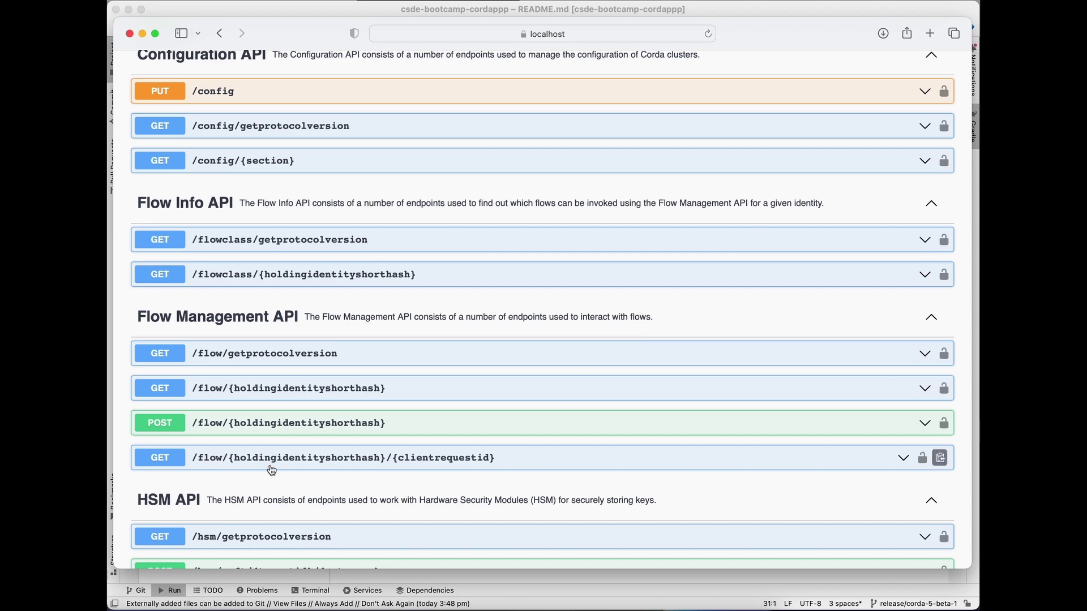
pyautogui.scroll(-3, 315, 478)
pyautogui.scroll(4, 340, 293)
pyautogui.scroll(10, 340, 292)
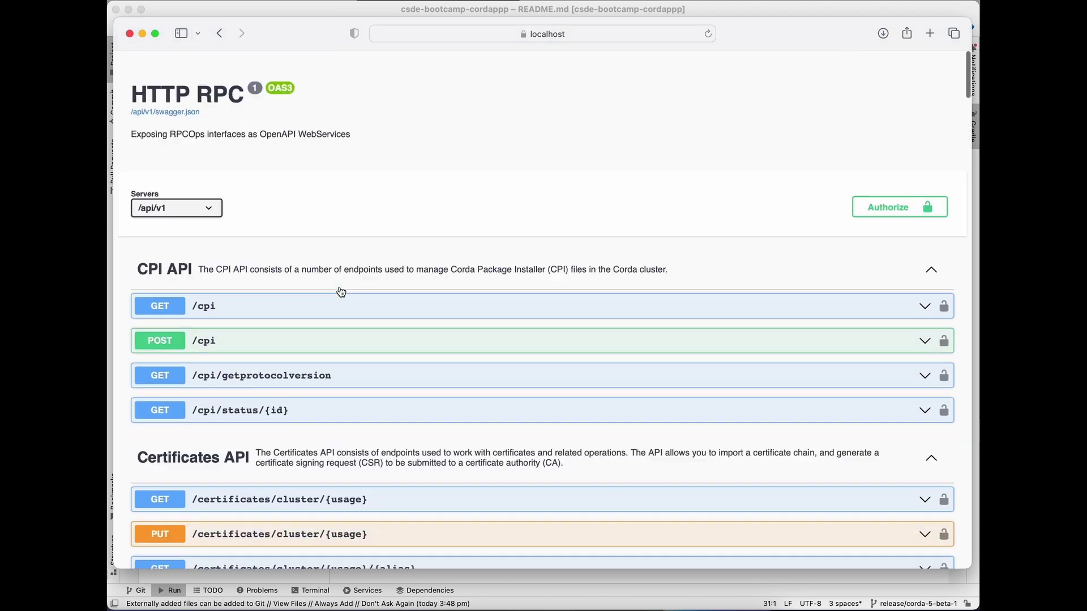
pyautogui.press('super+Tab')
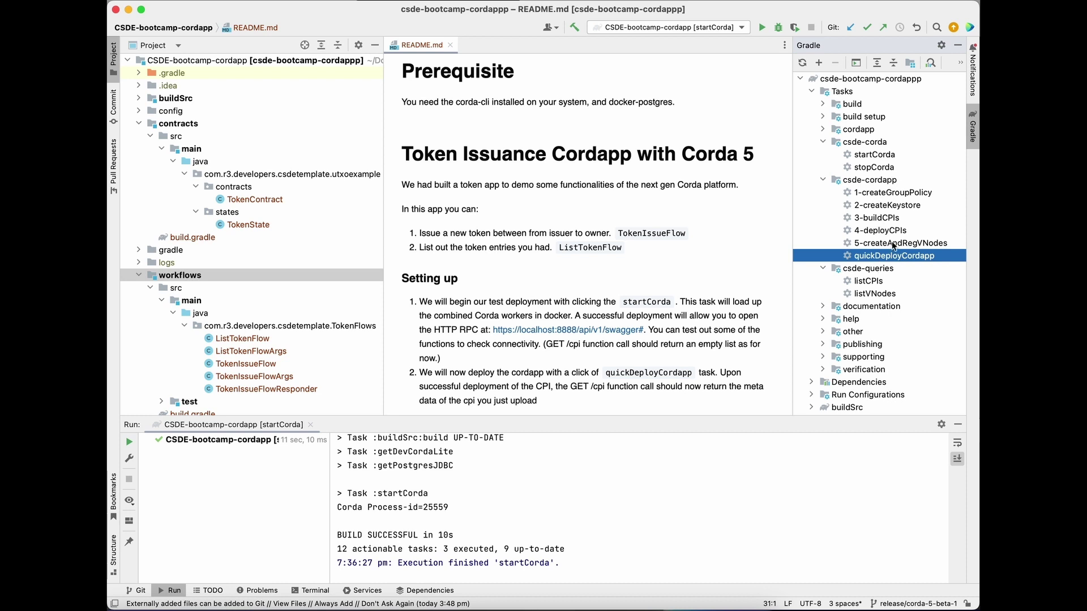
# Run quickDeployCordapp and reveal the cordapp and notary-server CPI files under workflows/build
pyautogui.moveTo(586, 255)
pyautogui.click(726, 326)
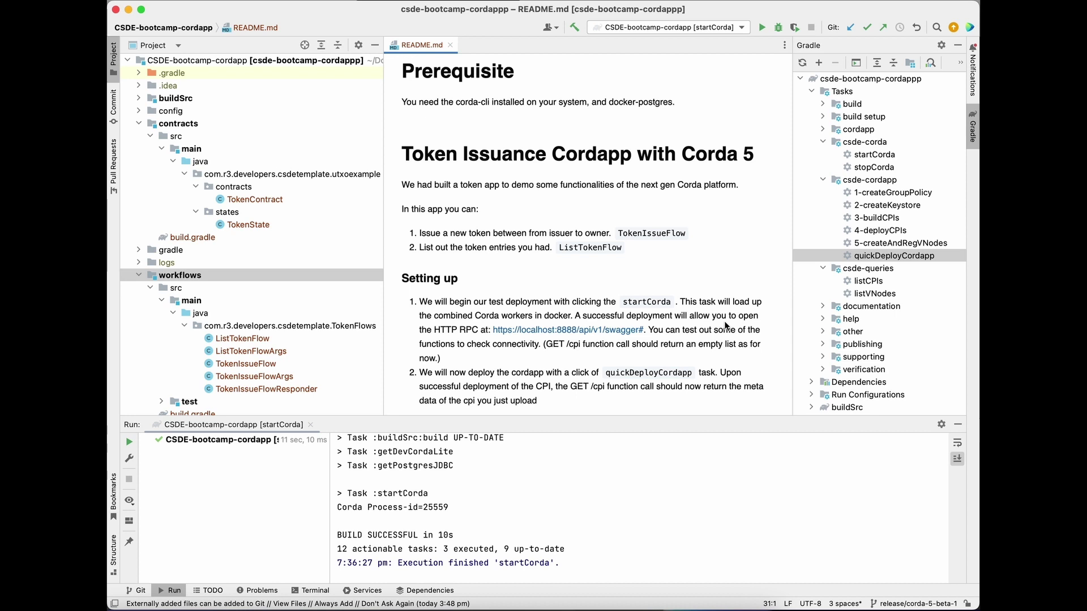
pyautogui.doubleClick(877, 255)
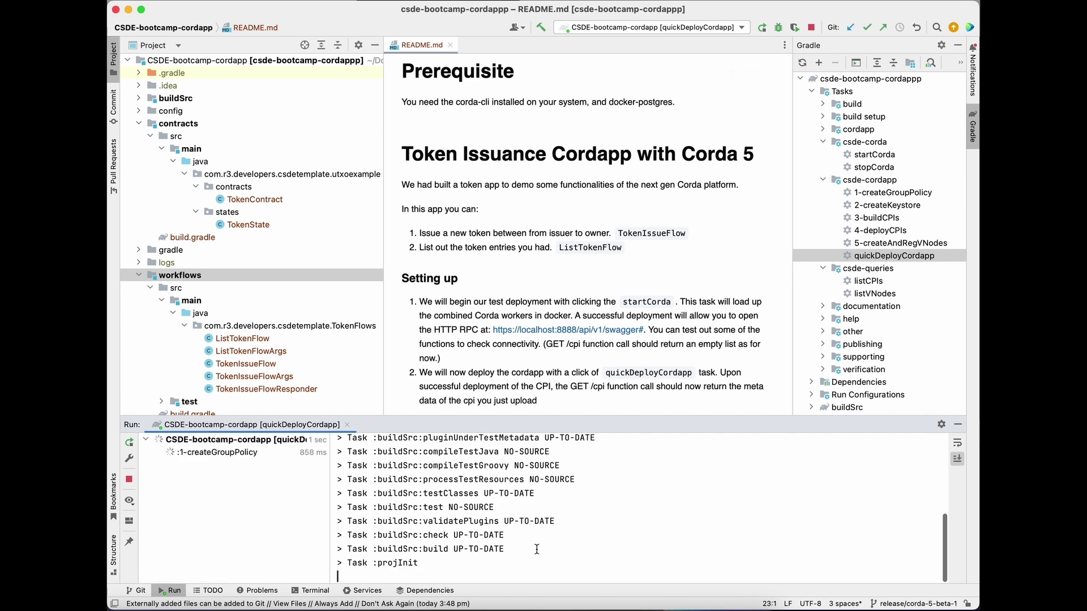
pyautogui.click(150, 288)
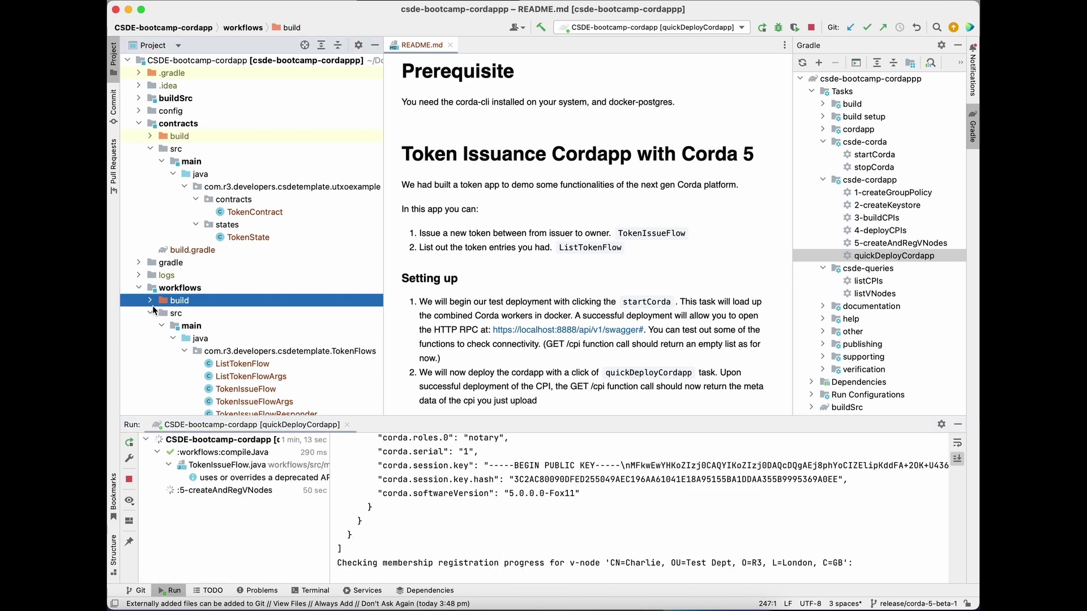
pyautogui.scroll(-2, 199, 332)
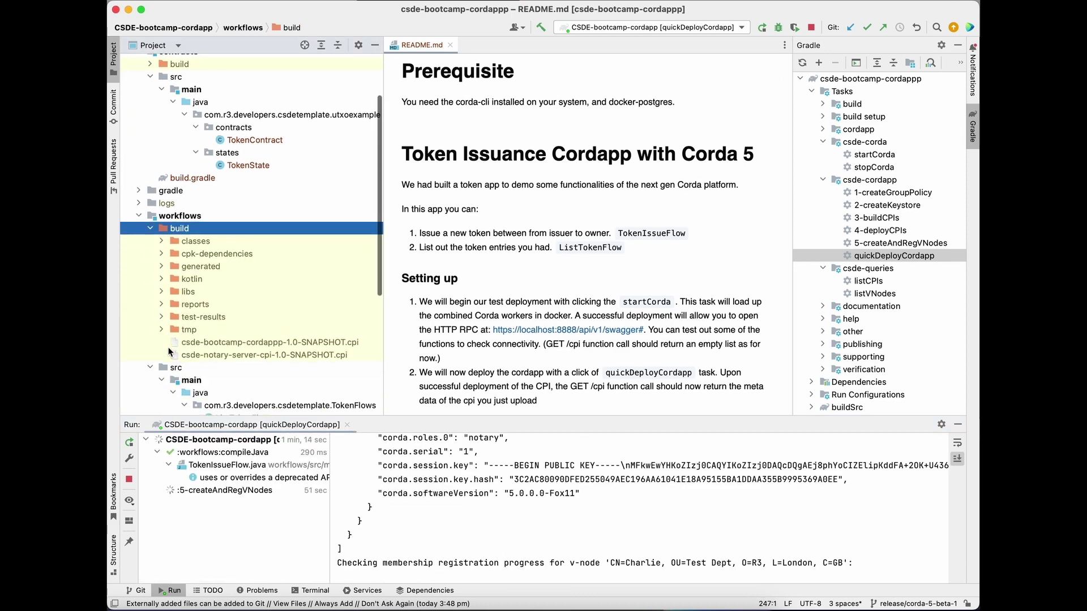
pyautogui.click(310, 348)
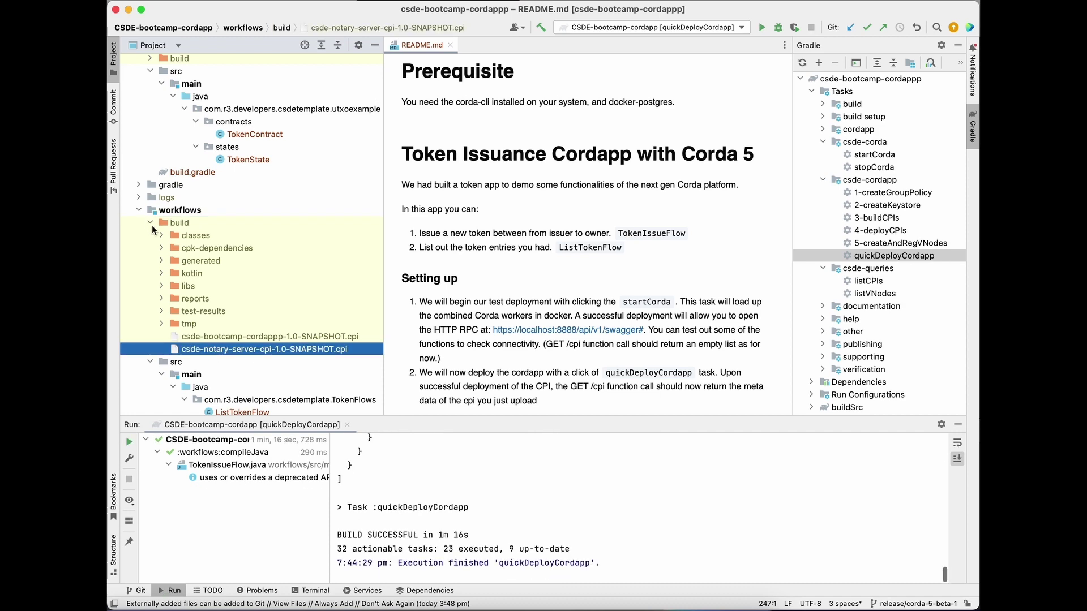
# Reveal the workflows build folder in Finder and extract the cordapp .cpi archive
pyautogui.rightClick(177, 221)
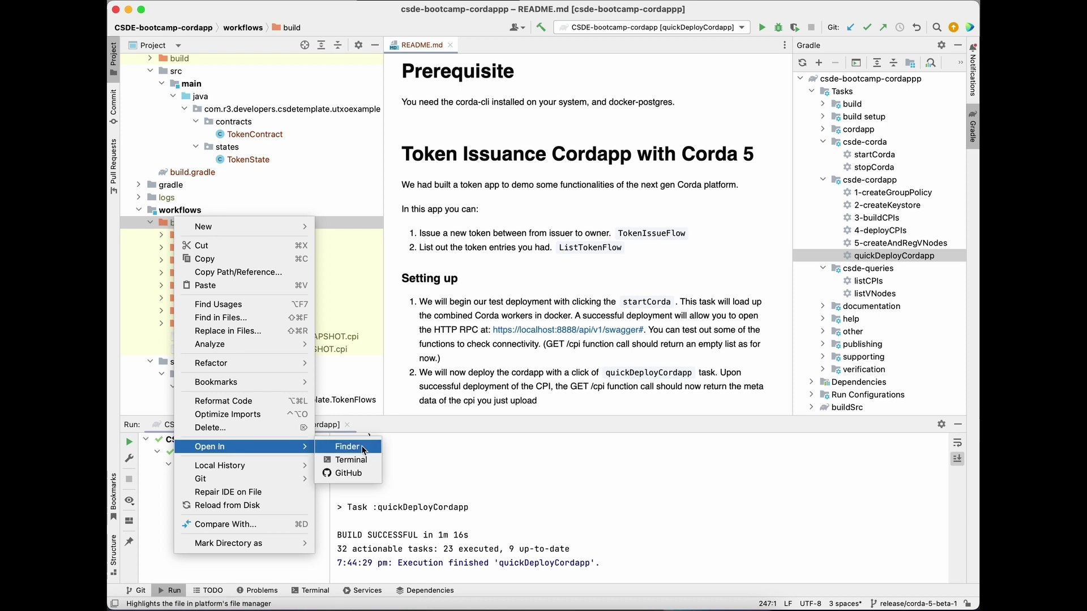
pyautogui.click(356, 447)
pyautogui.doubleClick(352, 199)
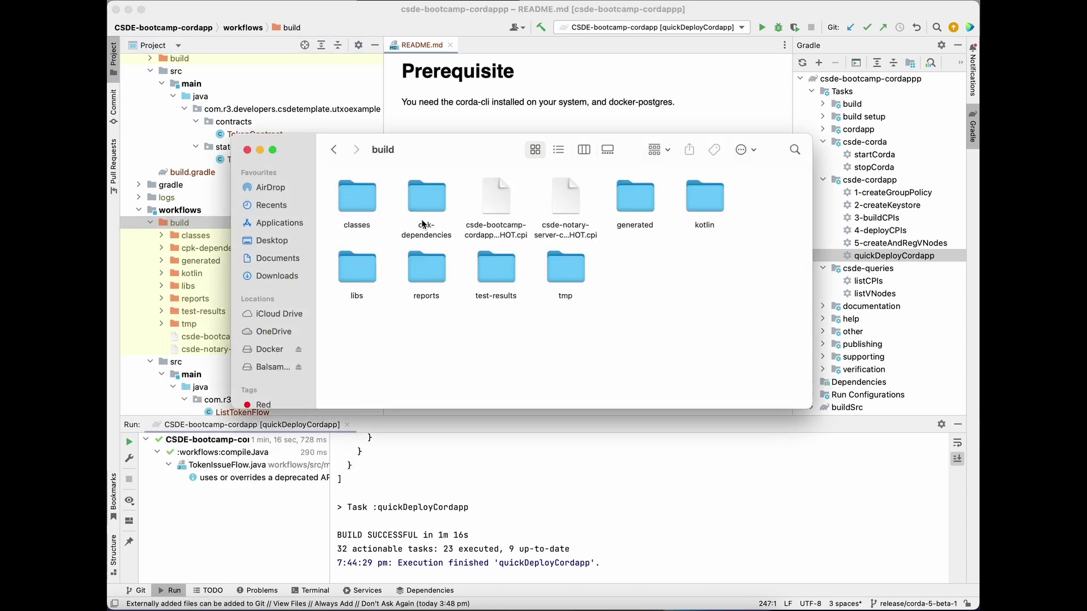
pyautogui.rightClick(499, 194)
pyautogui.moveTo(528, 211)
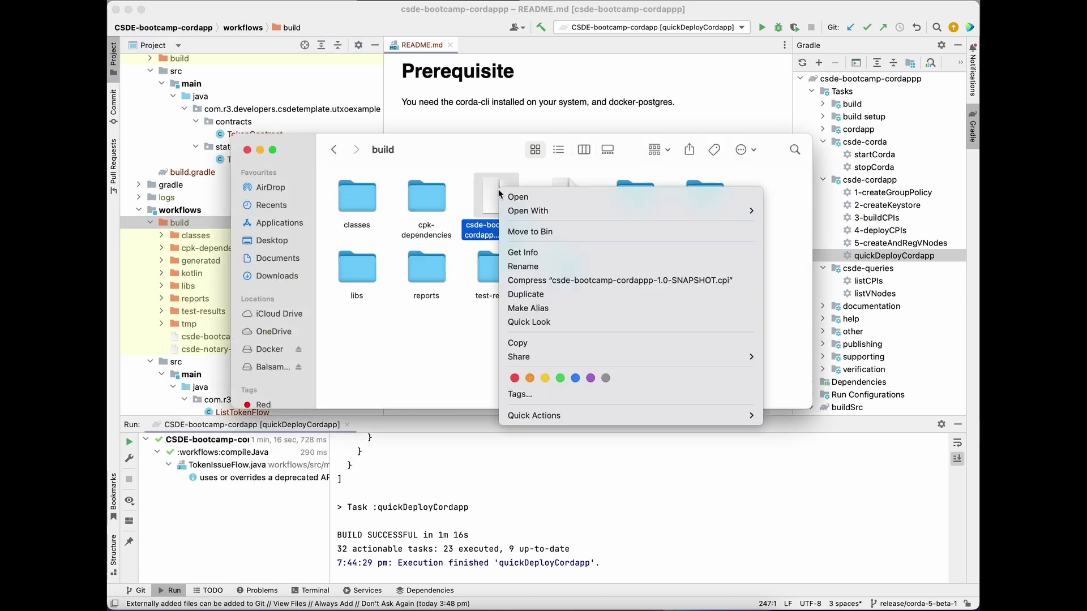
pyautogui.click(798, 231)
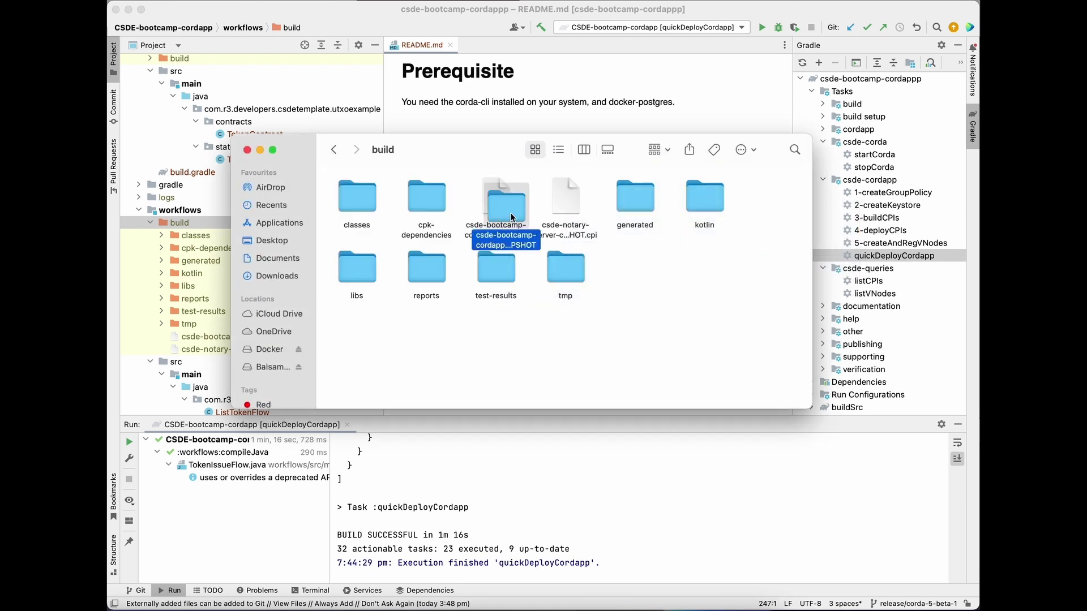
# Enter the extracted cordapp folder and its META-INF with GroupPolicy.json and signature files
pyautogui.moveTo(506, 204); pyautogui.dragTo(399, 342)
pyautogui.press('super+Down')
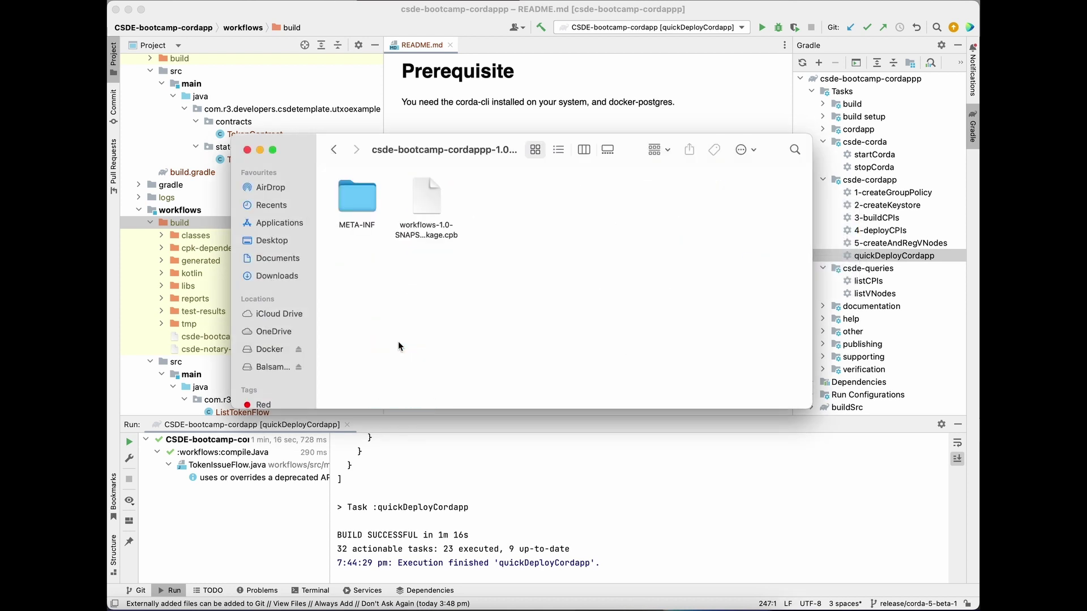
pyautogui.doubleClick(357, 199)
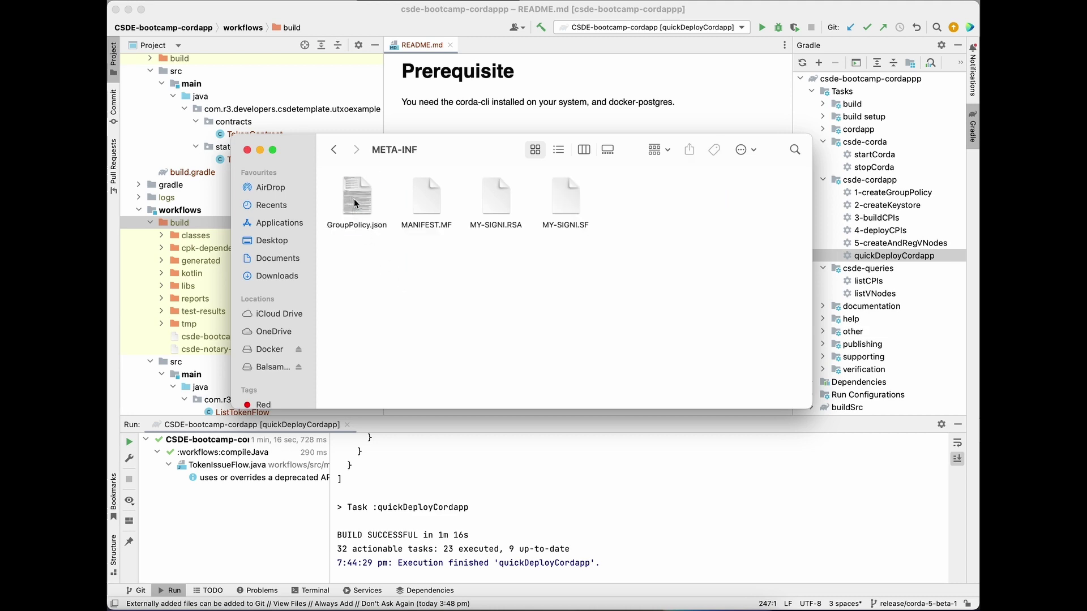
# View GroupPolicy.json in TextEdit and point out its groupId line
pyautogui.doubleClick(355, 198)
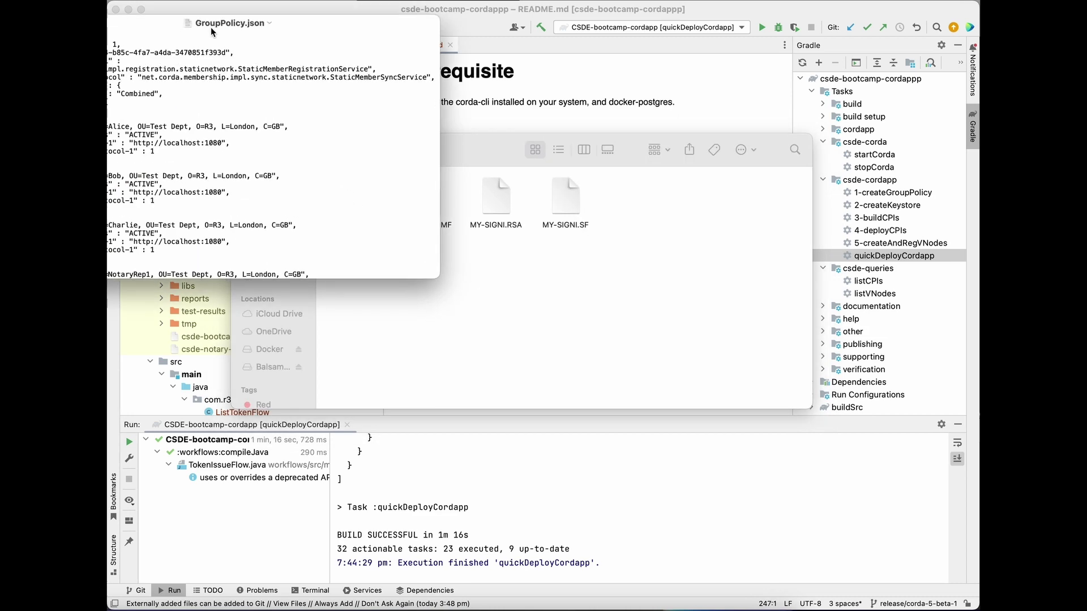
pyautogui.moveTo(394, 98); pyautogui.dragTo(448, 108)
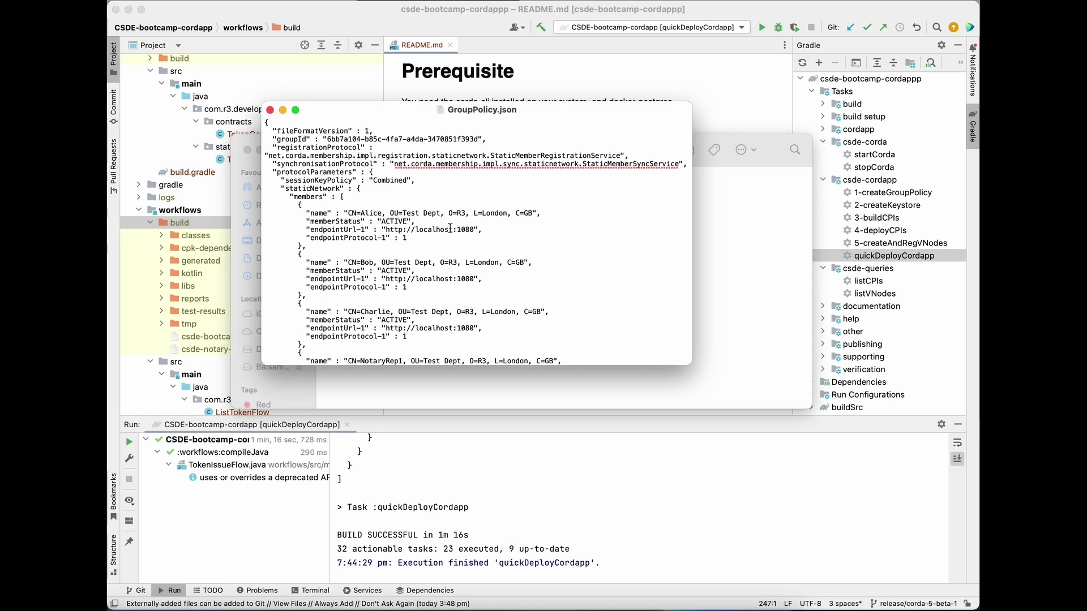
pyautogui.tripleClick(323, 141)
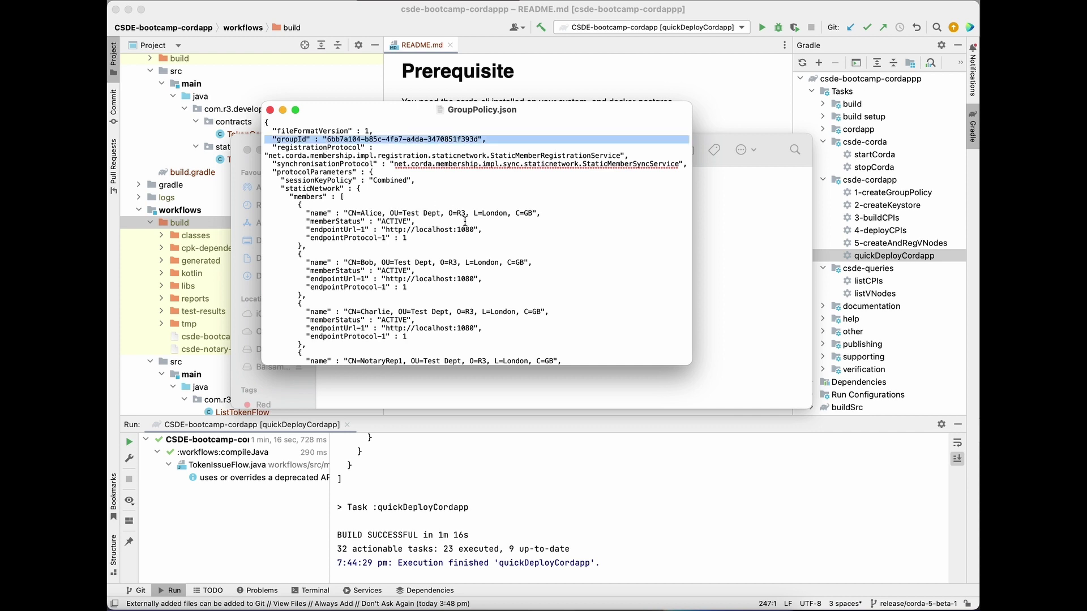
pyautogui.click(462, 239)
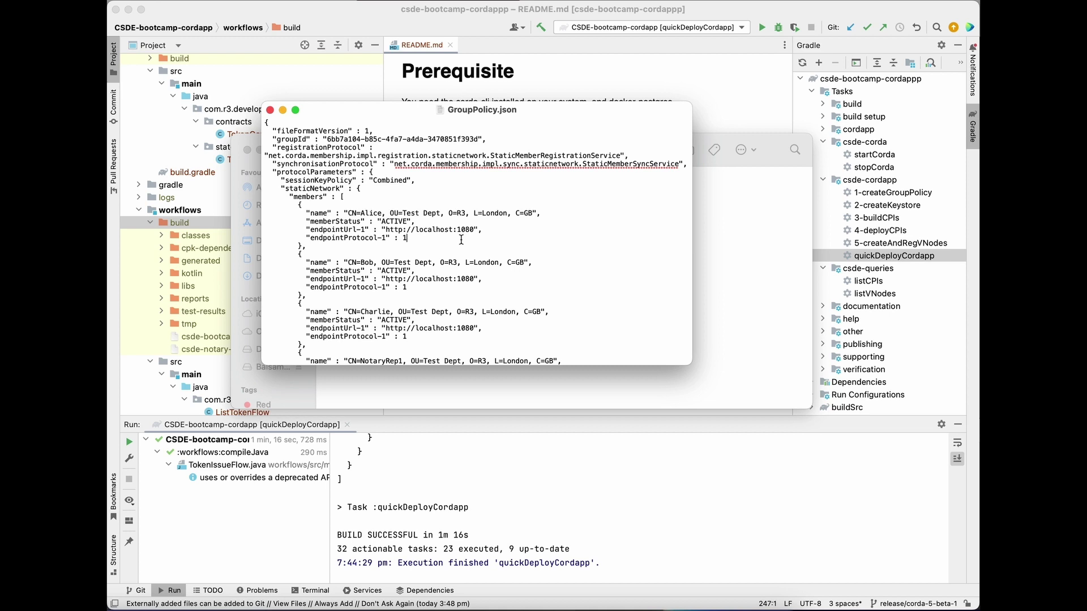
# Point out the staticNetwork members Alice, Bob, Charlie and NotaryRep1, then return to the IDE
pyautogui.doubleClick(309, 188)
pyautogui.click(363, 239)
pyautogui.click(187, 89)
# View config/dev-net.json and point out the Alice, Bob, Charlie and NotaryRep1 identity lines
pyautogui.click(139, 111)
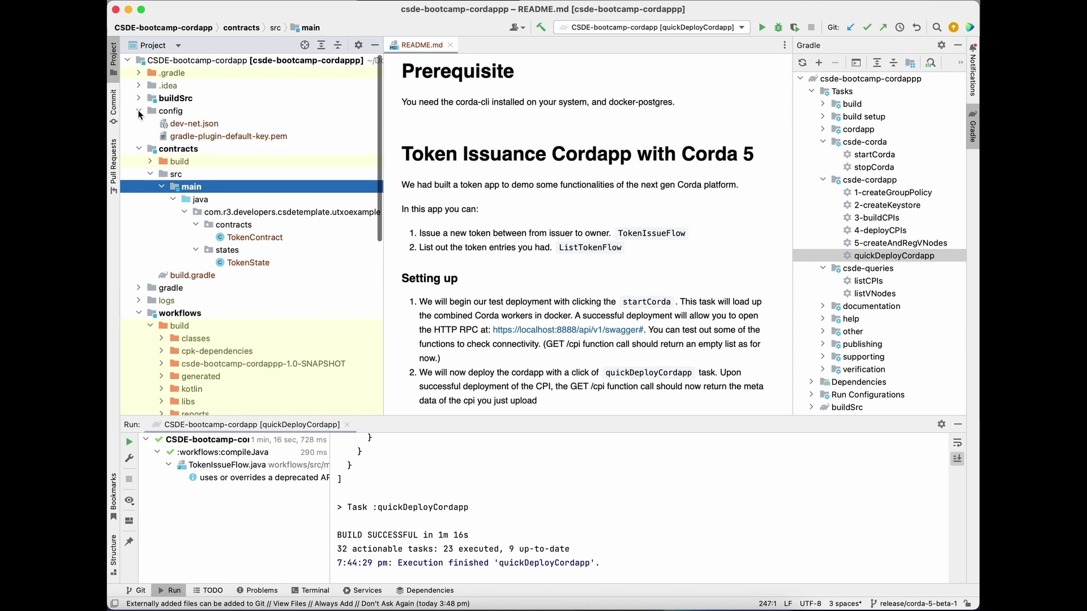
pyautogui.click(178, 124)
pyautogui.doubleClick(178, 125)
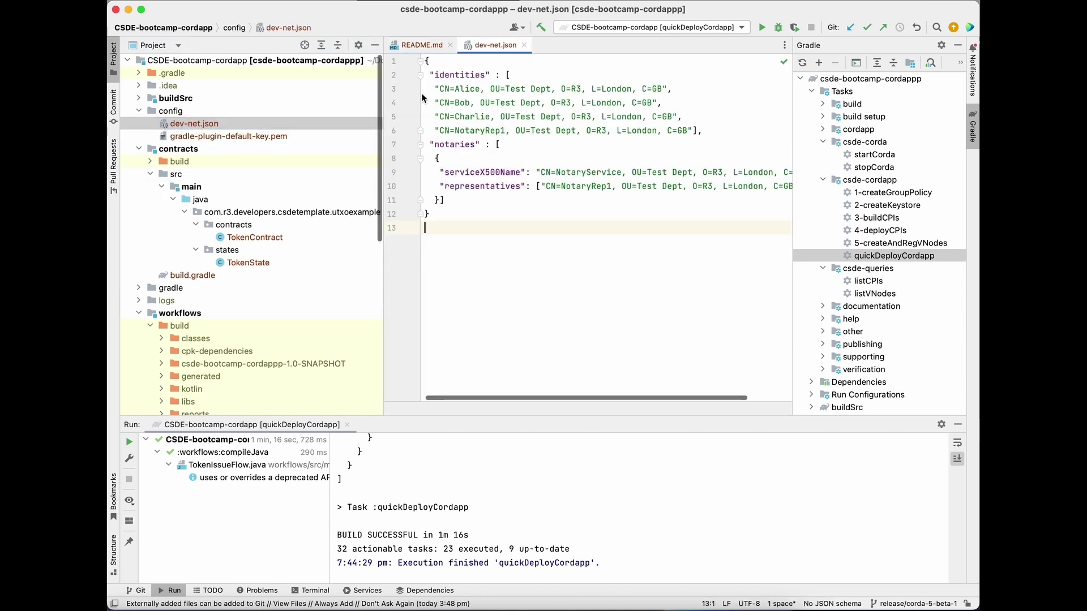
pyautogui.moveTo(434, 88); pyautogui.dragTo(440, 145)
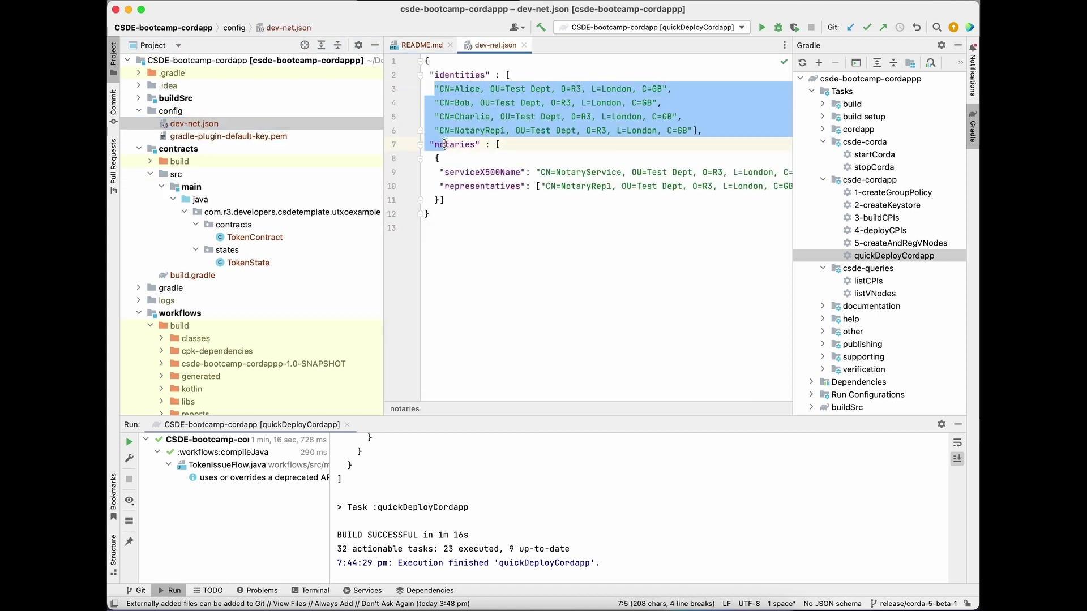
pyautogui.click(522, 160)
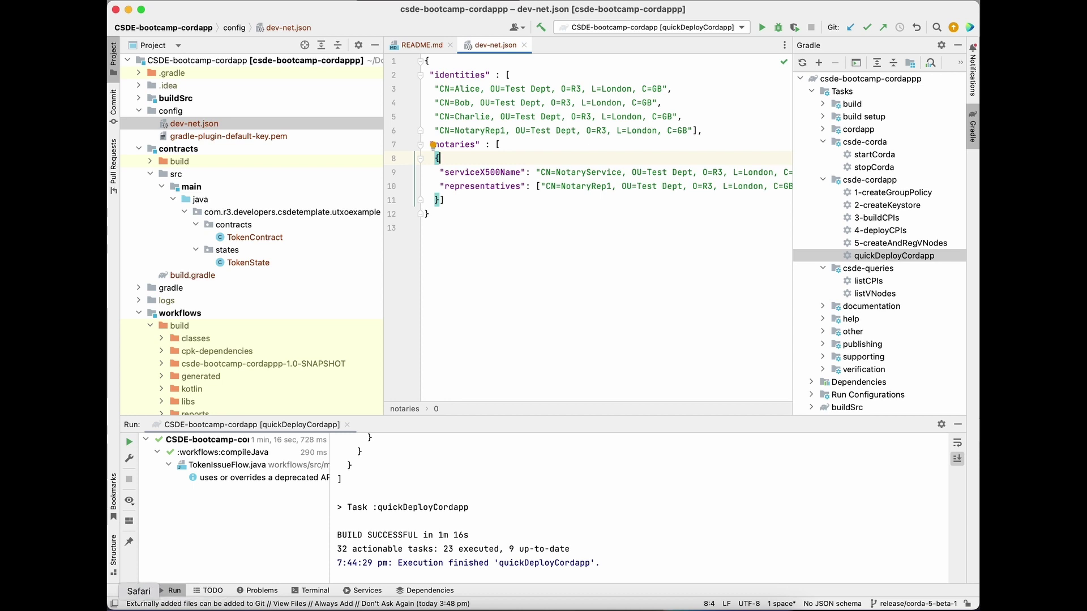
# Bring the HTTP RPC Swagger page at localhost to the front in Safari
pyautogui.click(139, 606)
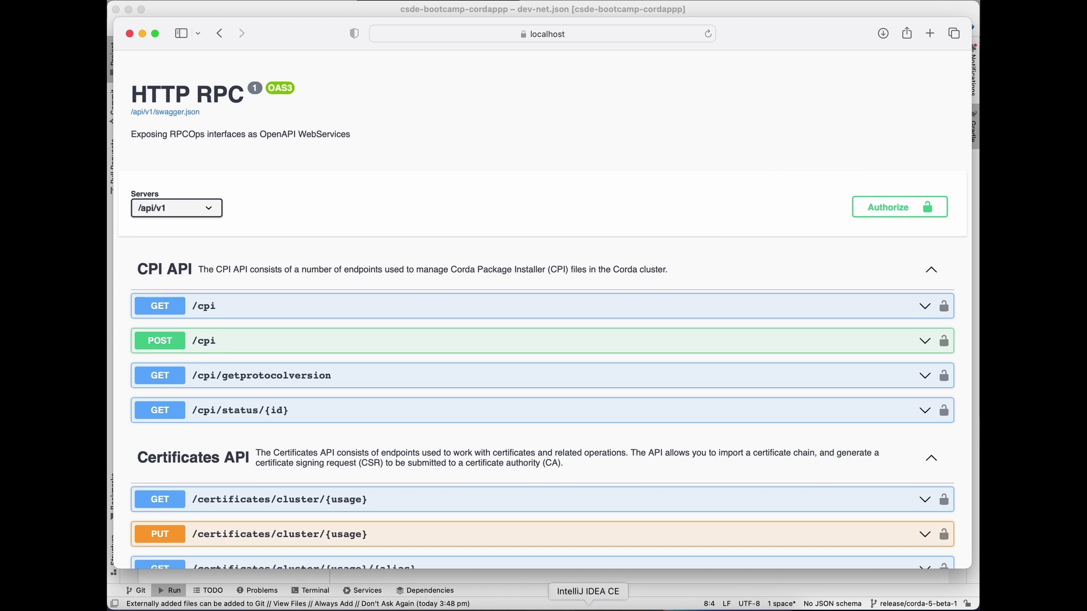
# Run csde-queries listCPIs and point out the Notary Server and cordapp CPIs at 1.0-SNAPSHOT
pyautogui.click(589, 607)
pyautogui.doubleClick(870, 281)
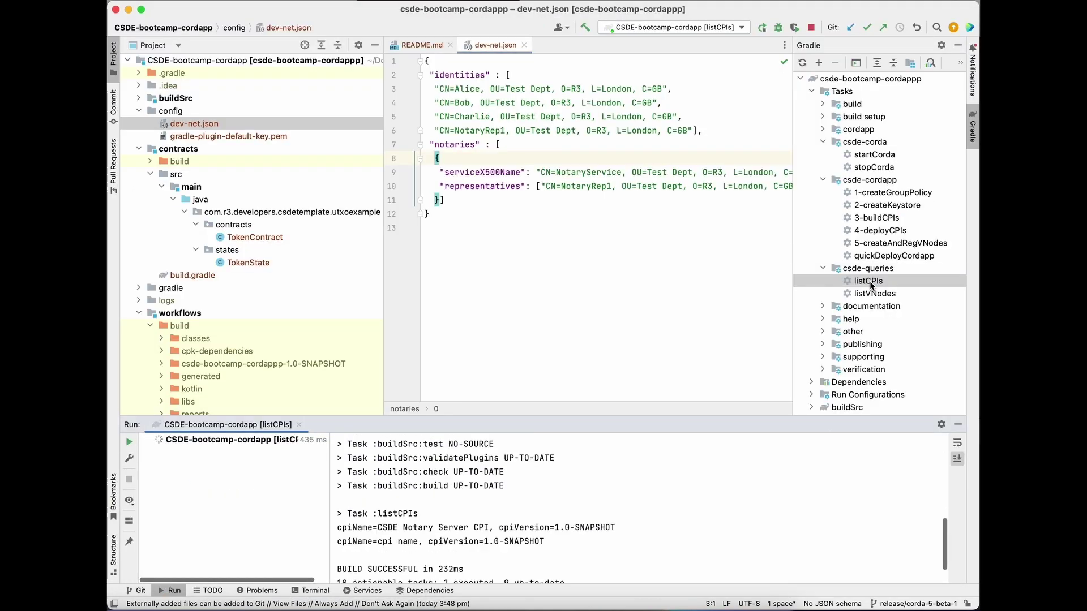
pyautogui.moveTo(384, 504); pyautogui.dragTo(337, 510)
pyautogui.click(337, 507)
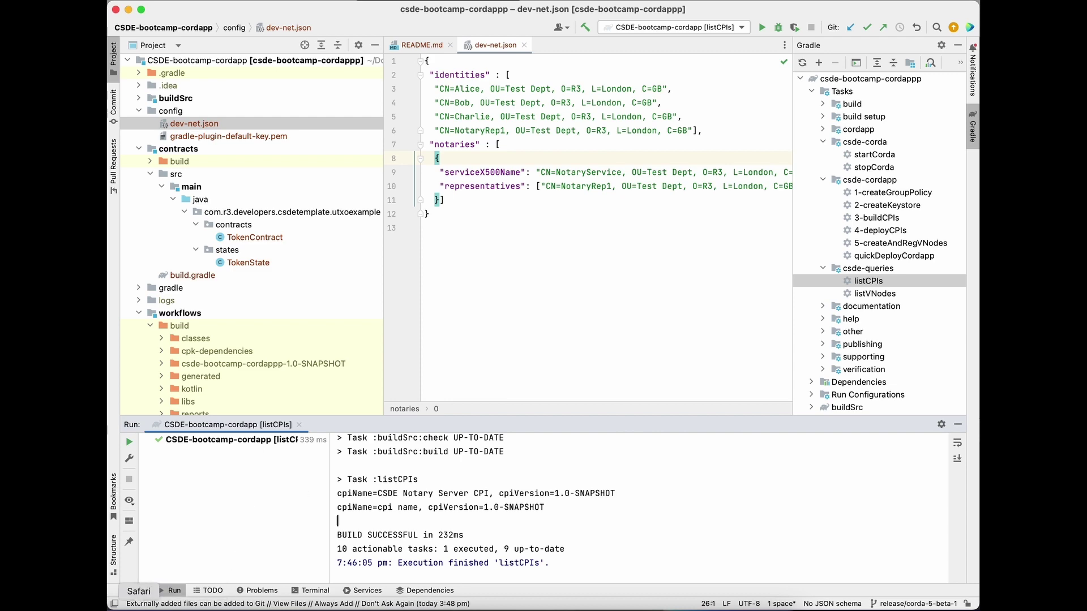
# Glance at the Swagger page and return to dev-net.json in the IDE
pyautogui.click(139, 604)
pyautogui.press('super+Tab')
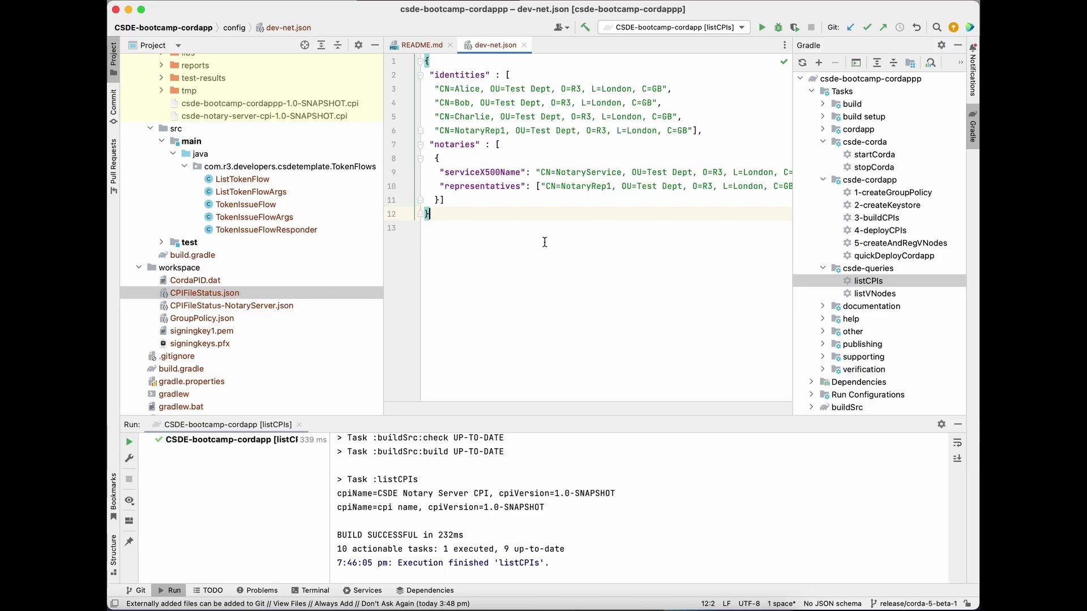
pyautogui.click(544, 242)
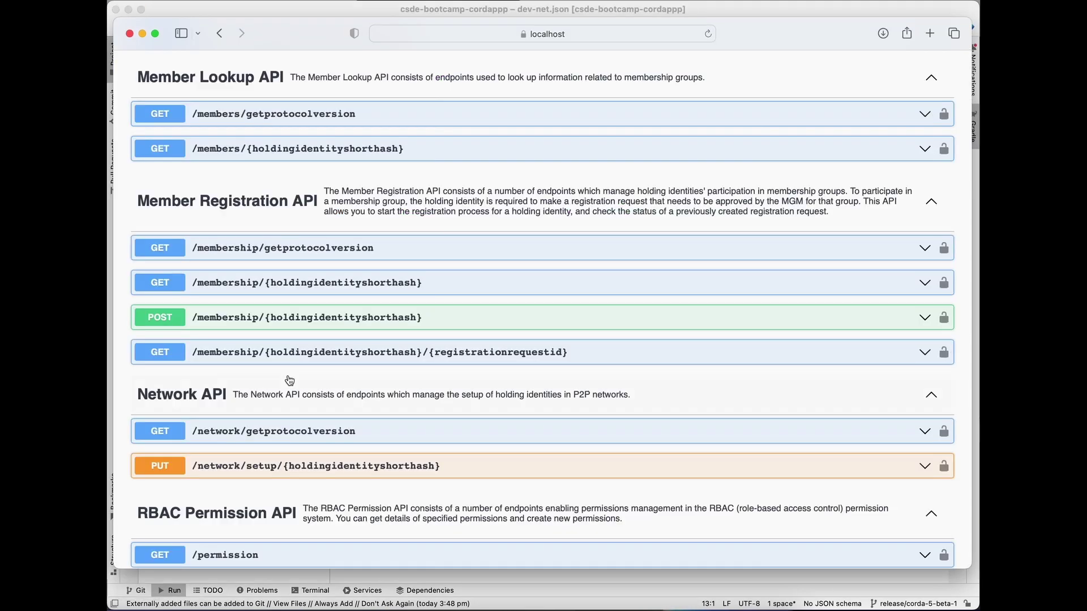
pyautogui.scroll(-10, 284, 387)
pyautogui.scroll(-5, 283, 398)
pyautogui.scroll(-3, 282, 397)
pyautogui.scroll(1, 282, 398)
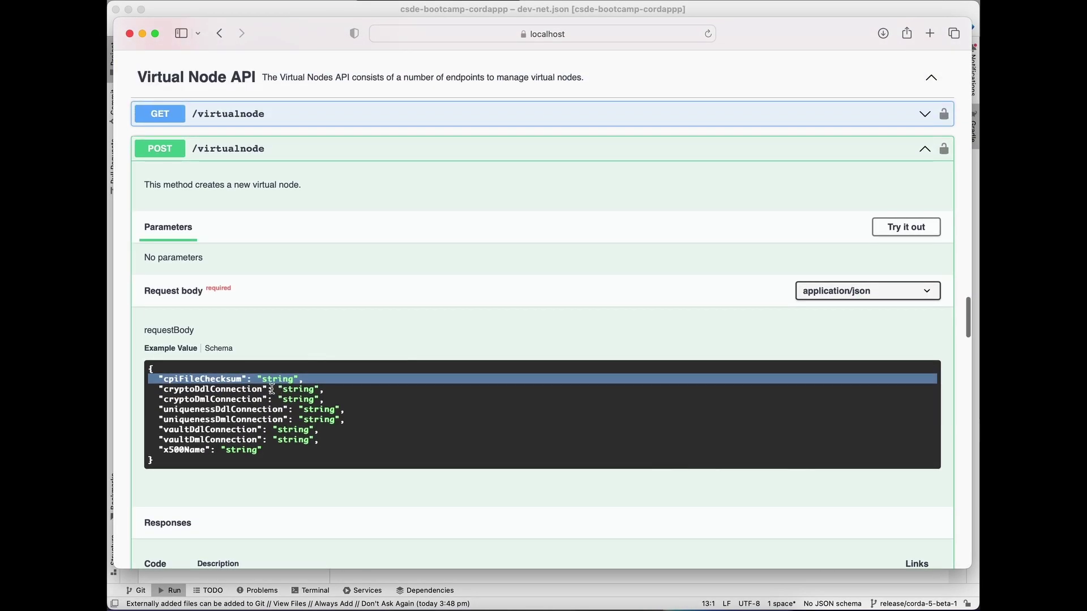
# Select the cpiFileChecksum line in the example body, collapse POST /virtualnode and return to the IDE
pyautogui.doubleClick(214, 380)
pyautogui.tripleClick(214, 381)
pyautogui.click(243, 149)
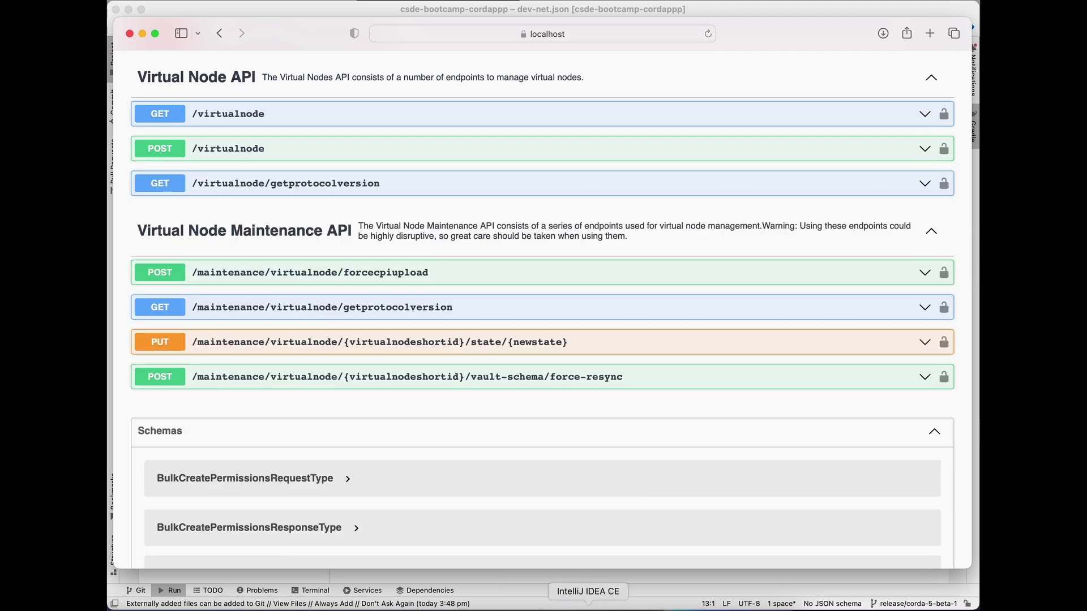
pyautogui.click(567, 608)
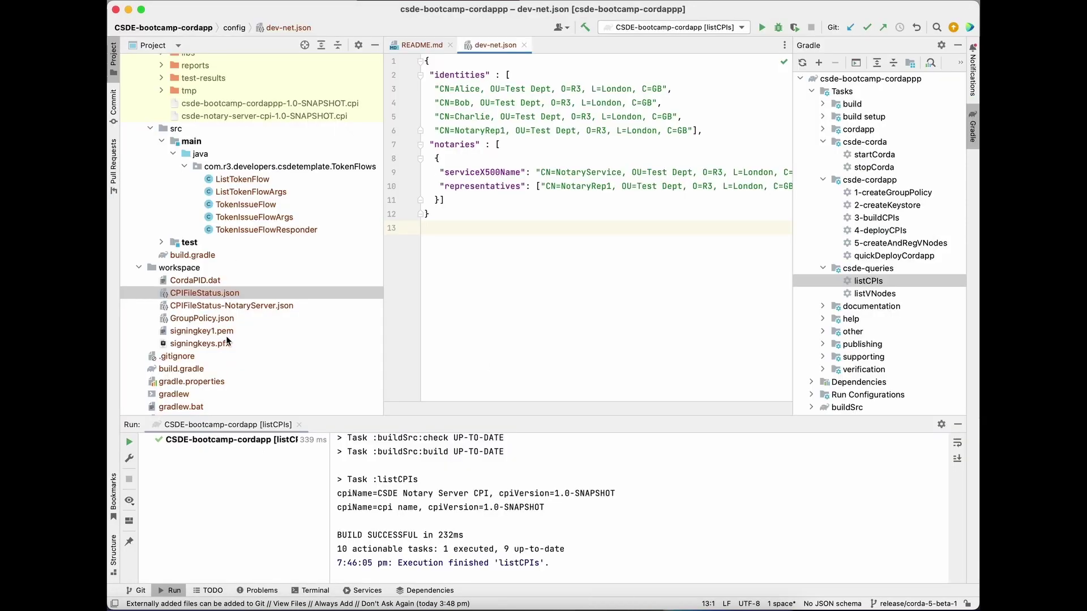
# View cpiFileChecksum 53930CEFCA6D in CPIFileStatus.json, then close the file
pyautogui.doubleClick(208, 294)
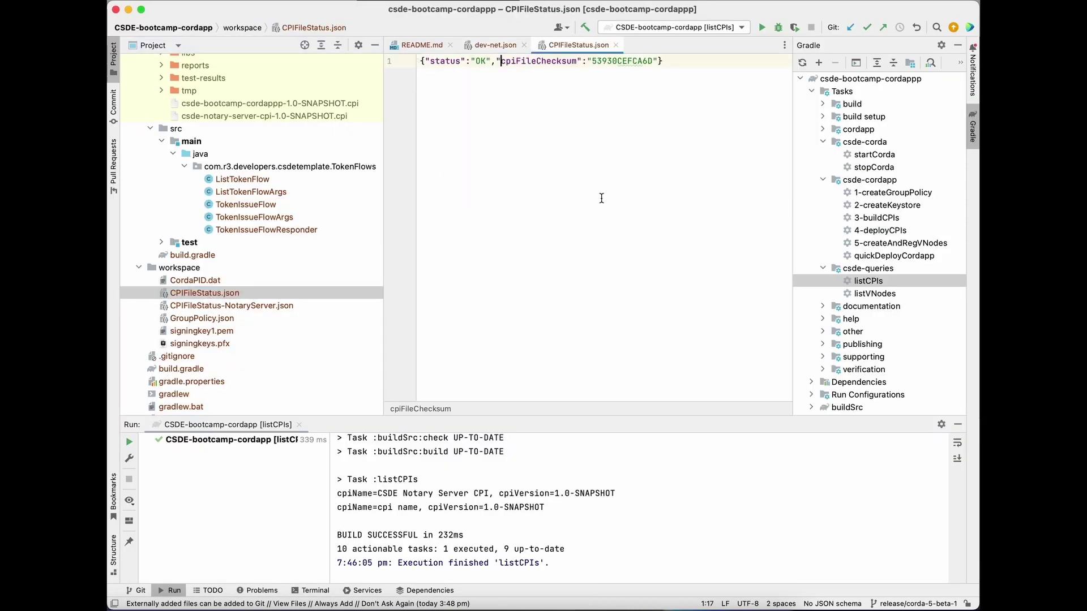
pyautogui.press('Right')
pyautogui.press('Right')
pyautogui.press('Right')
pyautogui.press('super+w')
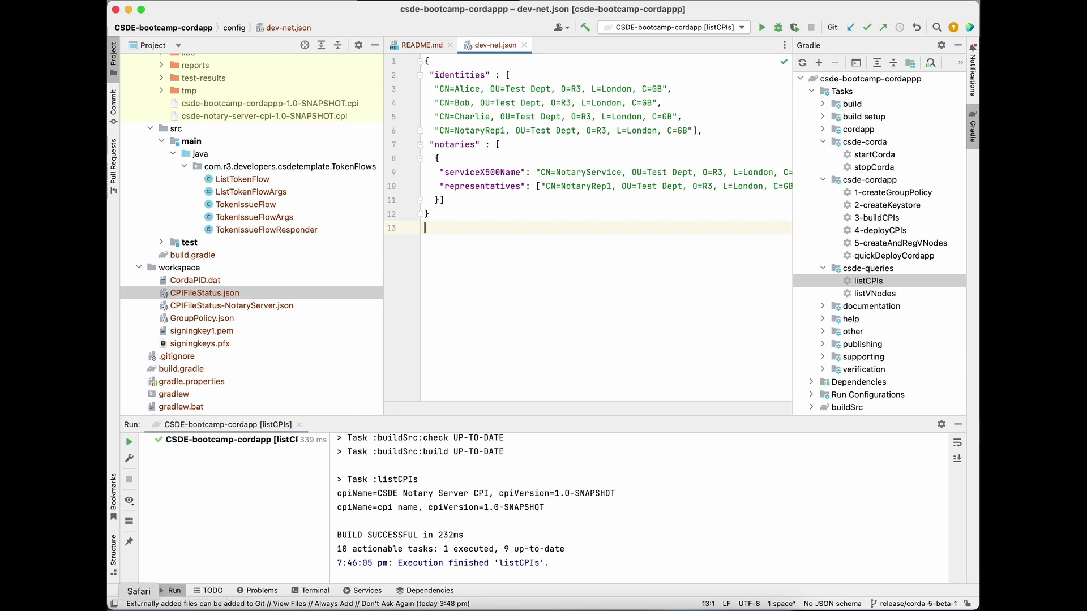
pyautogui.click(139, 604)
pyautogui.scroll(10, 424, 243)
pyautogui.scroll(5, 425, 242)
pyautogui.scroll(3, 425, 244)
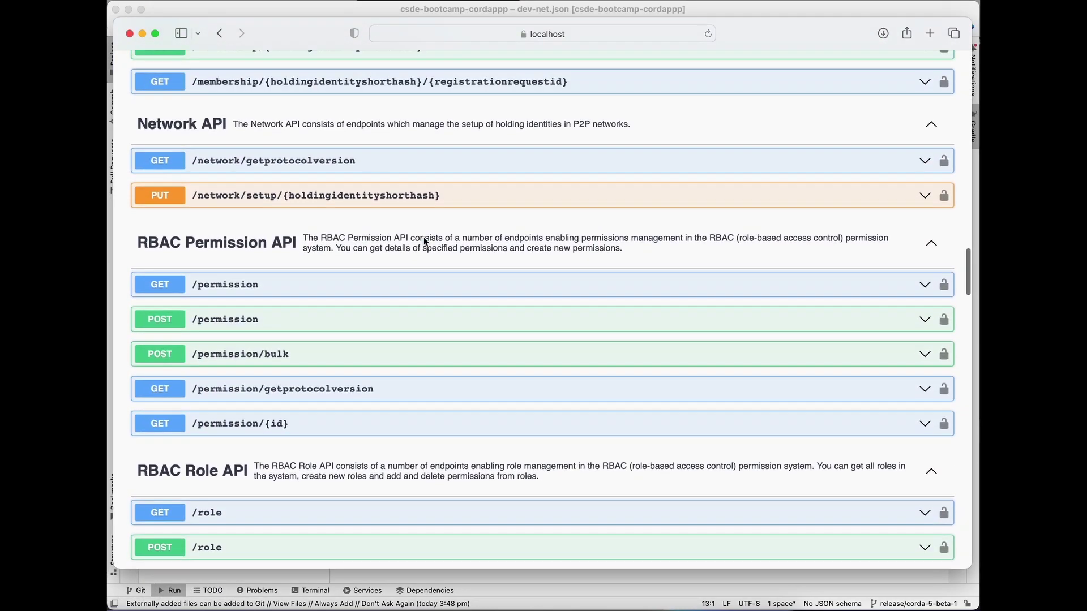
pyautogui.scroll(2, 425, 243)
pyautogui.scroll(5, 425, 243)
pyautogui.scroll(1, 424, 243)
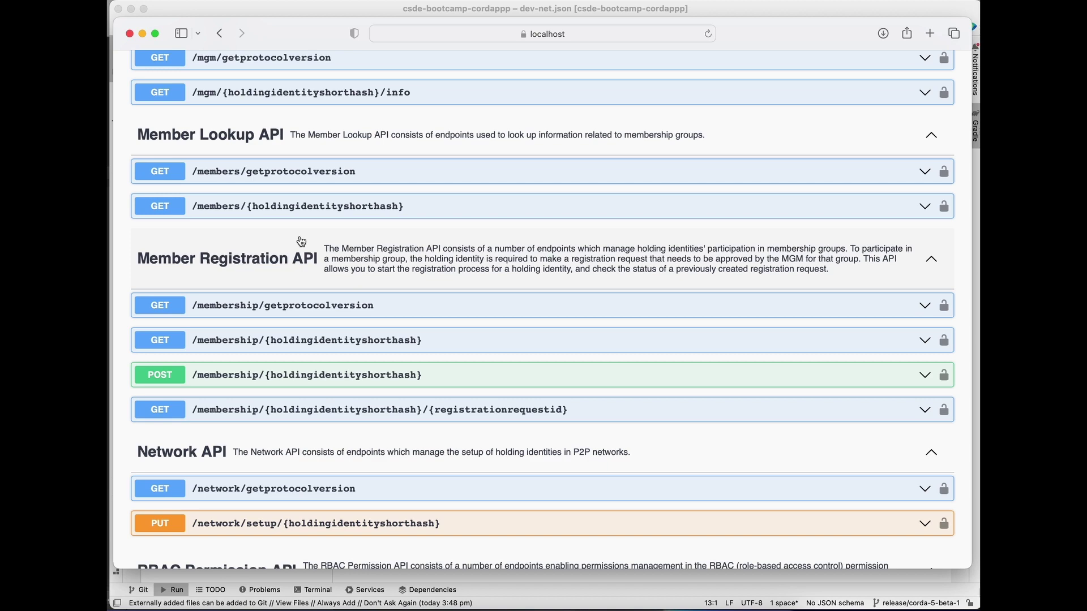
# Expand the contracts module's states and contracts packages and open the TokenState class
pyautogui.click(630, 598)
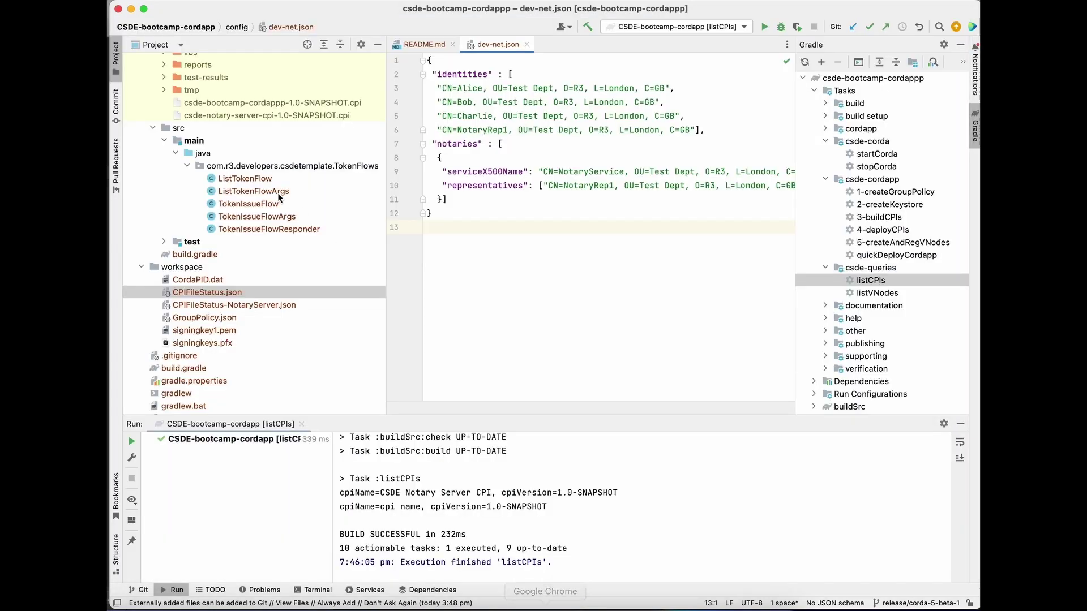
pyautogui.scroll(2, 227, 194)
pyautogui.scroll(5, 226, 194)
pyautogui.scroll(4, 226, 198)
pyautogui.click(141, 159)
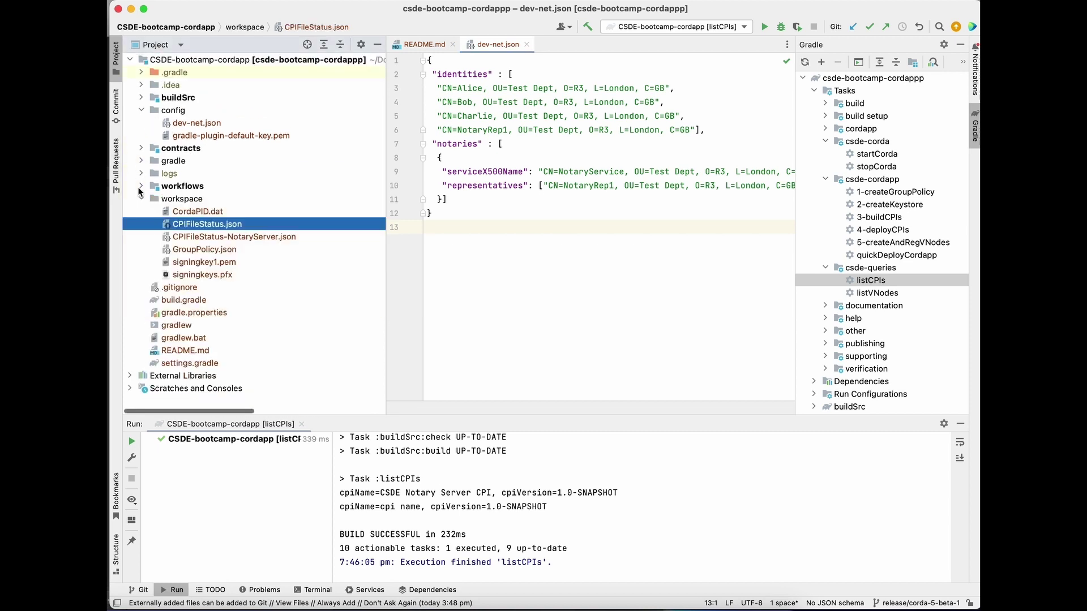
pyautogui.click(141, 148)
pyautogui.click(153, 173)
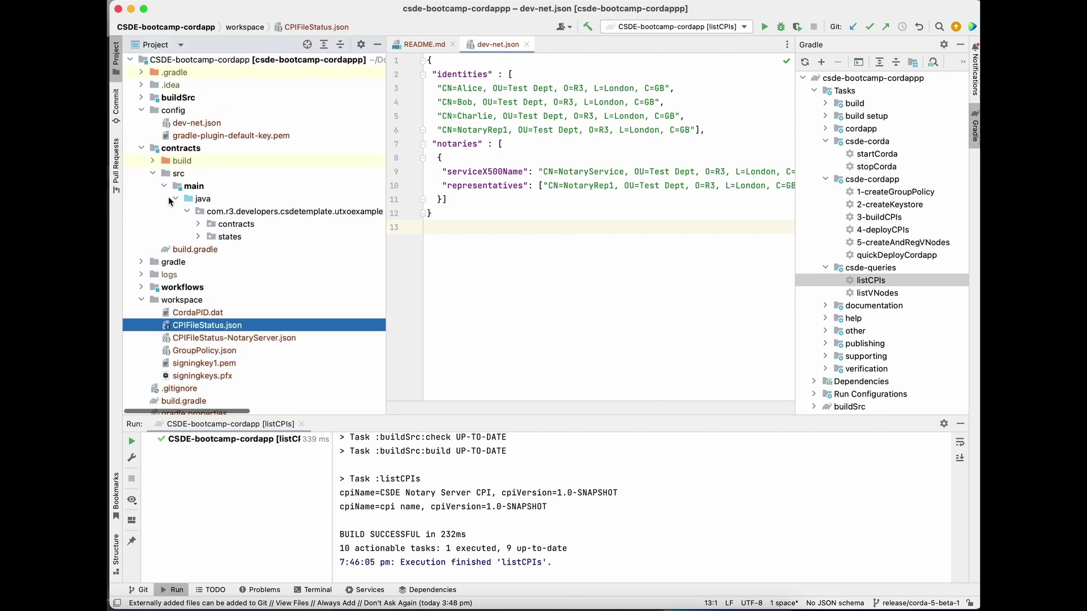
pyautogui.click(199, 237)
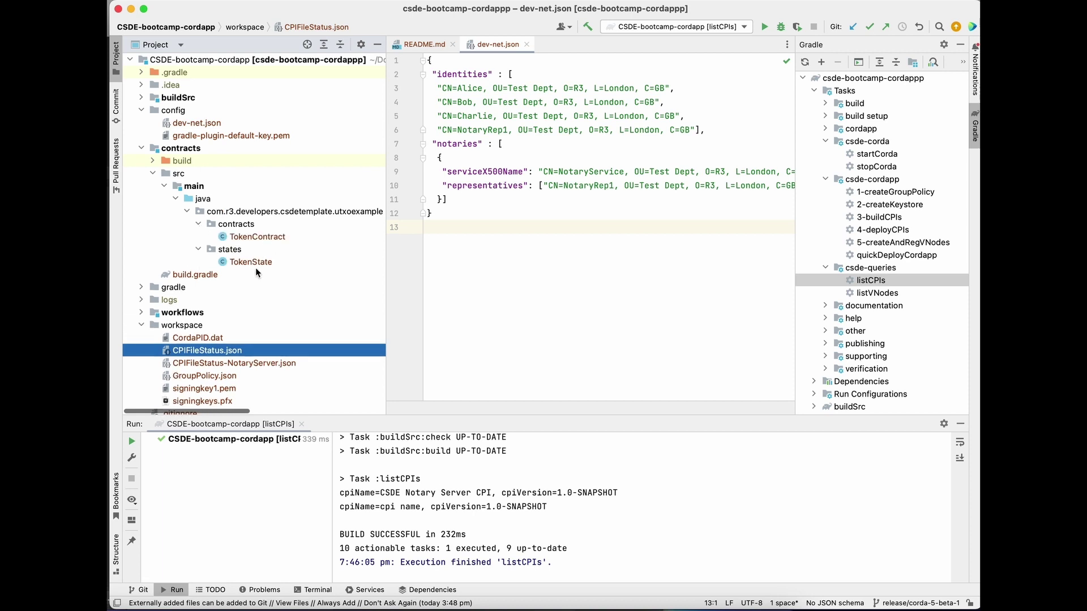
pyautogui.doubleClick(256, 267)
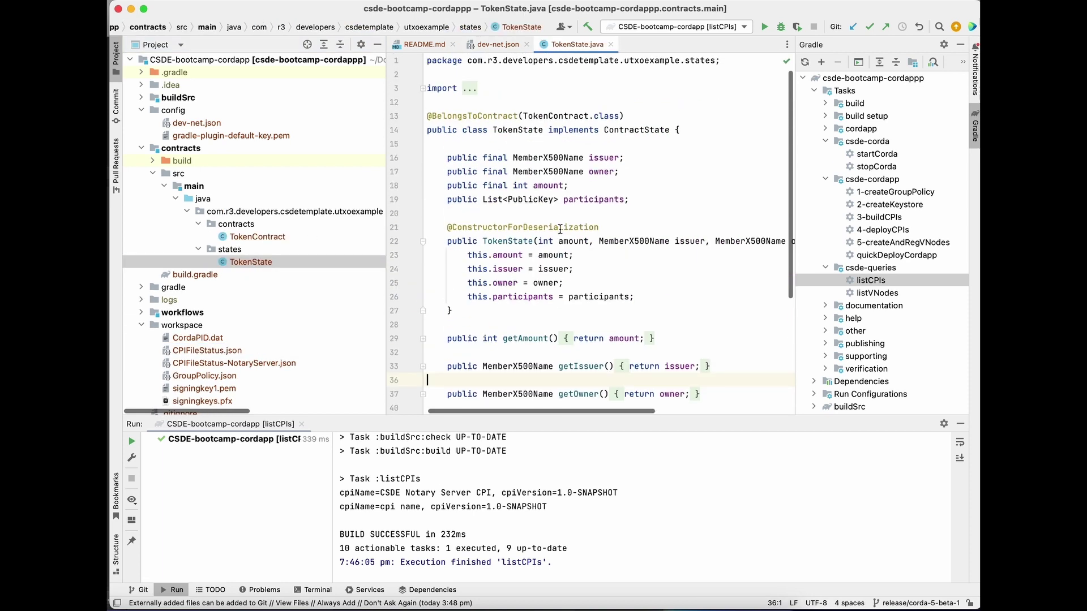
# Review TokenState's ContractState interface name and its field declarations
pyautogui.doubleClick(618, 130)
pyautogui.click(625, 158)
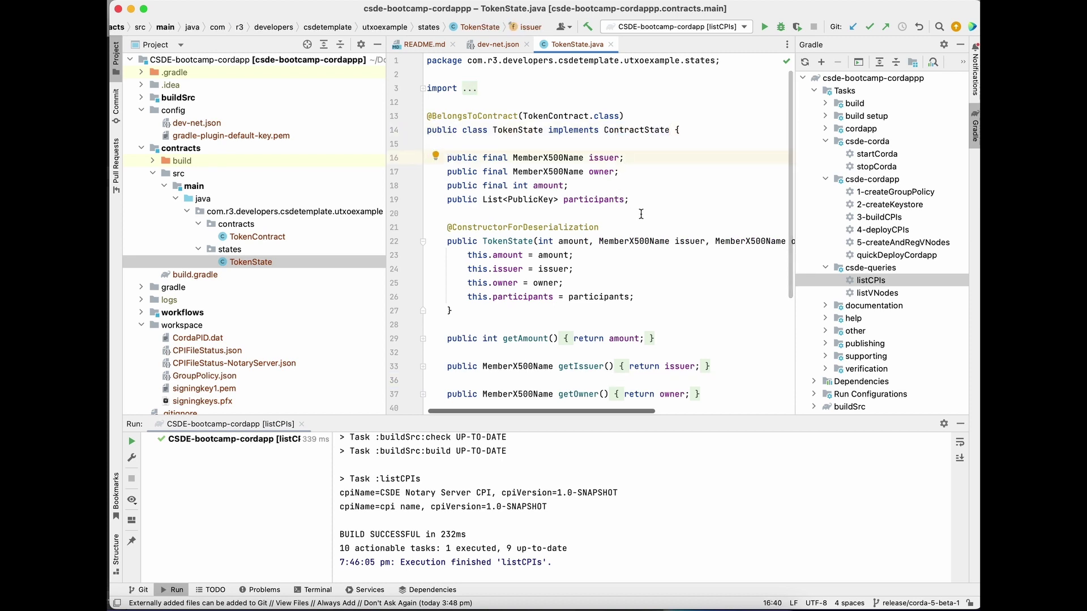
pyautogui.moveTo(635, 202); pyautogui.dragTo(436, 158)
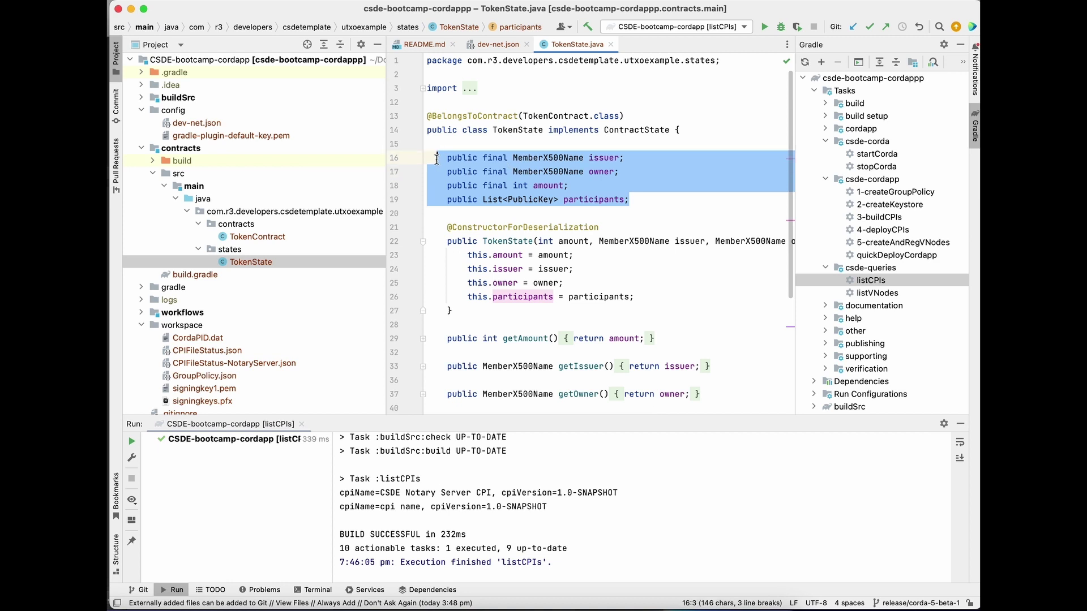
pyautogui.click(599, 214)
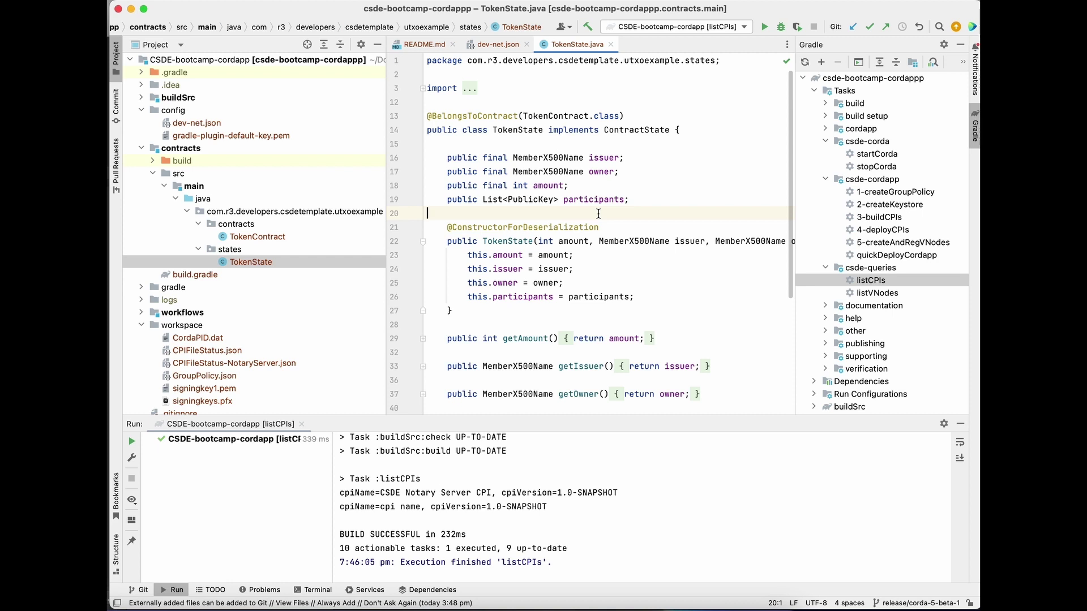
# Inspect ContractState's participants property, TokenState's getParticipants override, then open TokenContract
pyautogui.keyDown('super'); pyautogui.click(650, 129); pyautogui.keyUp('super')
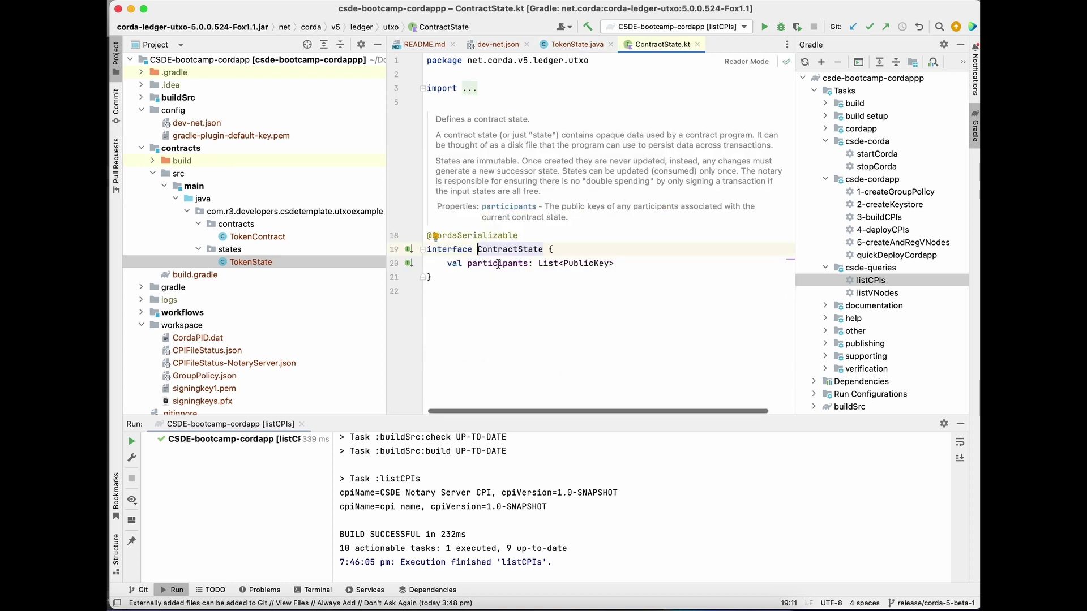
pyautogui.click(501, 264)
pyautogui.doubleClick(501, 264)
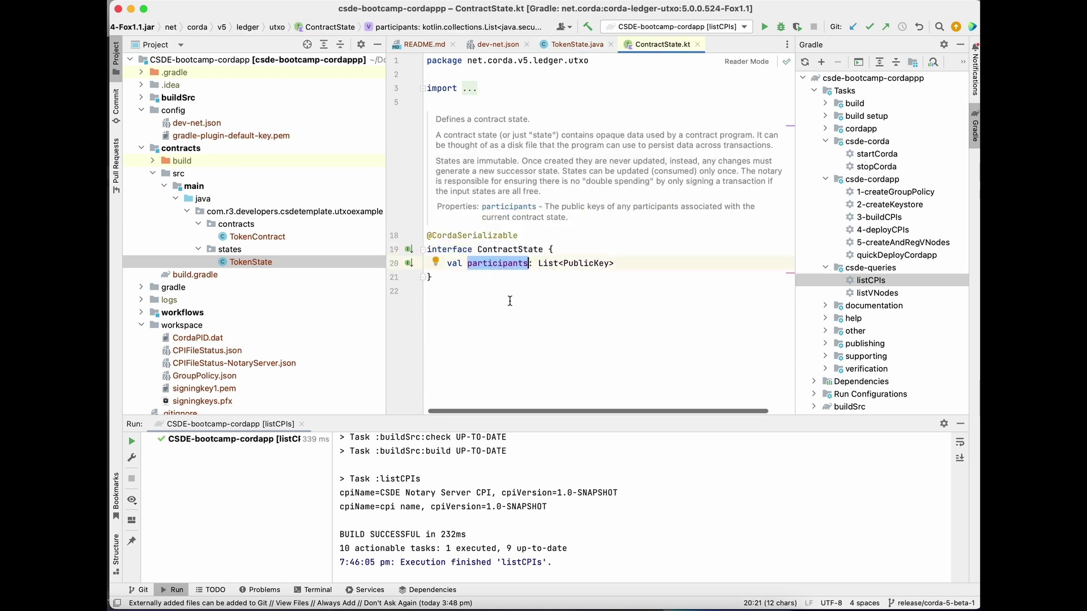
pyautogui.click(587, 48)
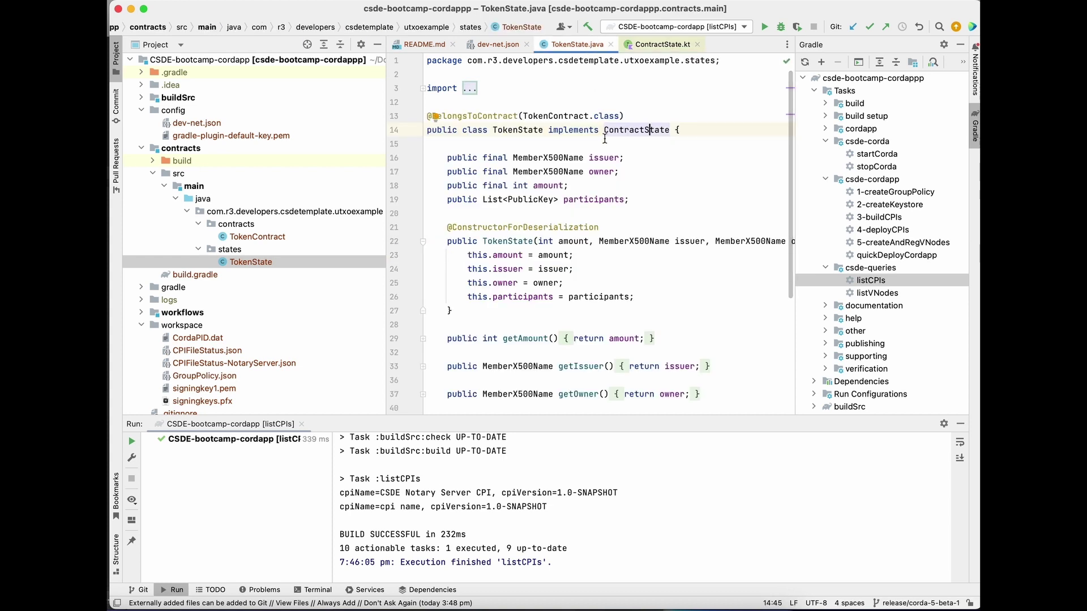
pyautogui.scroll(-5, 566, 317)
pyautogui.click(523, 283)
pyautogui.press('super+End')
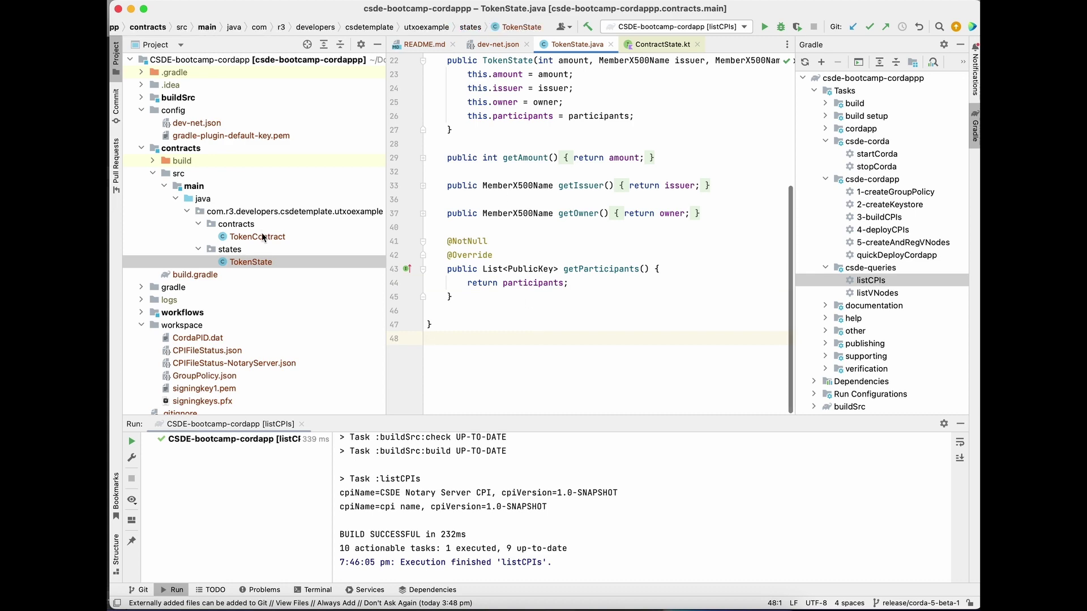
pyautogui.doubleClick(257, 236)
pyautogui.scroll(3, 593, 185)
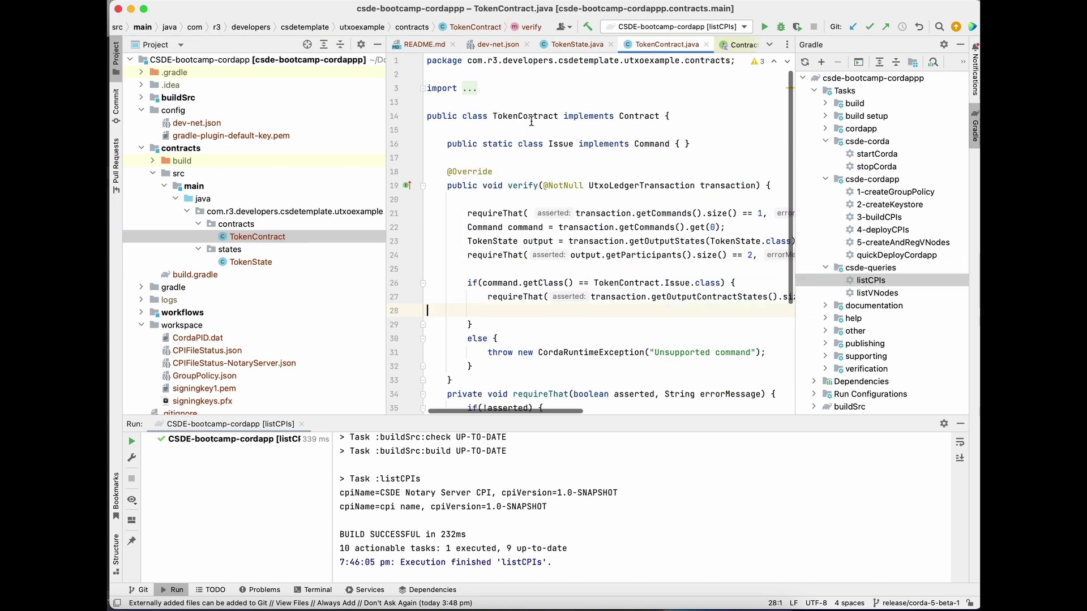
# Review TokenContract's Contract interface and the start of its verify method
pyautogui.doubleClick(532, 117)
pyautogui.click(643, 116)
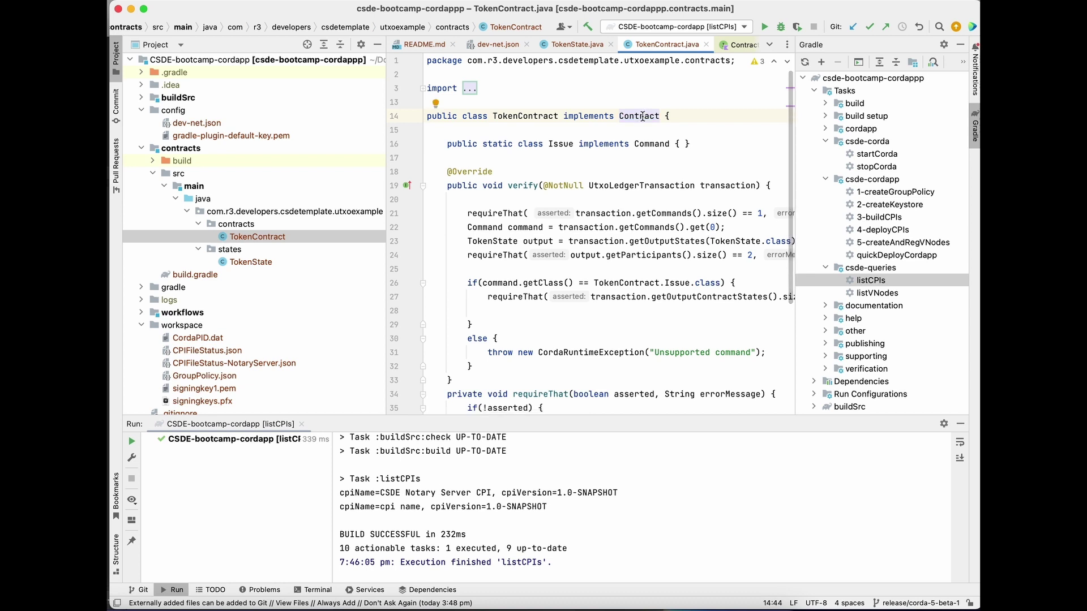
pyautogui.click(541, 185)
pyautogui.press('Down')
pyautogui.press('Down')
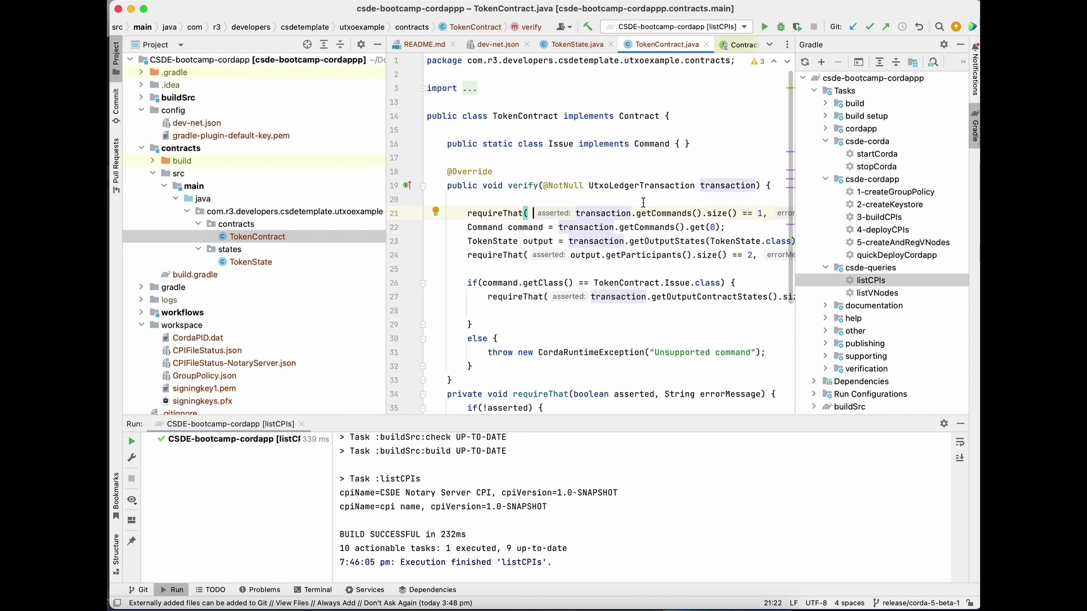
# Highlight the UtxoLedgerTransaction parameter and verify's requireThat checks, then expand the workflows module
pyautogui.doubleClick(654, 187)
pyautogui.click(677, 204)
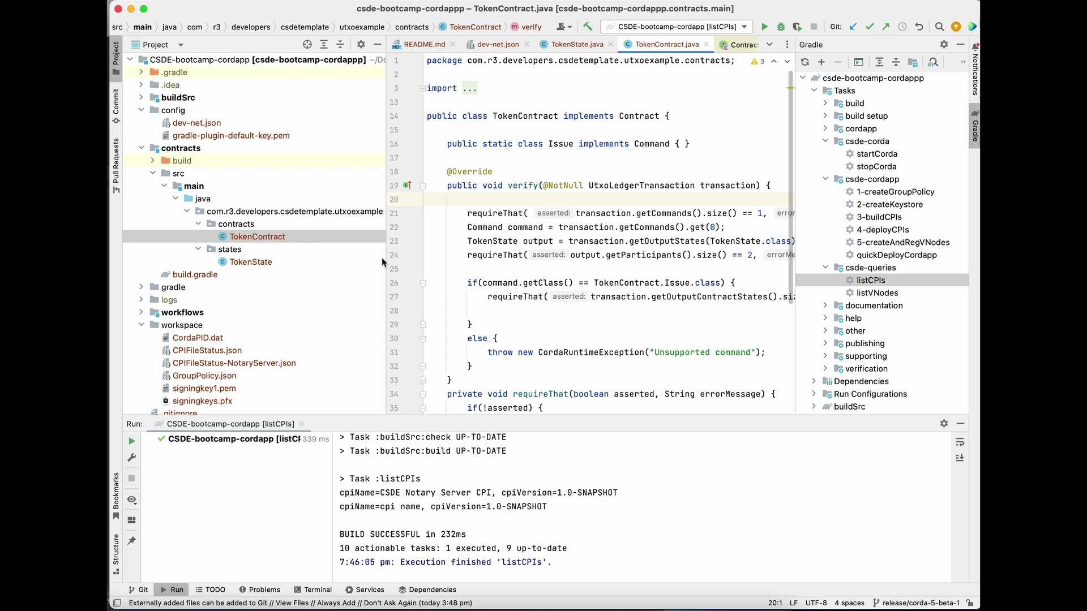
pyautogui.moveTo(464, 213); pyautogui.dragTo(481, 367)
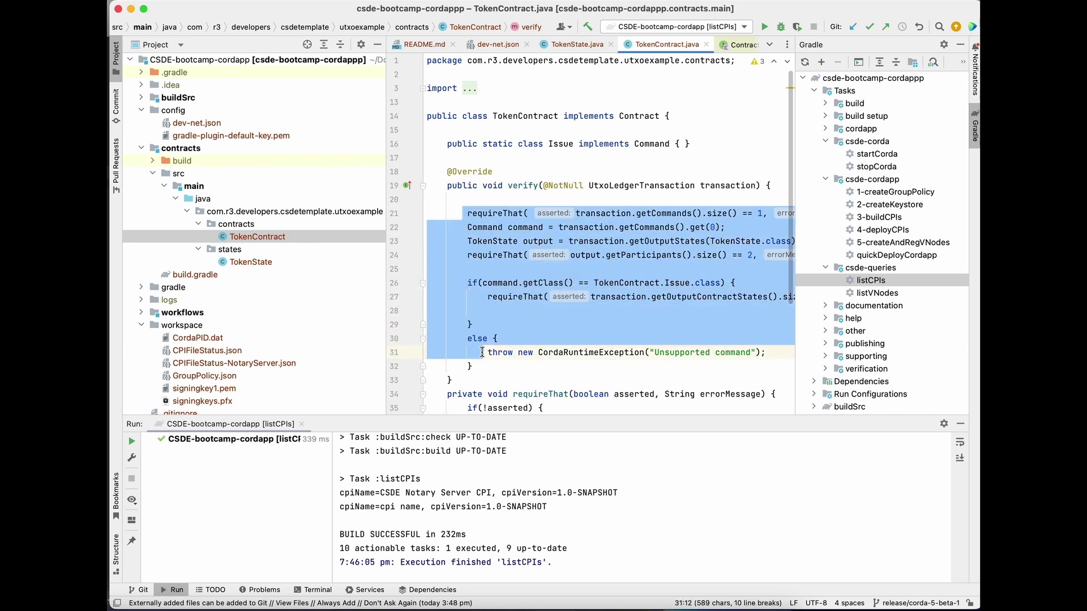
pyautogui.click(608, 314)
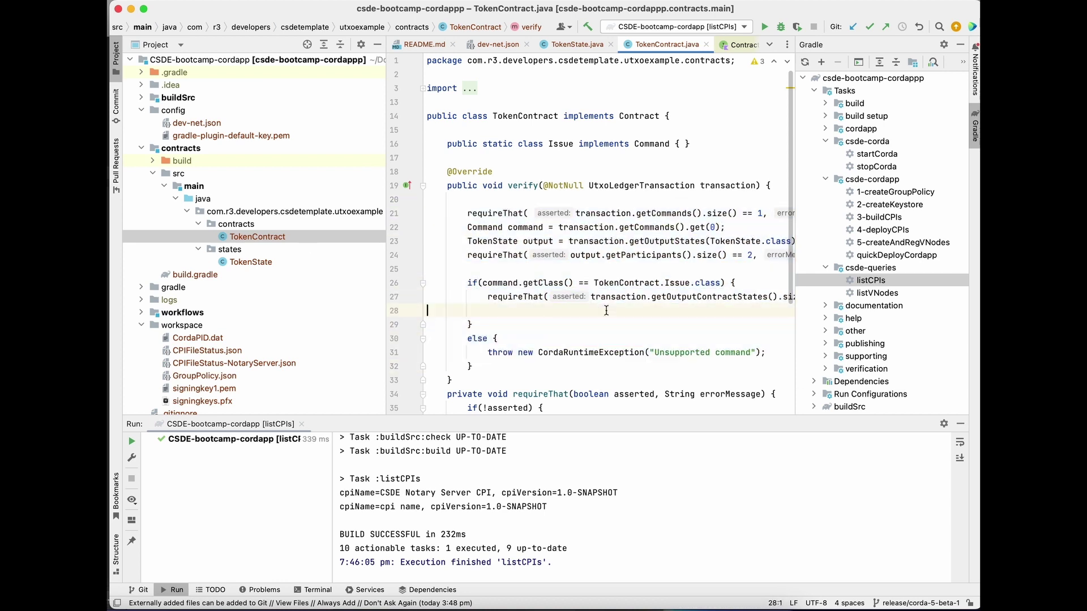
pyautogui.scroll(-3, 528, 344)
pyautogui.scroll(-2, 222, 289)
pyautogui.scroll(-2, 187, 335)
pyautogui.click(142, 226)
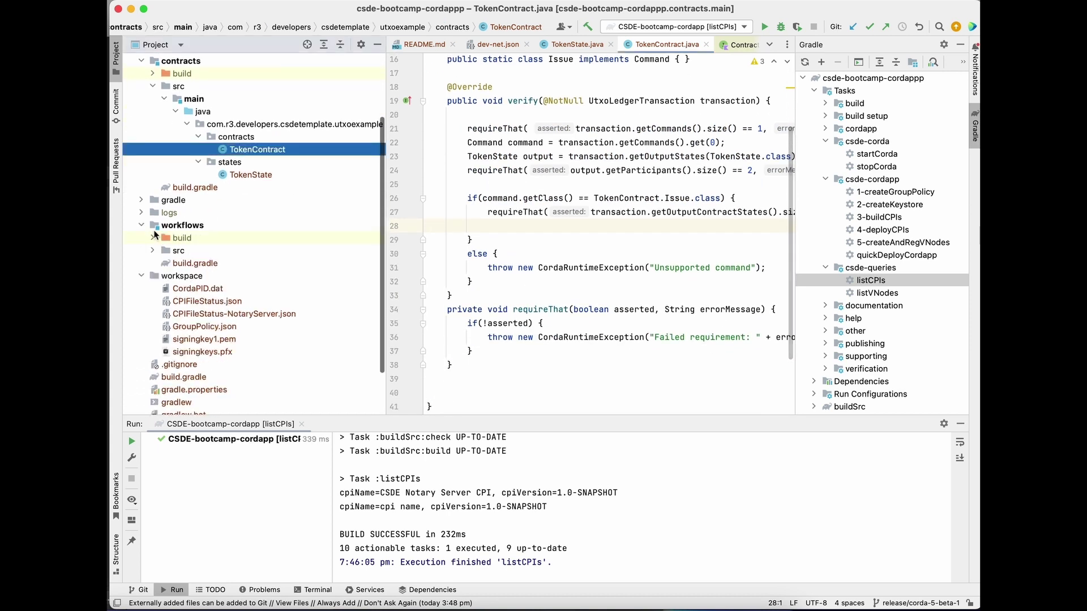
pyautogui.click(154, 251)
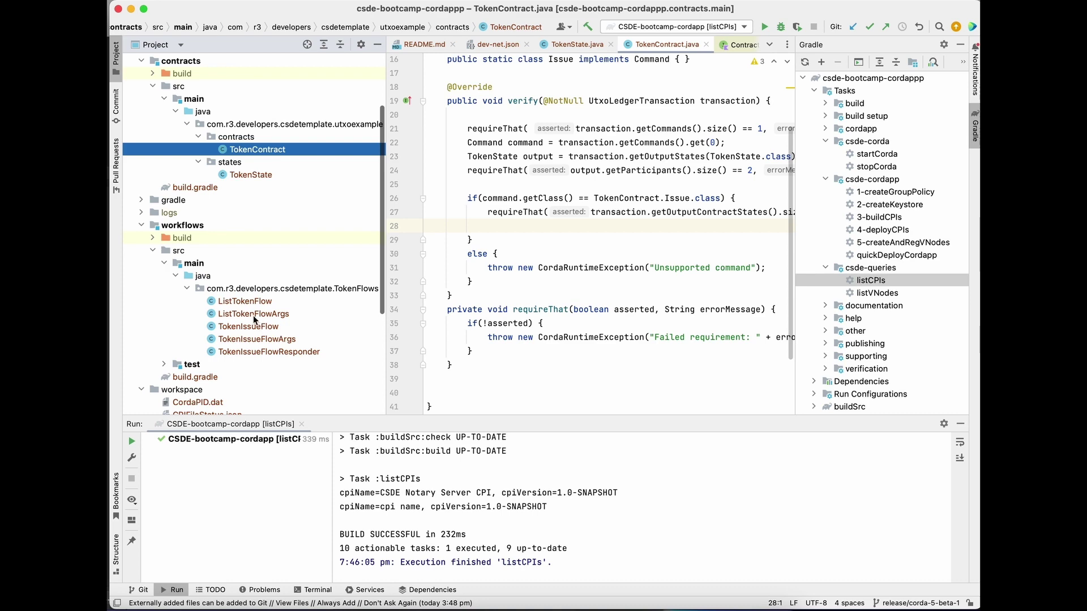
pyautogui.doubleClick(247, 326)
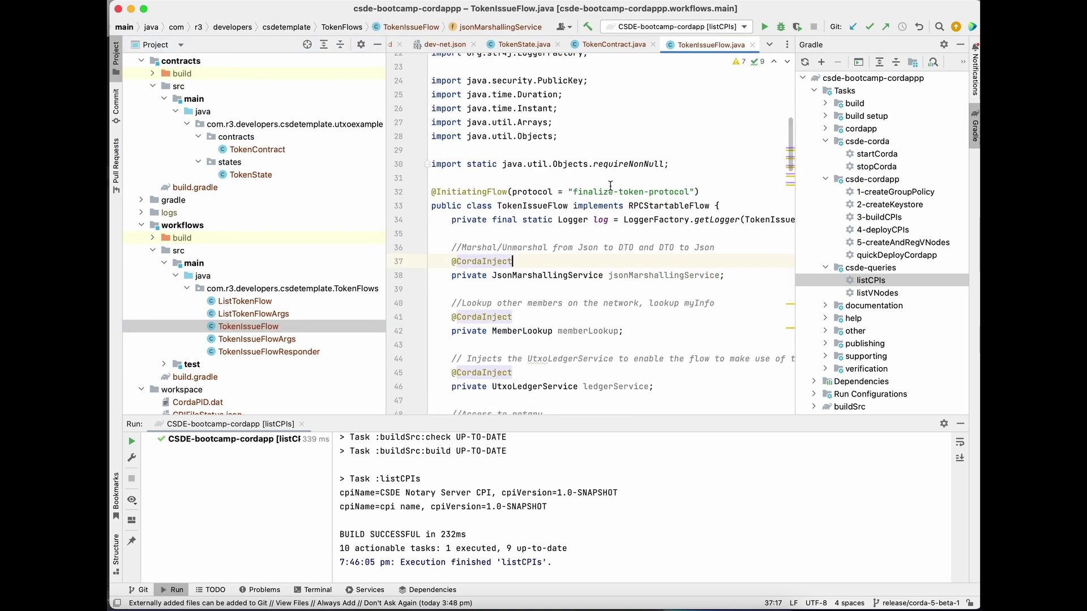
pyautogui.doubleClick(667, 206)
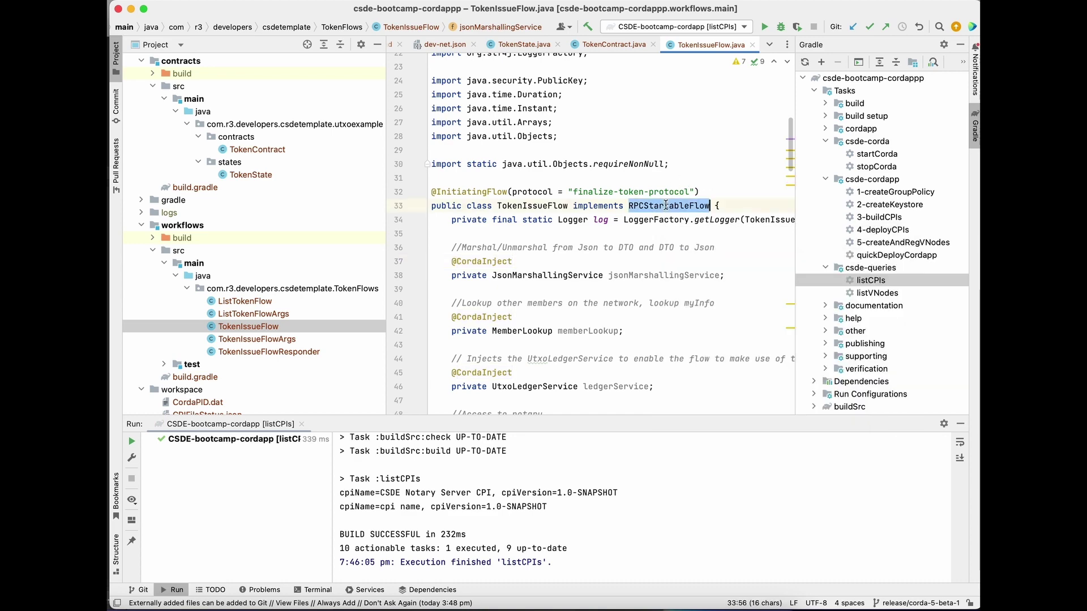
pyautogui.click(629, 235)
pyautogui.scroll(-2, 629, 235)
pyautogui.scroll(-1, 630, 234)
pyautogui.moveTo(448, 144)
pyautogui.mouseDown()
pyautogui.moveTo(492, 310)
pyautogui.moveTo(532, 328)
pyautogui.mouseUp()
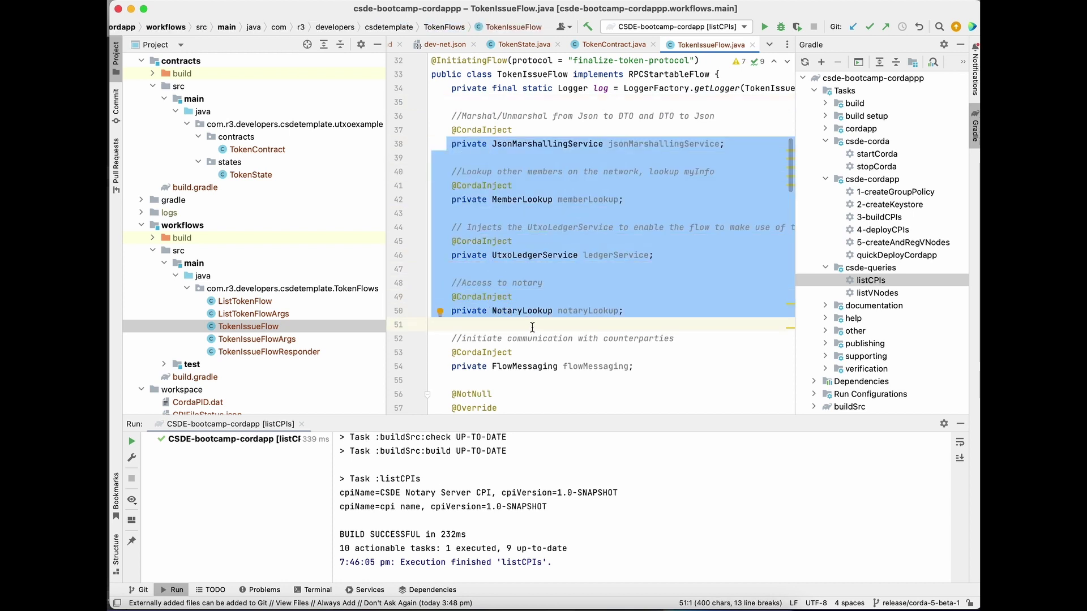
pyautogui.click(644, 144)
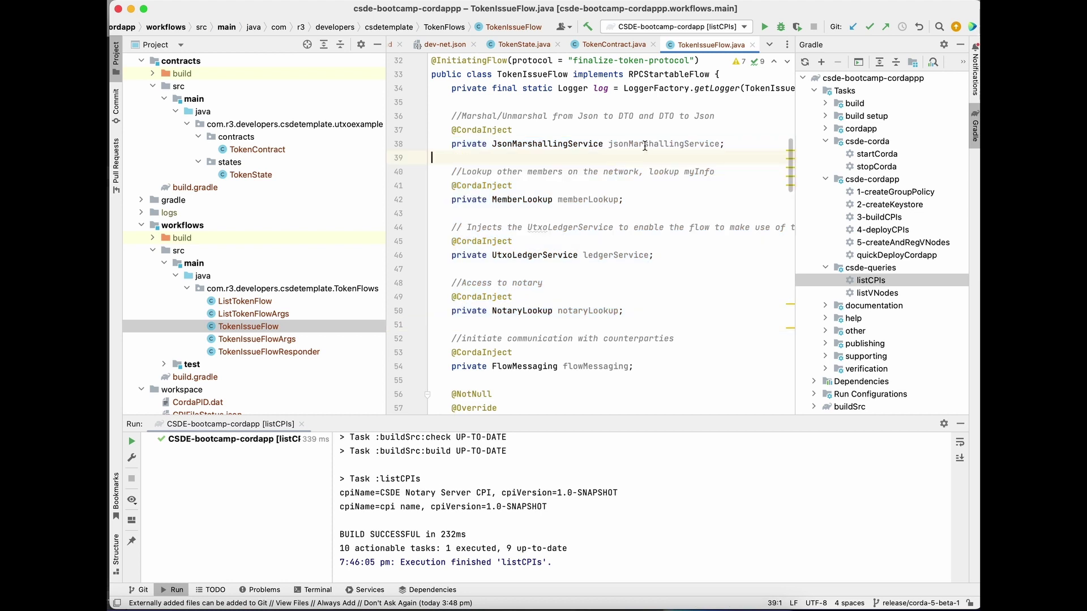
pyautogui.doubleClick(645, 145)
pyautogui.click(623, 157)
pyautogui.doubleClick(575, 200)
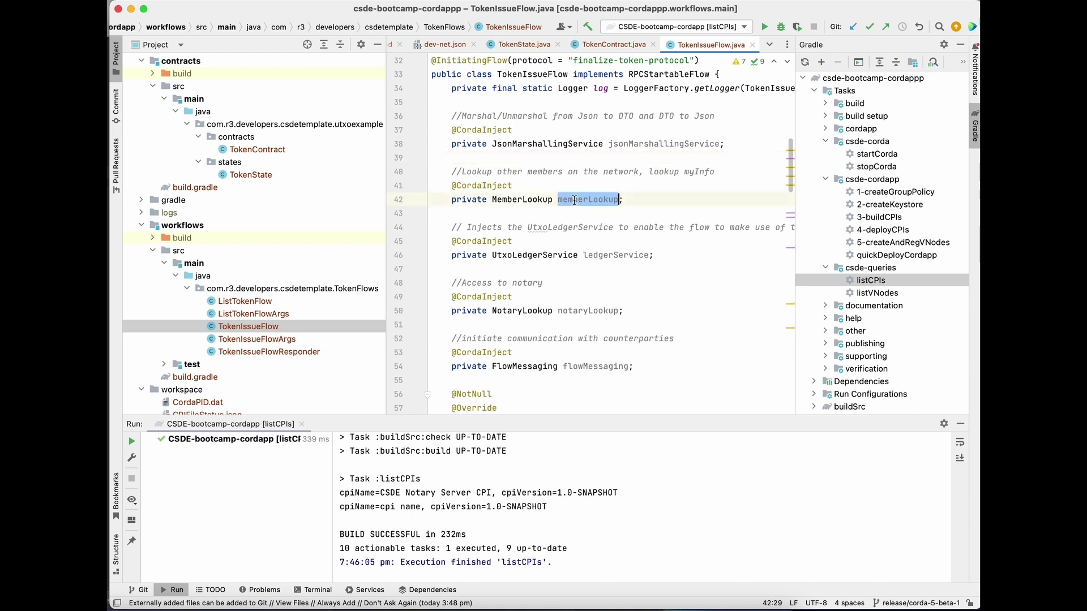
pyautogui.click(546, 215)
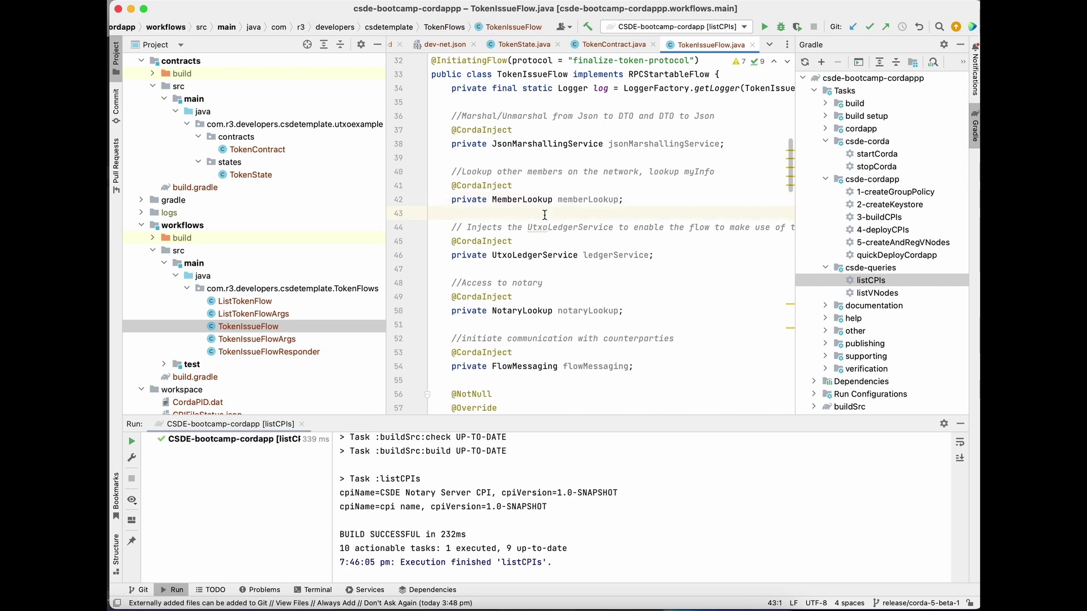
pyautogui.scroll(-1, 551, 290)
pyautogui.click(602, 246)
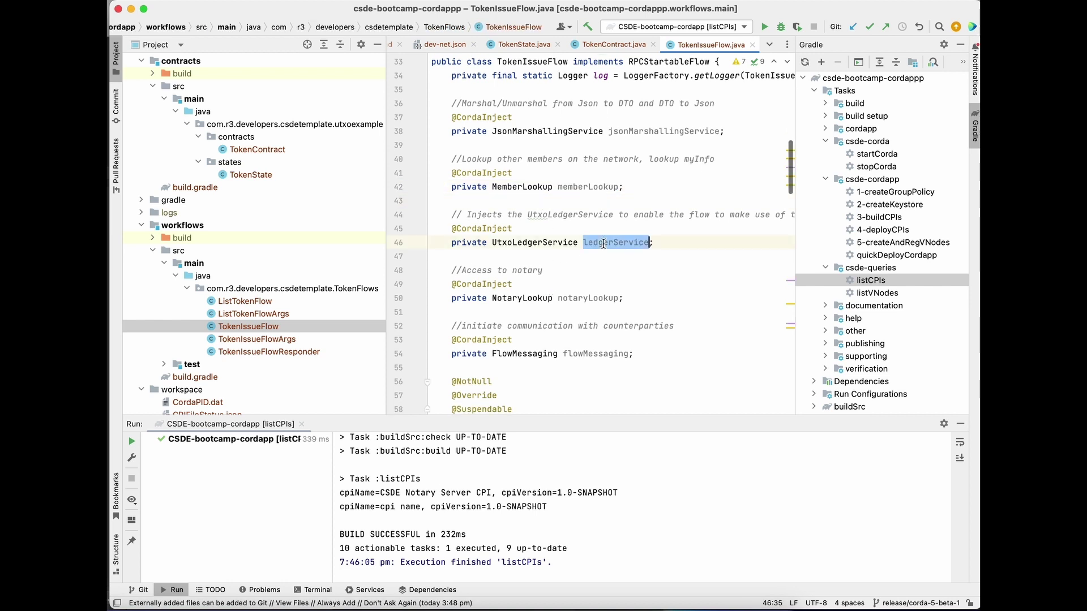
pyautogui.click(571, 256)
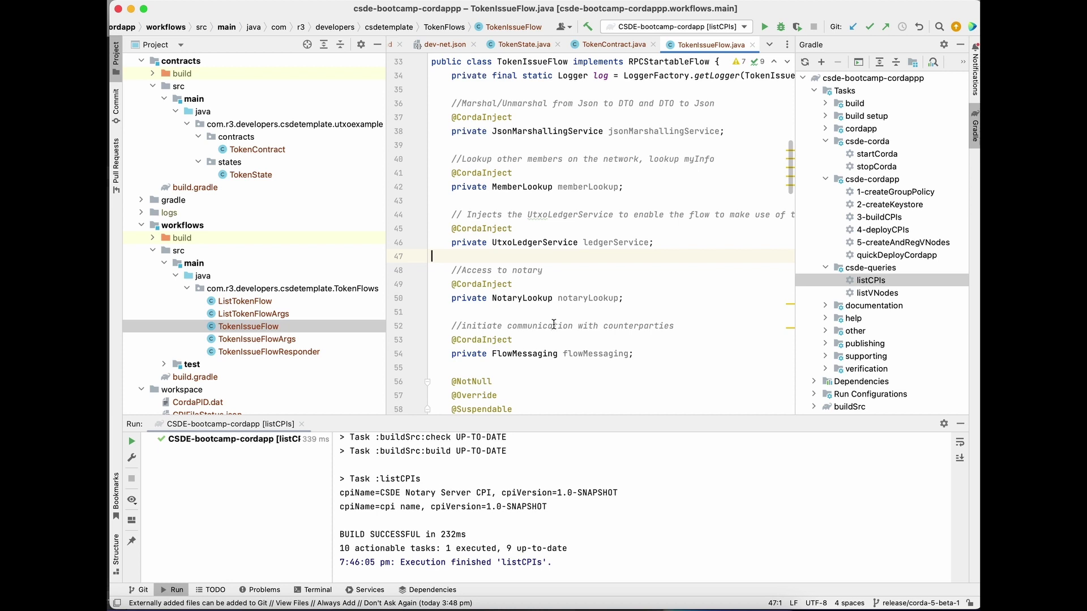
pyautogui.scroll(-3, 557, 317)
pyautogui.doubleClick(583, 263)
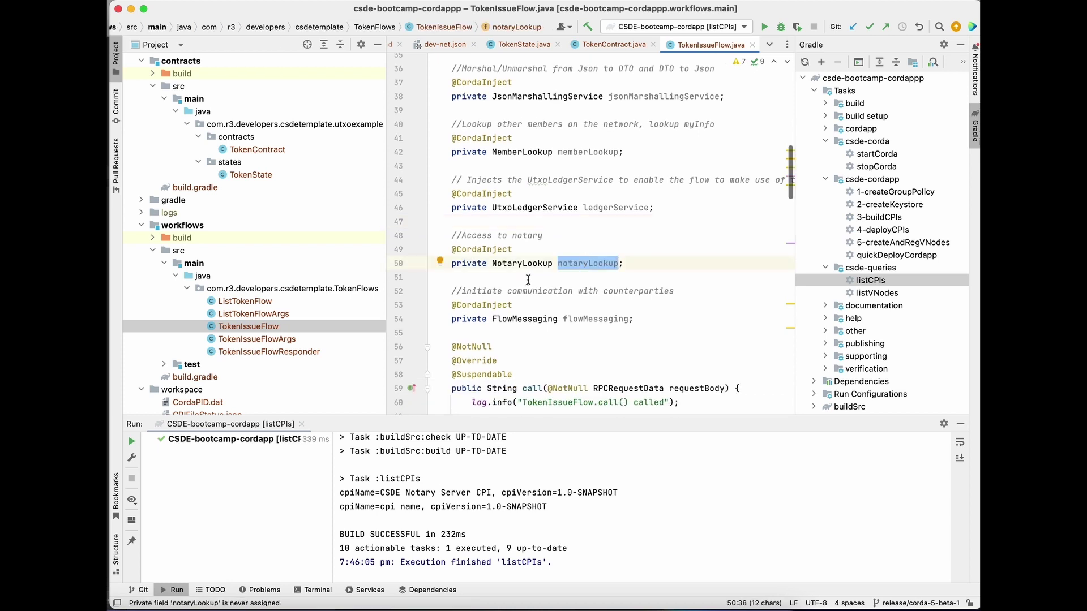
pyautogui.scroll(-3, 567, 317)
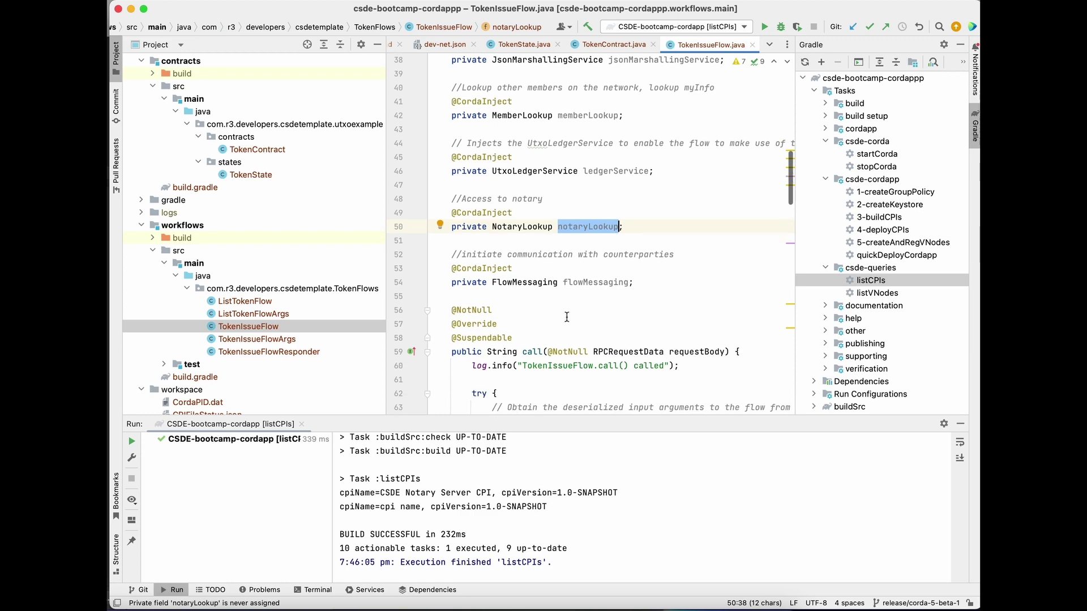
pyautogui.click(587, 285)
# Highlight TokenIssueFlow's UtxoTransactionBuilder chain (lines 98–103) and the finalize call on line 118
pyautogui.click(491, 310)
pyautogui.scroll(-5, 527, 352)
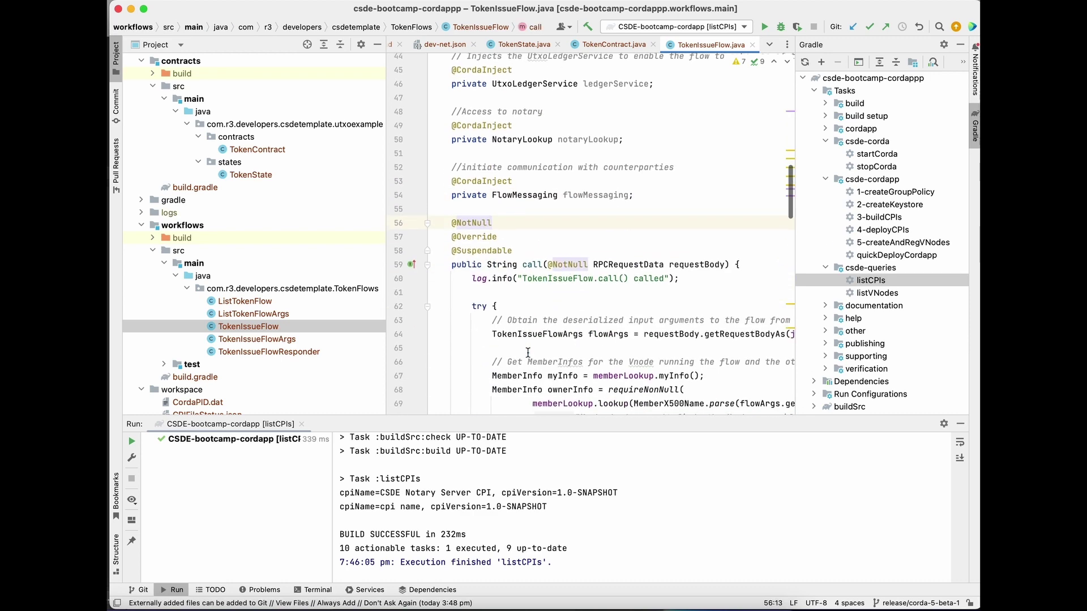
pyautogui.scroll(-2, 501, 344)
pyautogui.scroll(-5, 476, 363)
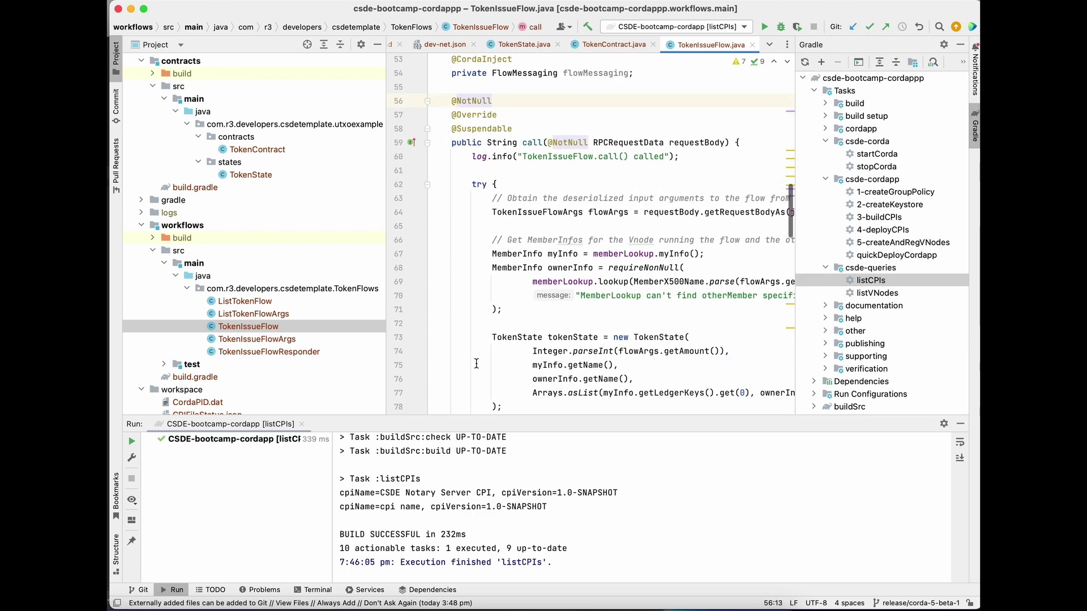
pyautogui.scroll(-3, 476, 364)
pyautogui.scroll(-3, 477, 363)
pyautogui.scroll(-2, 477, 364)
pyautogui.scroll(-4, 477, 364)
pyautogui.scroll(-2, 476, 363)
pyautogui.scroll(-2, 476, 364)
pyautogui.click(961, 44)
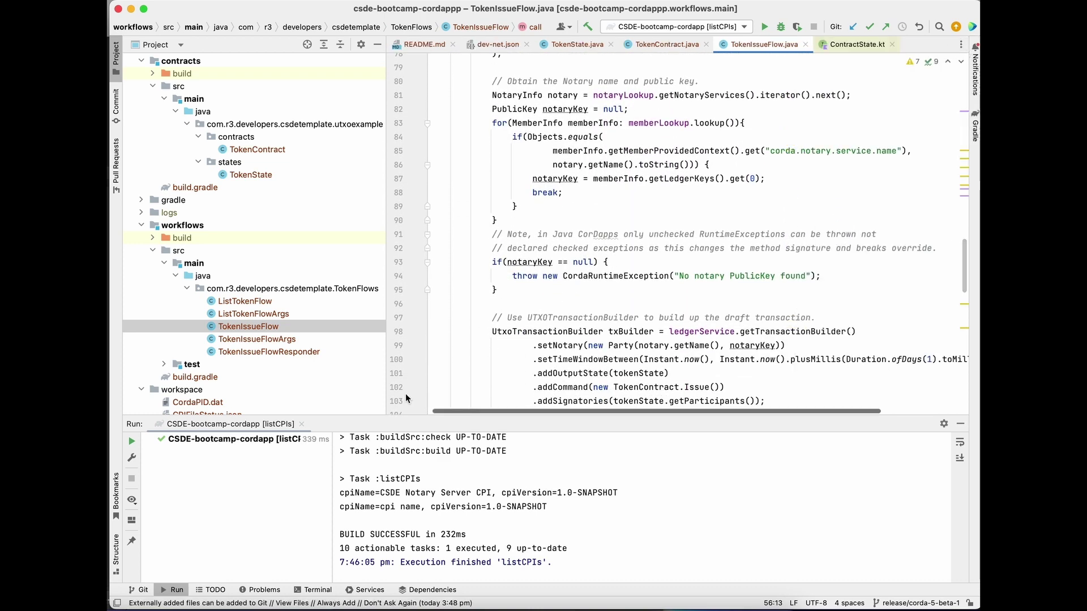
pyautogui.scroll(-3, 406, 397)
pyautogui.moveTo(491, 269); pyautogui.dragTo(491, 352)
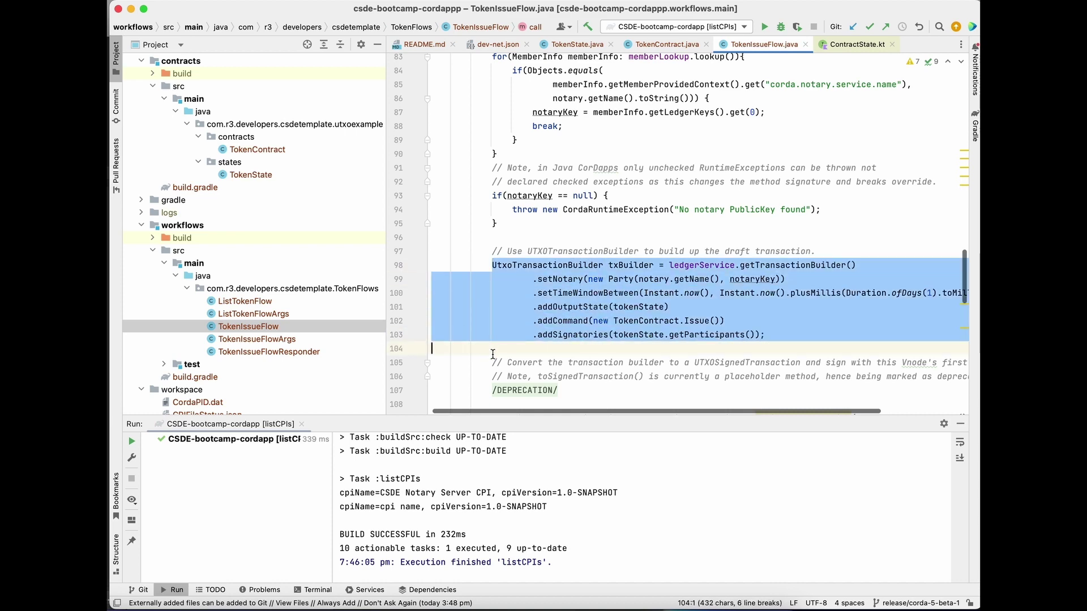
pyautogui.click(605, 294)
pyautogui.scroll(-3, 606, 293)
pyautogui.scroll(-2, 770, 250)
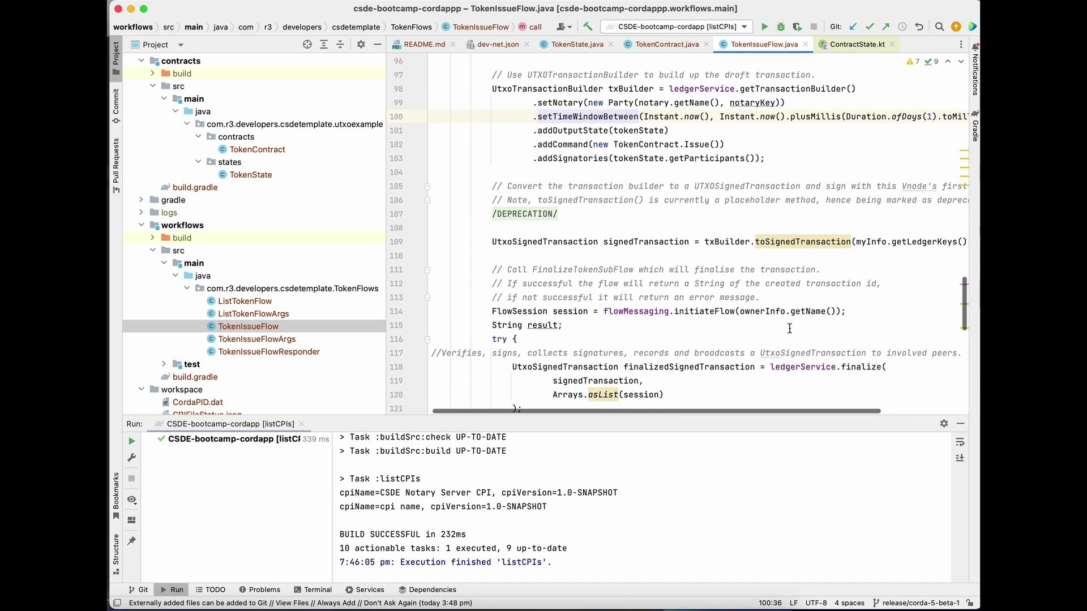
pyautogui.doubleClick(848, 368)
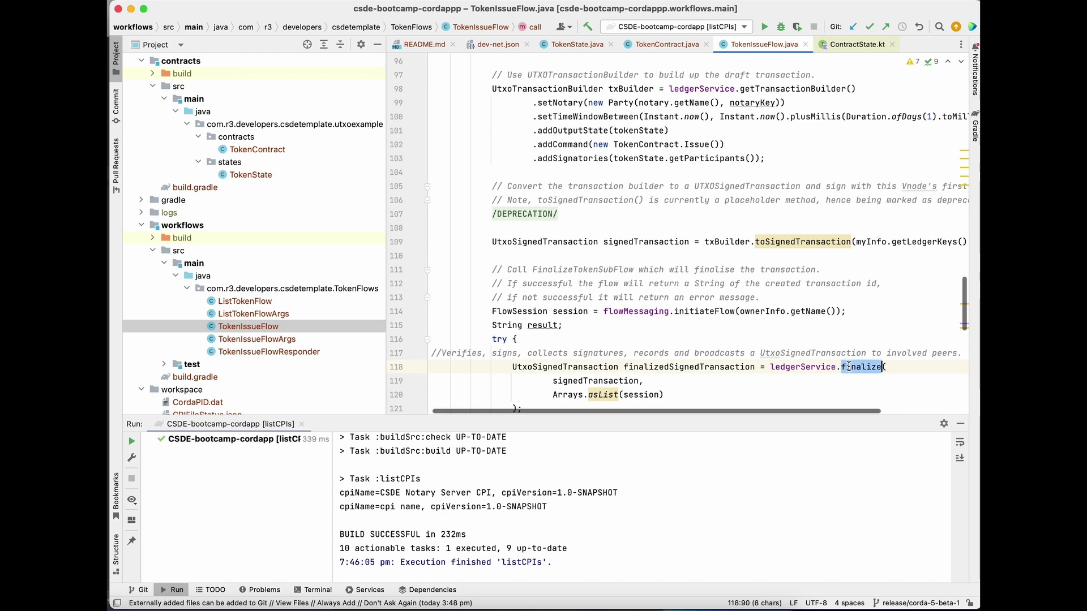
pyautogui.click(697, 335)
pyautogui.scroll(-2, 640, 343)
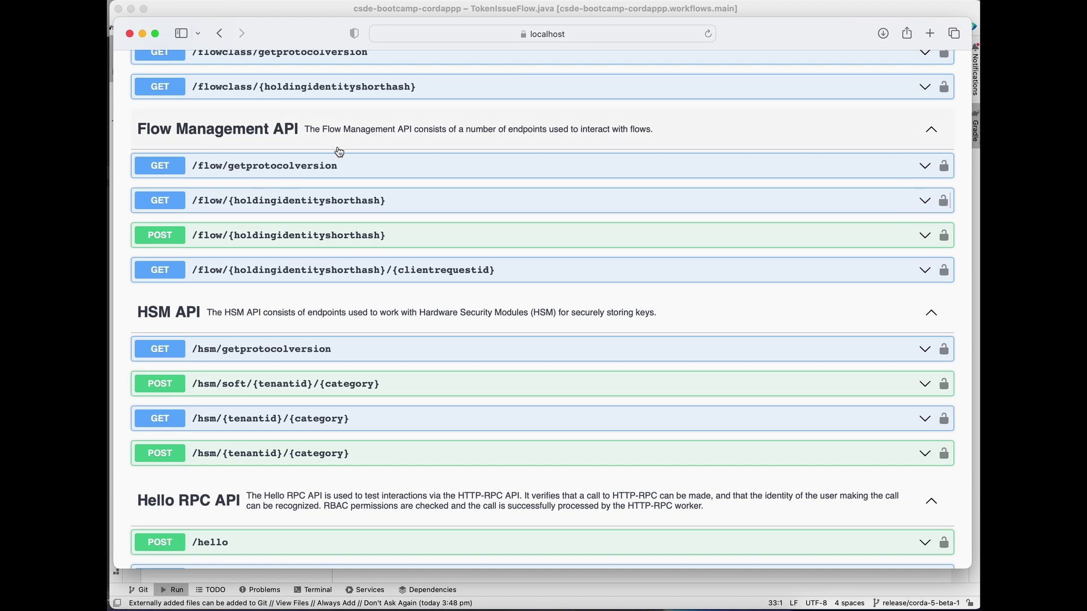
# Run listVNodes and paste Alice's short hash 8CCA3887A0B2 into the POST /flow path field
pyautogui.click(254, 242)
pyautogui.scroll(-2, 322, 382)
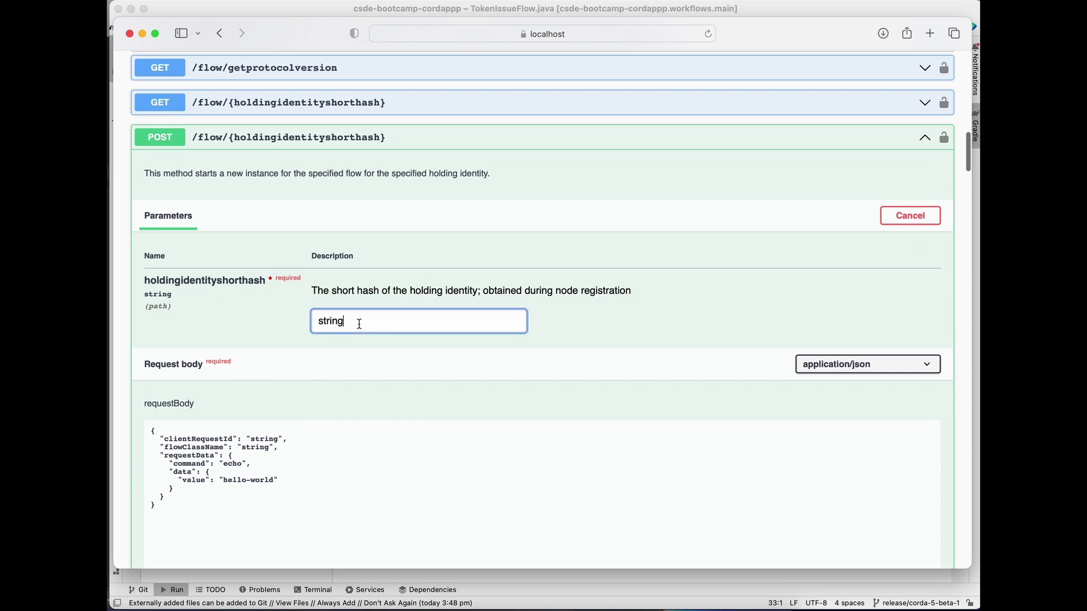
pyautogui.doubleClick(348, 319)
pyautogui.click(276, 346)
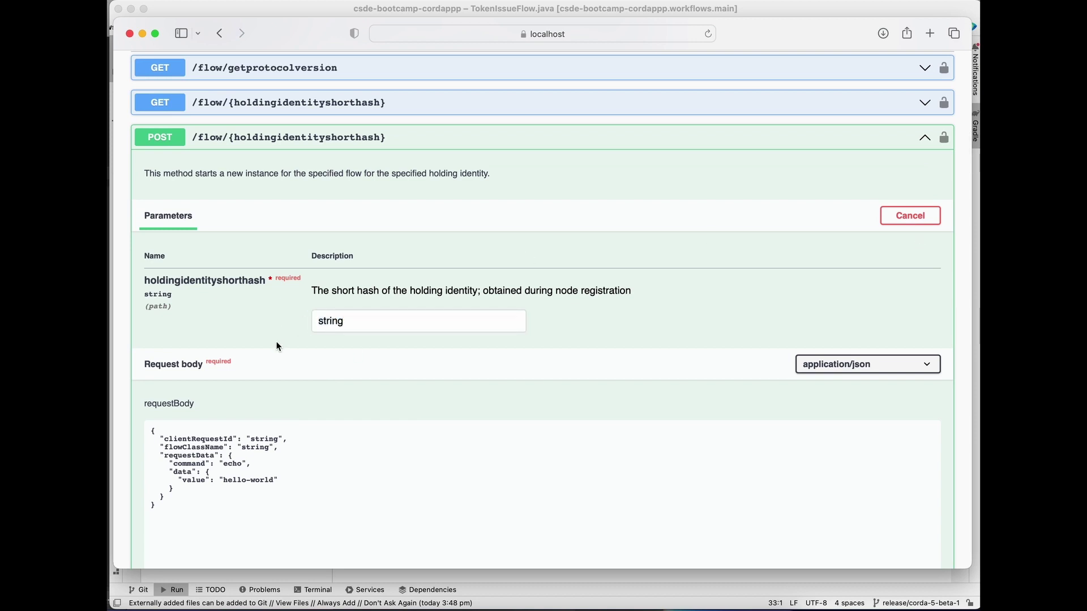
pyautogui.click(577, 585)
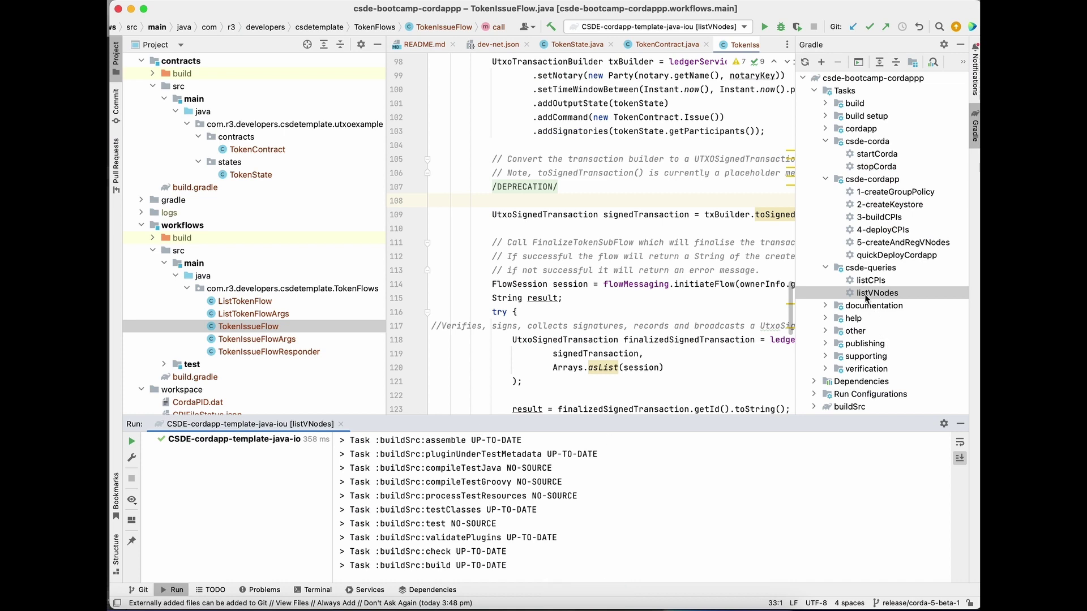
pyautogui.doubleClick(866, 298)
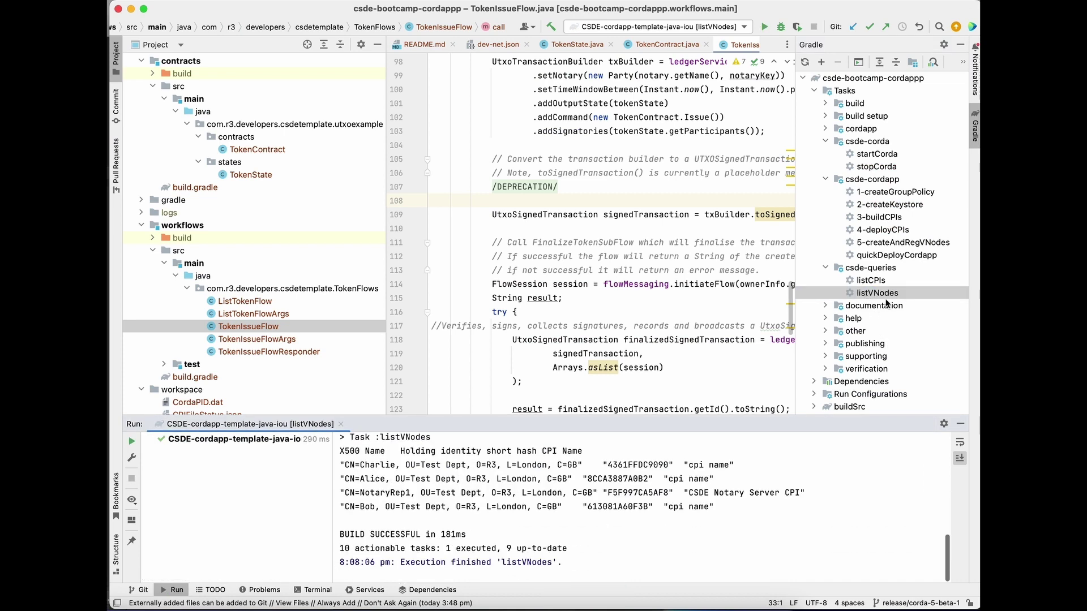
pyautogui.click(532, 479)
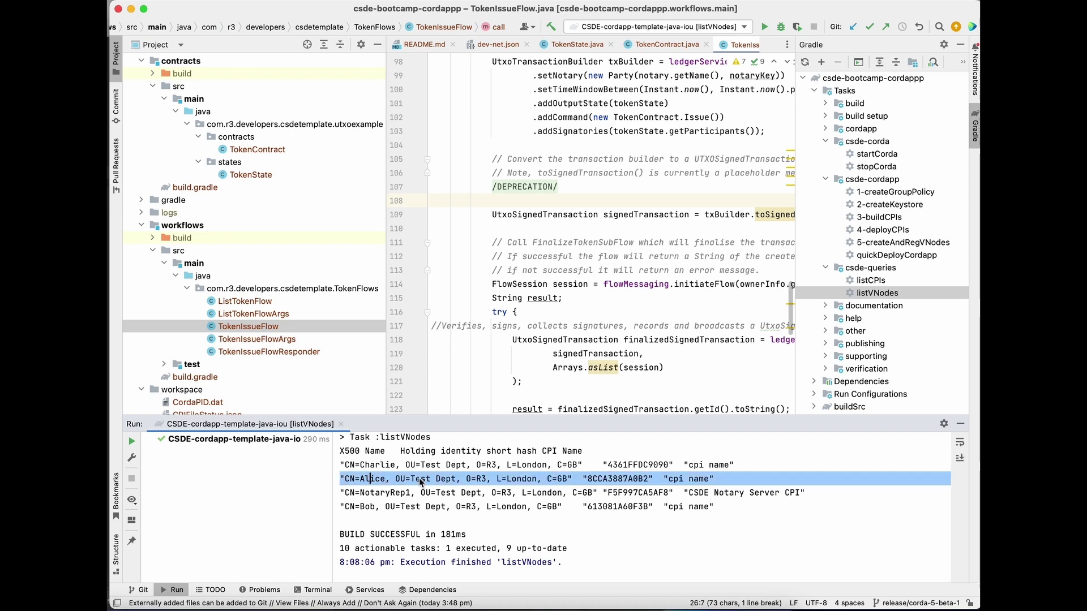
pyautogui.doubleClick(617, 480)
pyautogui.press('super+c')
pyautogui.press('super+Tab')
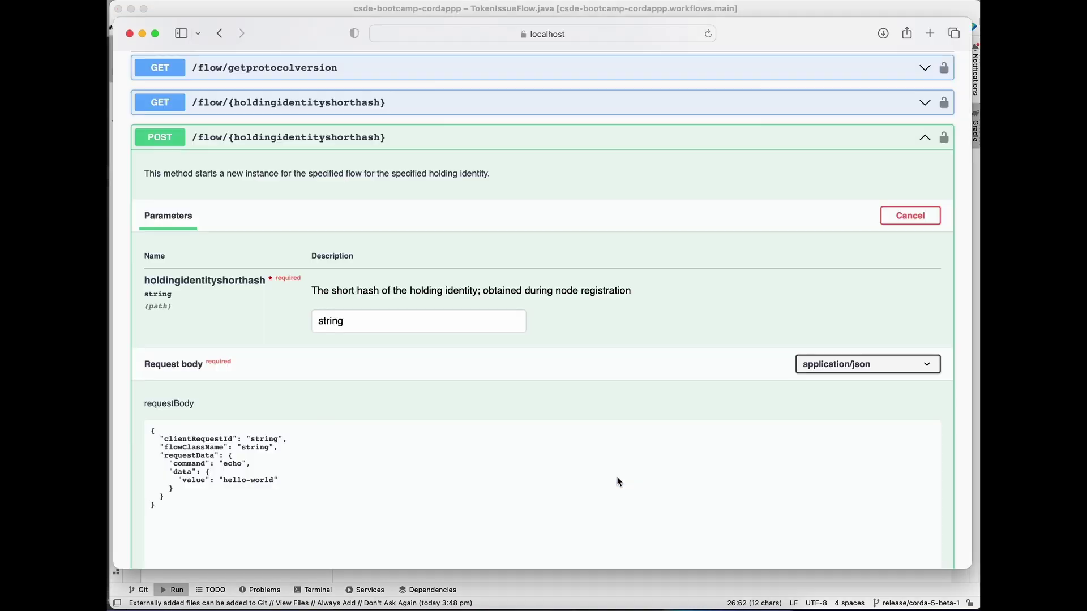
pyautogui.doubleClick(383, 319)
pyautogui.press('super+v')
# Copy TokenIssueFlow's sample JSON (lines 145–152) into the Swagger request body
pyautogui.press('super+Tab')
pyautogui.scroll(-5, 476, 360)
pyautogui.scroll(-3, 476, 359)
pyautogui.moveTo(438, 310); pyautogui.dragTo(432, 214)
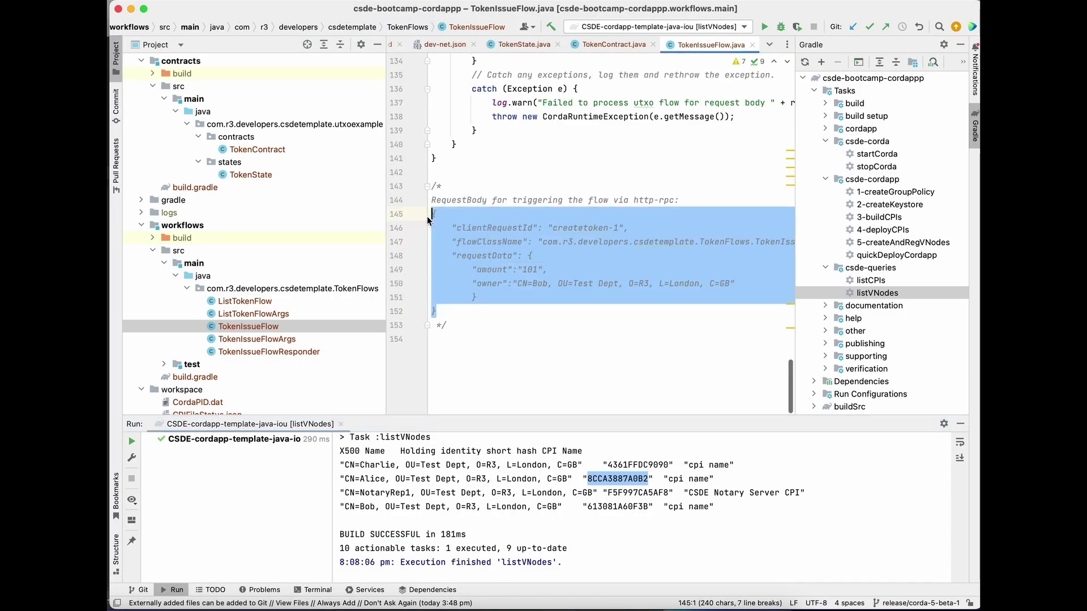
pyautogui.press('super+Tab')
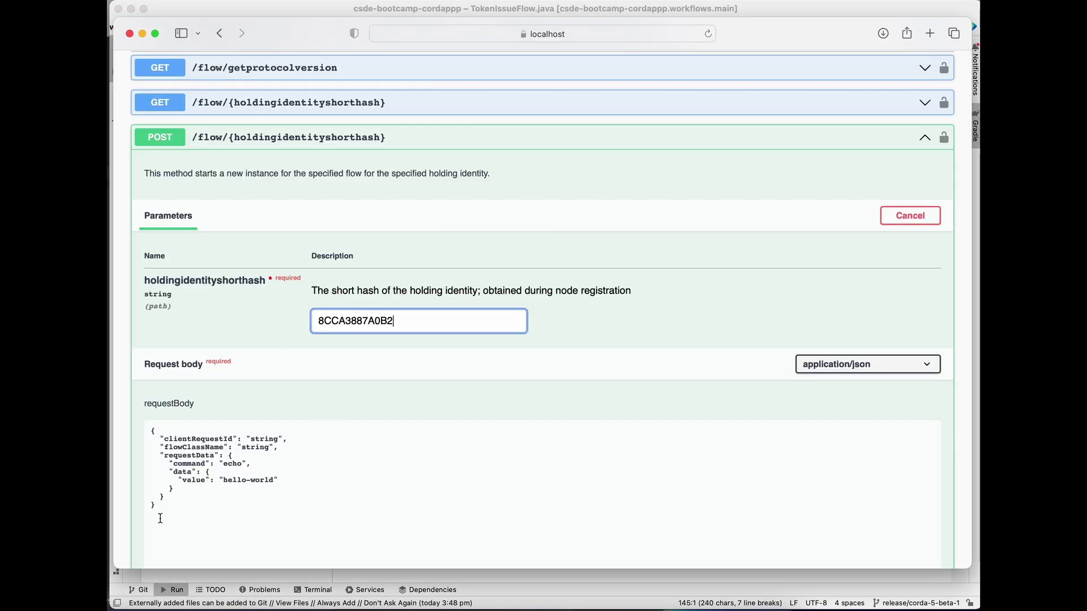
pyautogui.moveTo(172, 520); pyautogui.dragTo(143, 423)
pyautogui.press('super+v')
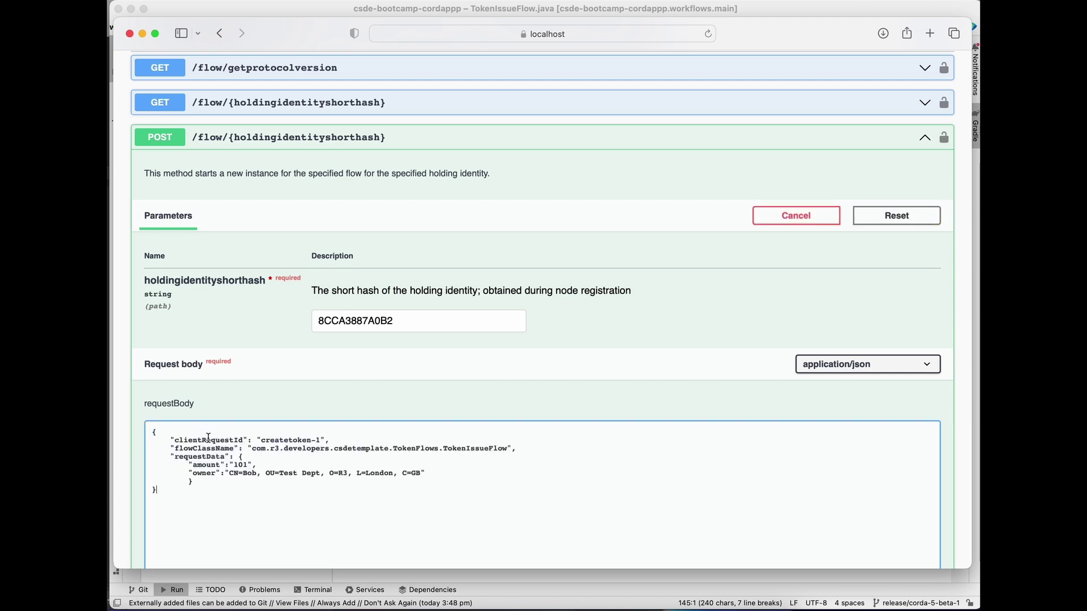
# Highlight clientRequestId createtoken-1, the TokenIssueFlow class name, the hash and the amount 101
pyautogui.doubleClick(208, 440)
pyautogui.moveTo(261, 440); pyautogui.dragTo(319, 441)
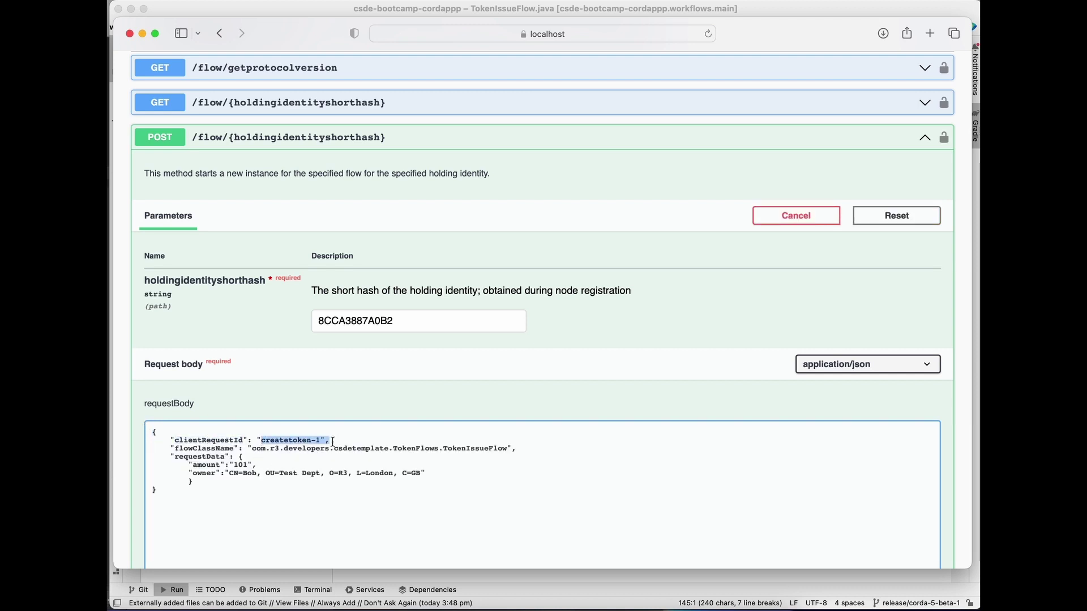
pyautogui.doubleClick(459, 448)
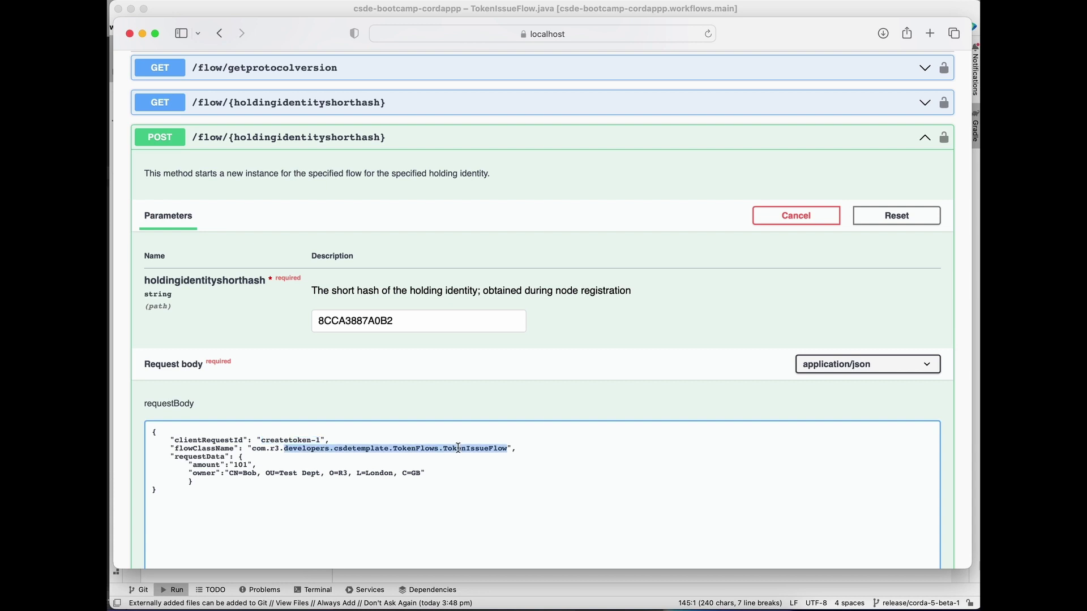
pyautogui.moveTo(400, 320); pyautogui.dragTo(306, 318)
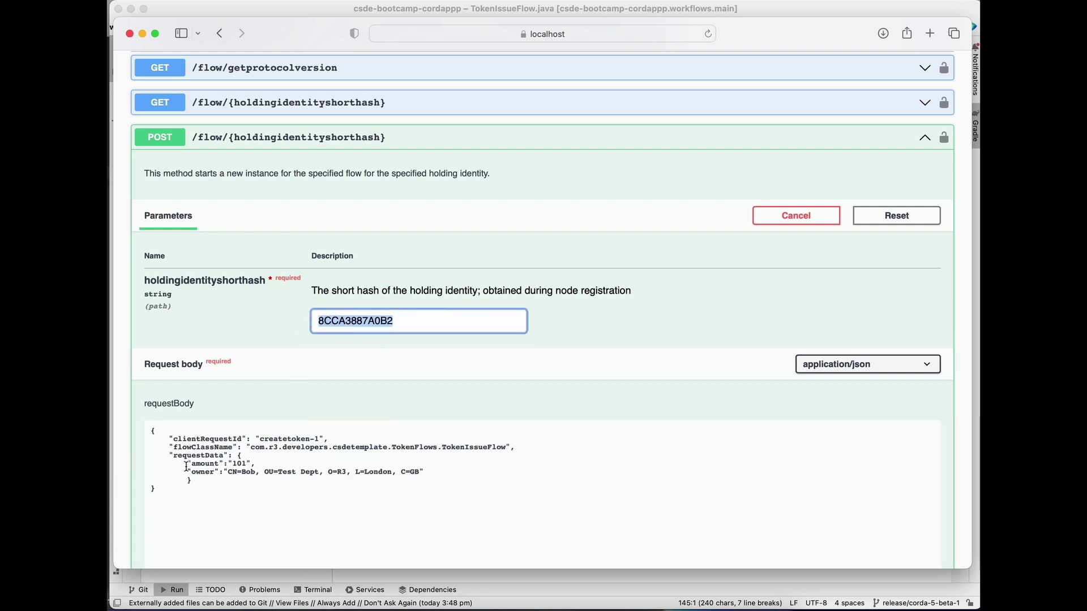
pyautogui.moveTo(185, 465)
pyautogui.mouseDown()
pyautogui.moveTo(257, 465)
pyautogui.moveTo(237, 490)
pyautogui.mouseUp()
# Execute the start-flow request, note START_REQUESTED status, and select the holding identity hash to copy
pyautogui.click(241, 503)
pyautogui.scroll(-3, 270, 505)
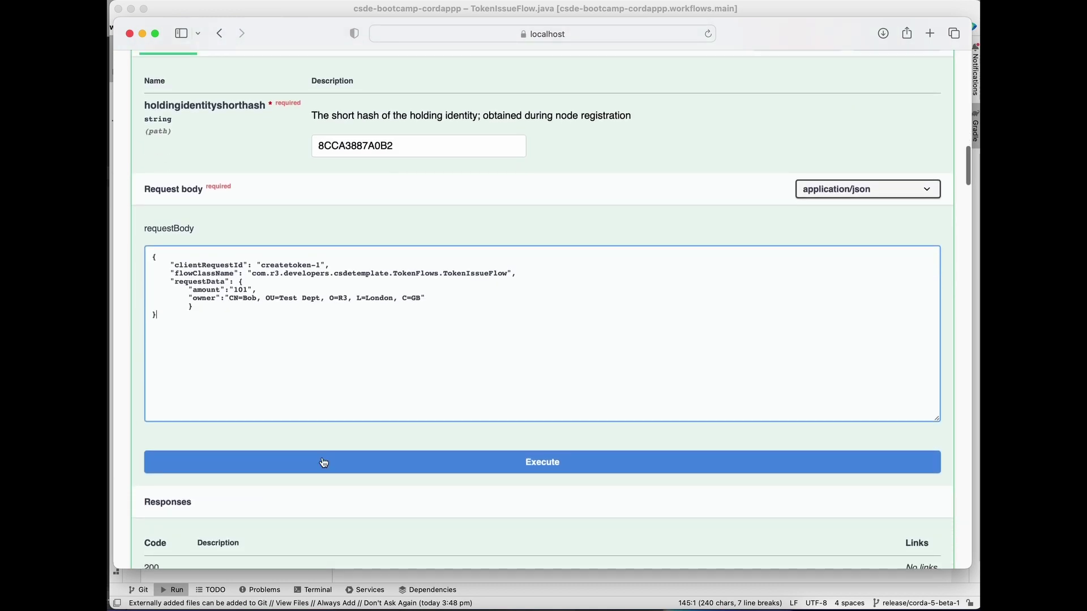
pyautogui.click(389, 463)
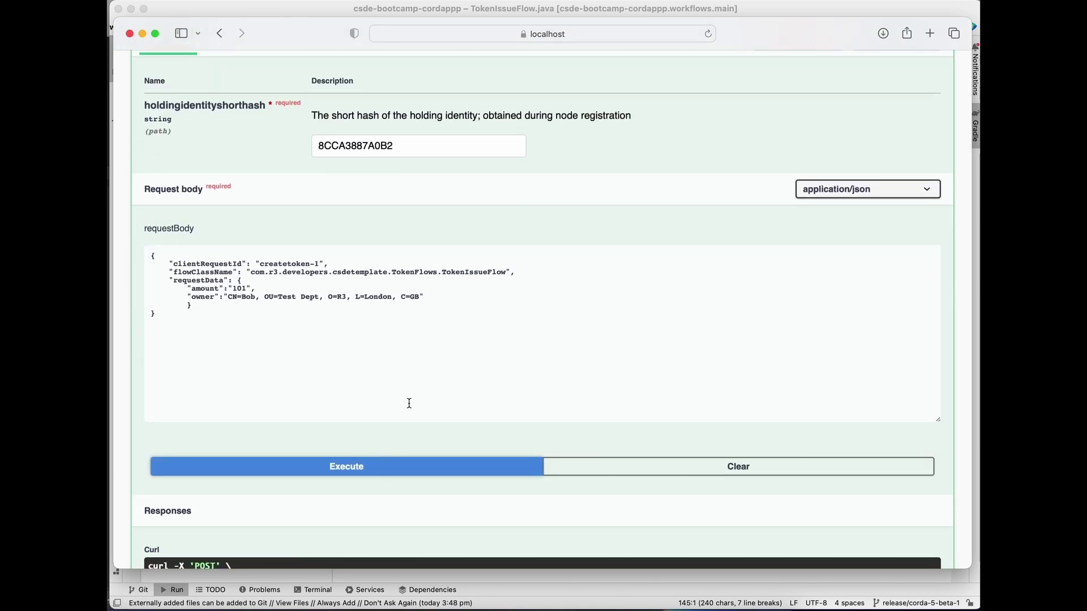
pyautogui.scroll(-5, 392, 493)
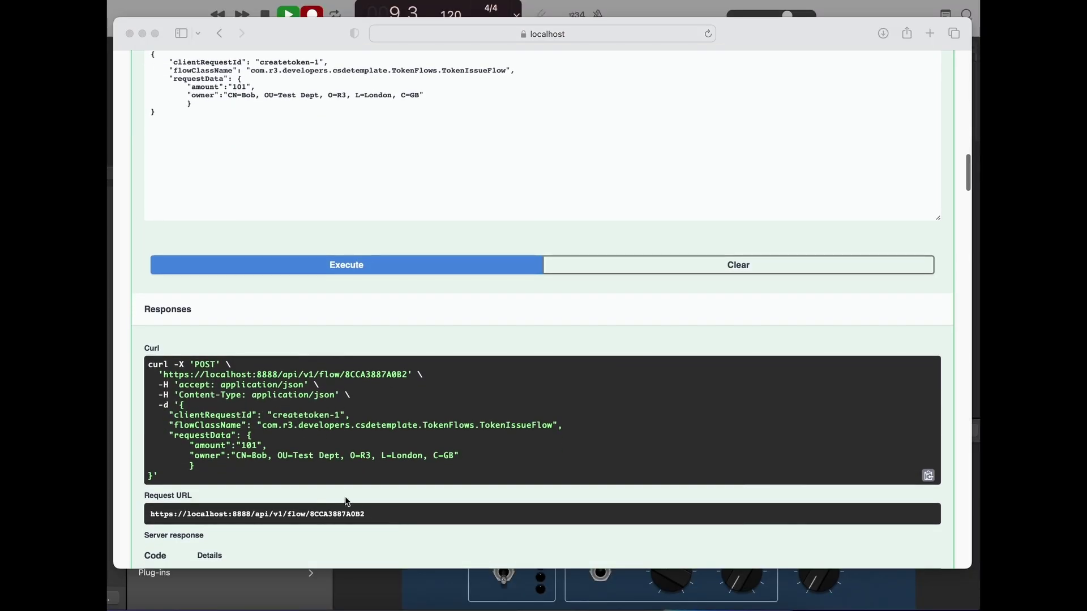
pyautogui.scroll(-4, 318, 473)
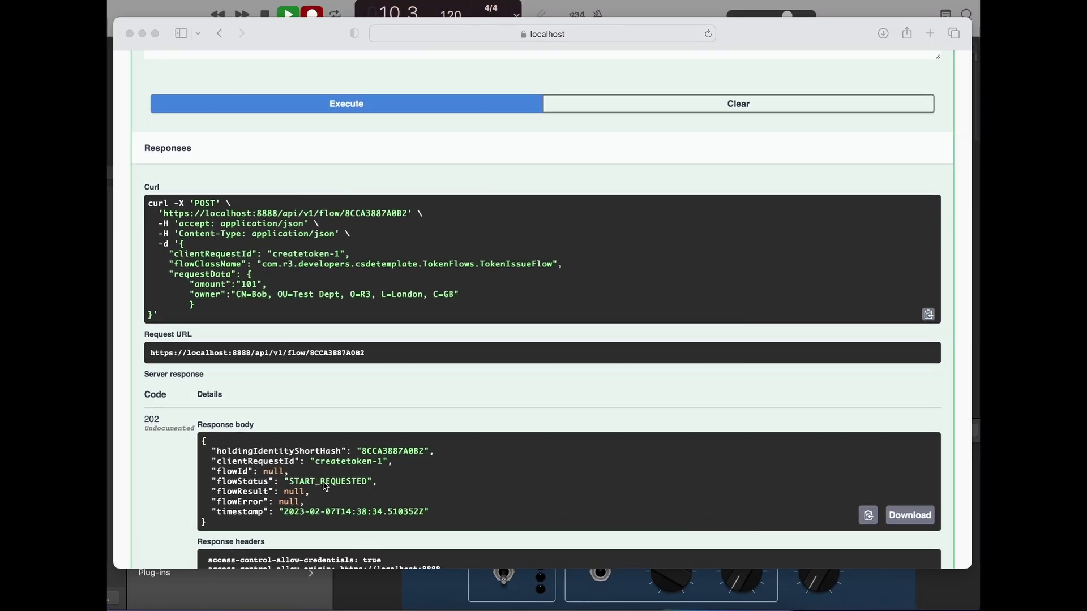
pyautogui.doubleClick(317, 481)
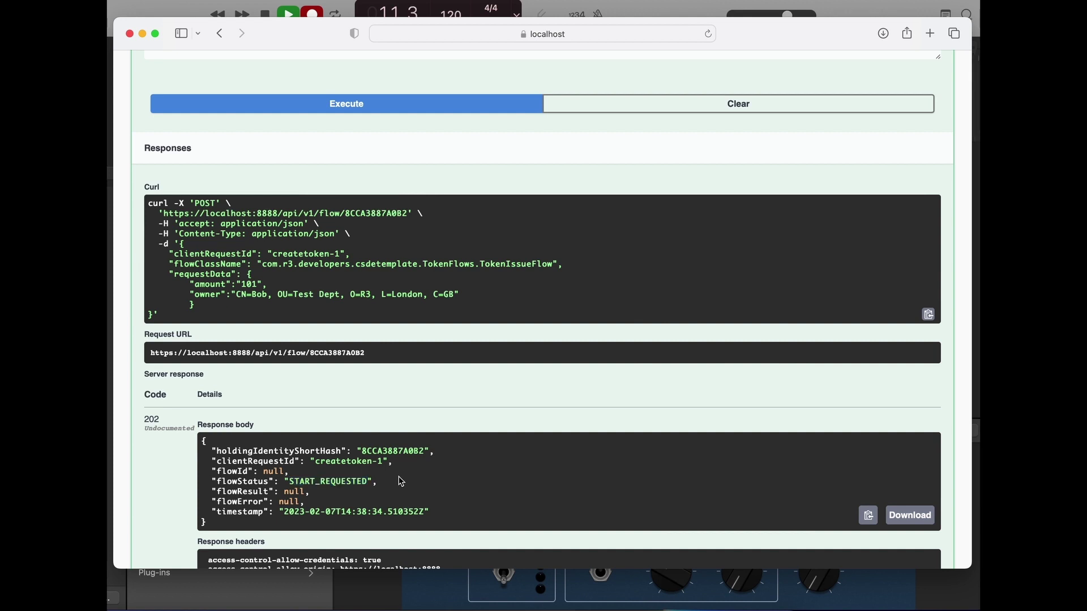
pyautogui.scroll(4, 359, 331)
pyautogui.scroll(3, 358, 327)
pyautogui.scroll(3, 359, 326)
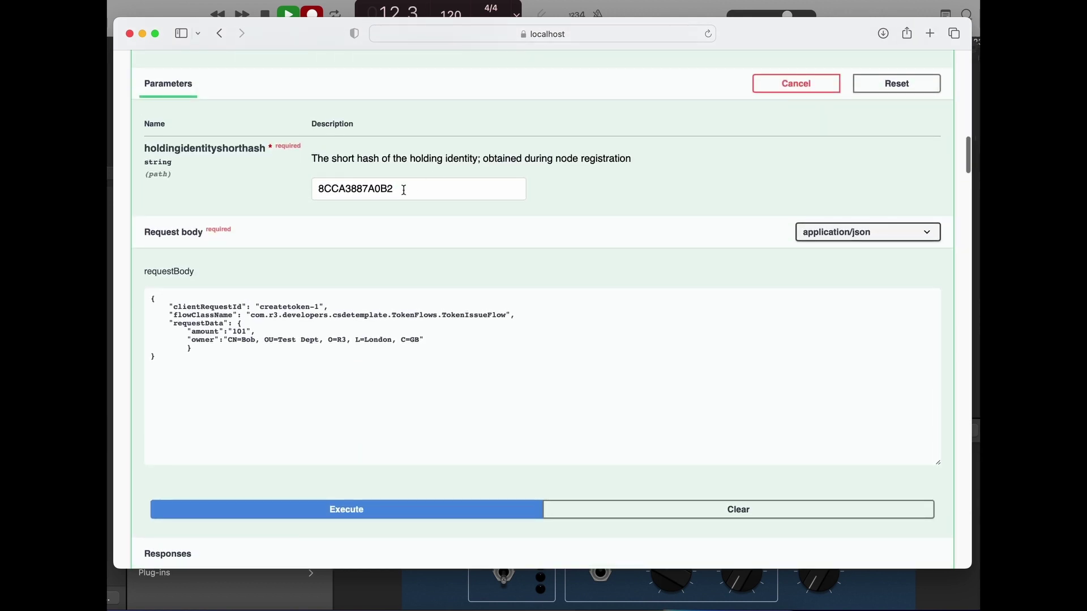
pyautogui.moveTo(403, 190); pyautogui.dragTo(288, 192)
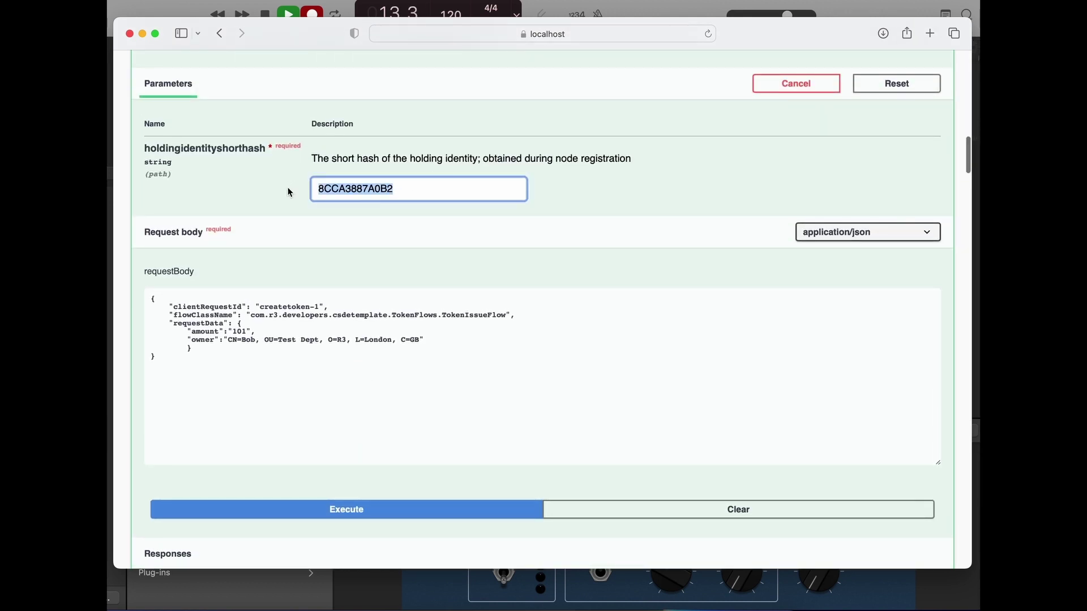
pyautogui.scroll(2, 330, 289)
pyautogui.scroll(2, 330, 289)
# Open the GET flow-status endpoint with Try it out and fill the hash field with 8CCA3887A0B2
pyautogui.click(923, 89)
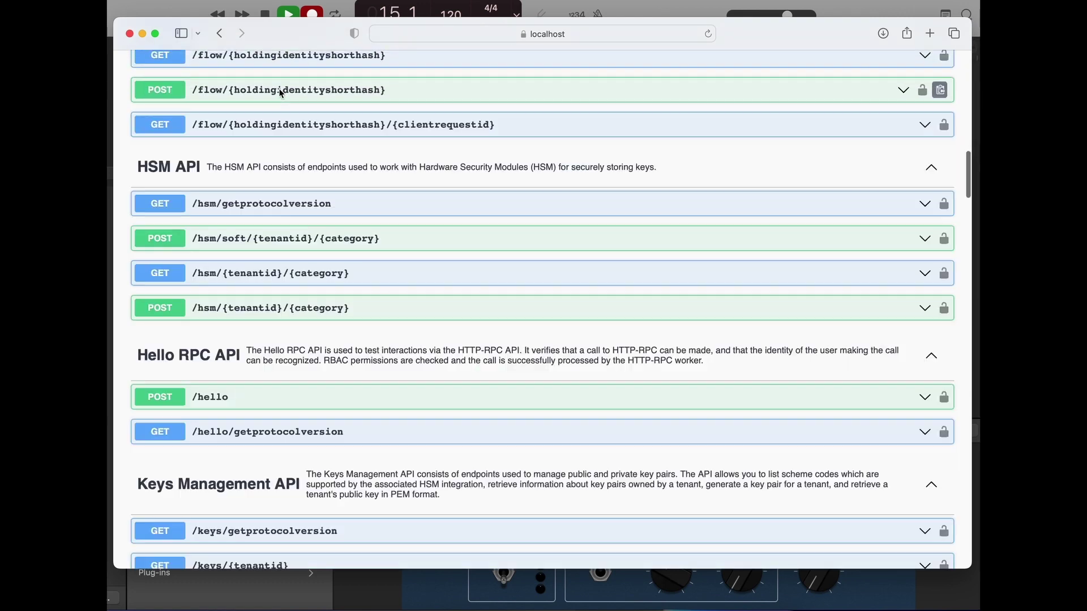
pyautogui.click(299, 127)
pyautogui.scroll(-2, 285, 374)
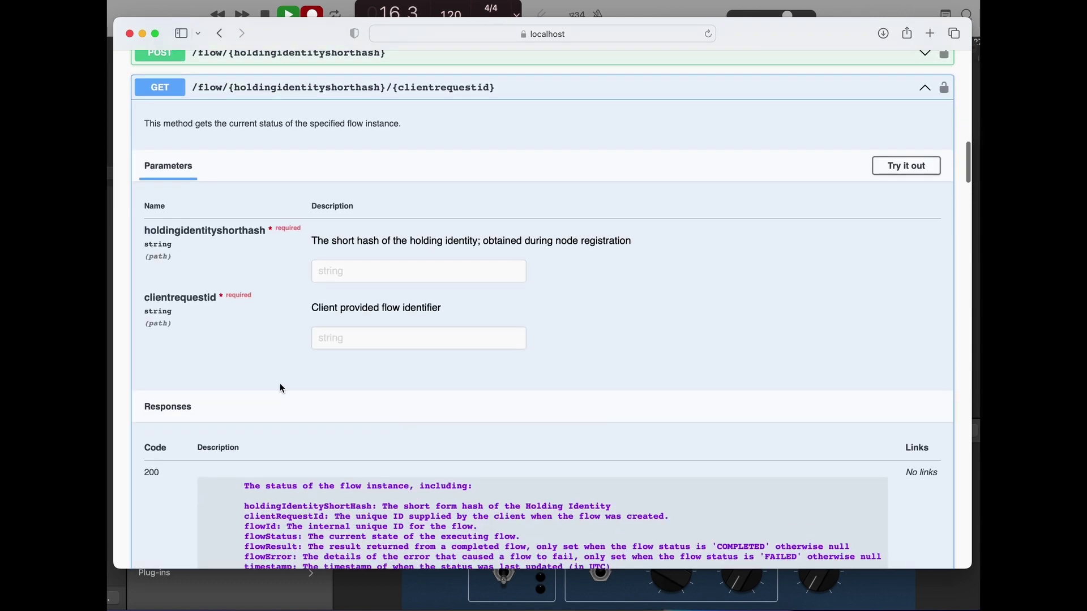
pyautogui.click(903, 143)
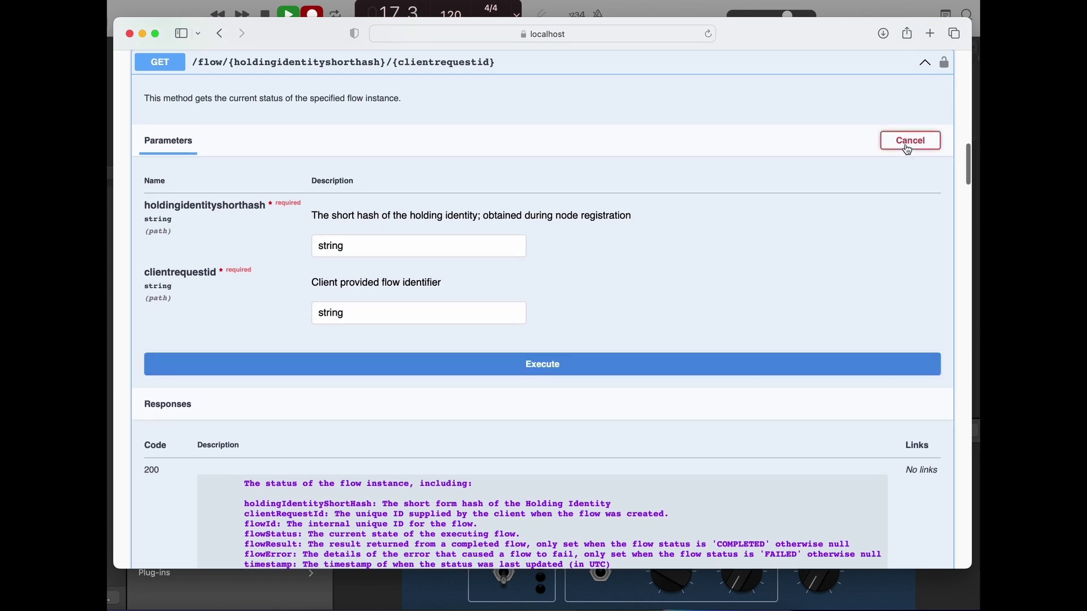
pyautogui.click(348, 246)
pyautogui.doubleClick(347, 246)
pyautogui.write('8CCA3887A0B2')
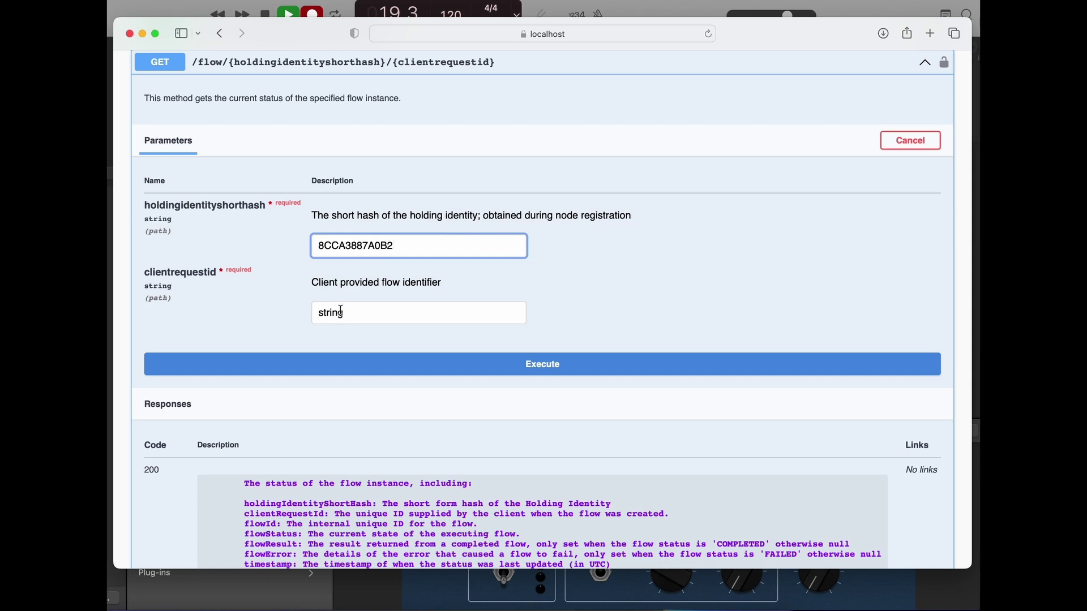
pyautogui.scroll(4, 254, 213)
pyautogui.click(287, 164)
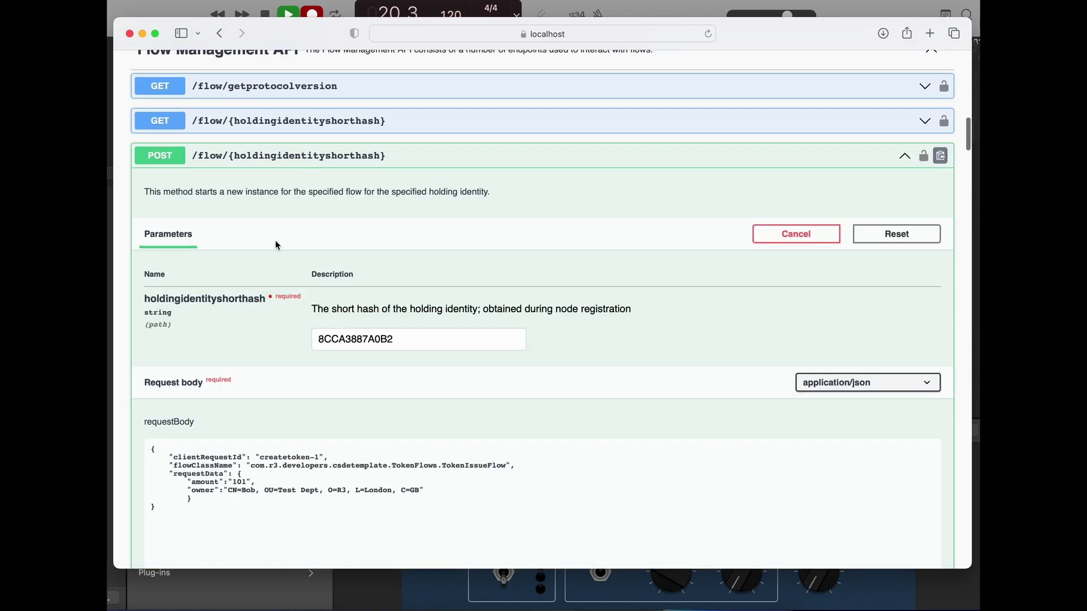
pyautogui.scroll(-3, 287, 255)
pyautogui.moveTo(257, 340); pyautogui.dragTo(320, 340)
pyautogui.press('super+c')
pyautogui.scroll(1, 289, 141)
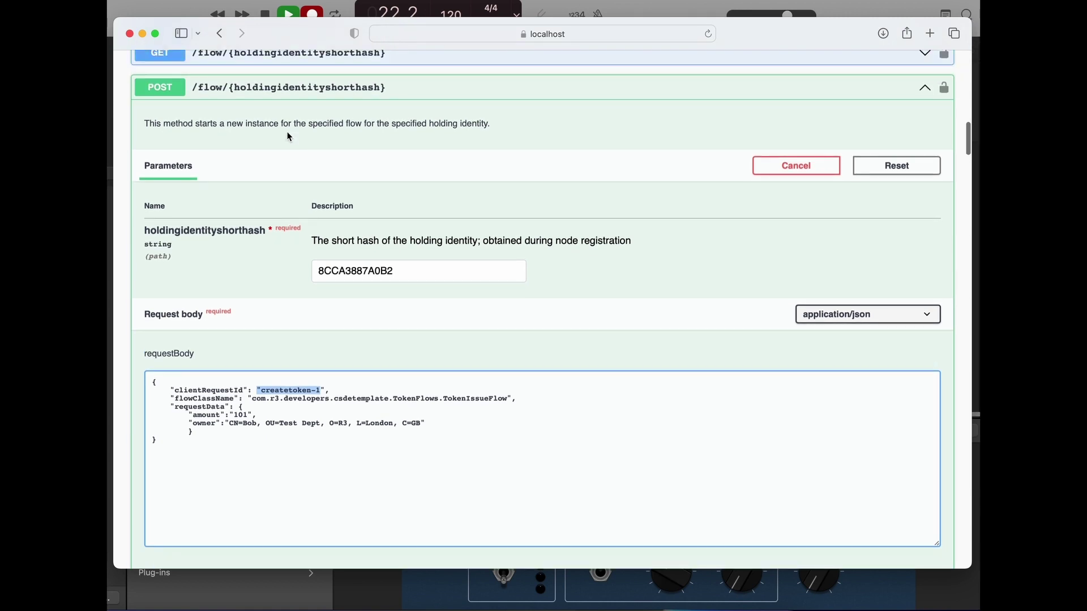
pyautogui.click(292, 93)
# Paste createtoken-1 as the request id, execute, and highlight the COMPLETED flow status
pyautogui.click(312, 372)
pyautogui.doubleClick(347, 371)
pyautogui.press('super+v')
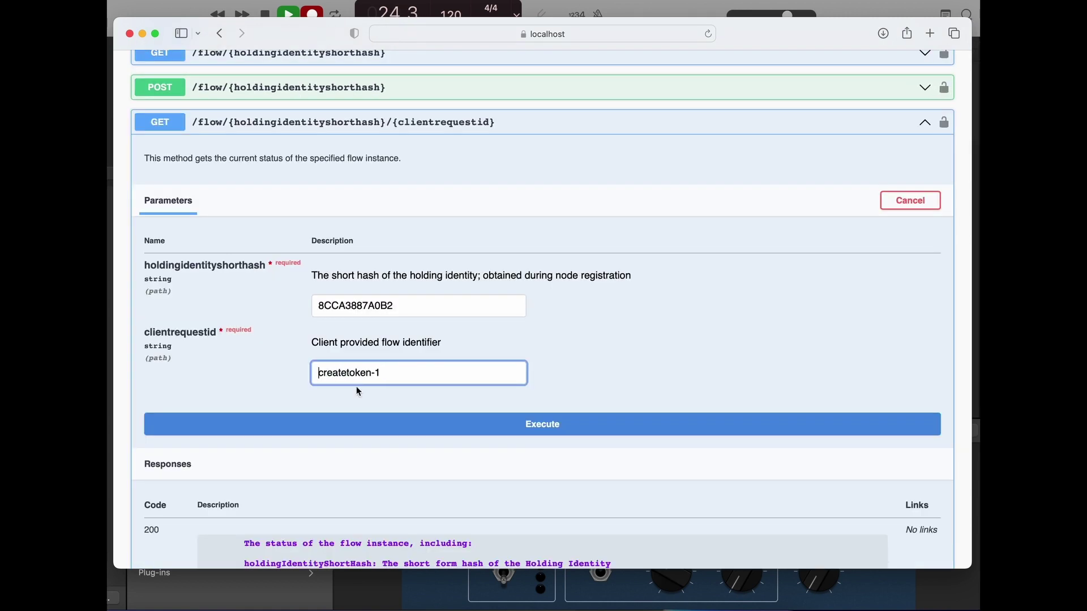
pyautogui.click(364, 425)
pyautogui.scroll(-3, 353, 480)
pyautogui.scroll(-3, 353, 480)
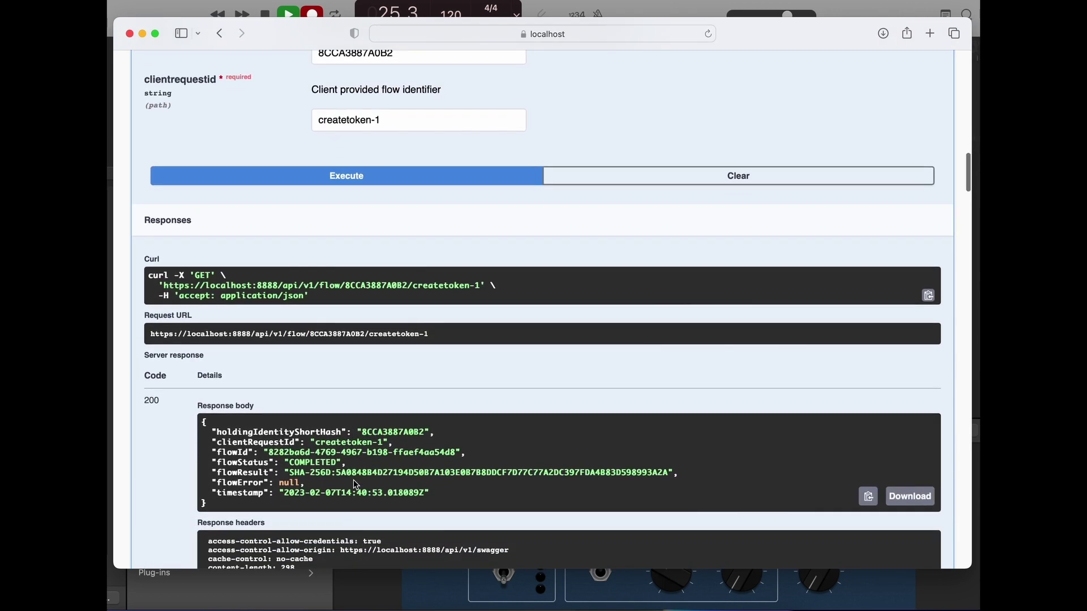
pyautogui.doubleClick(319, 460)
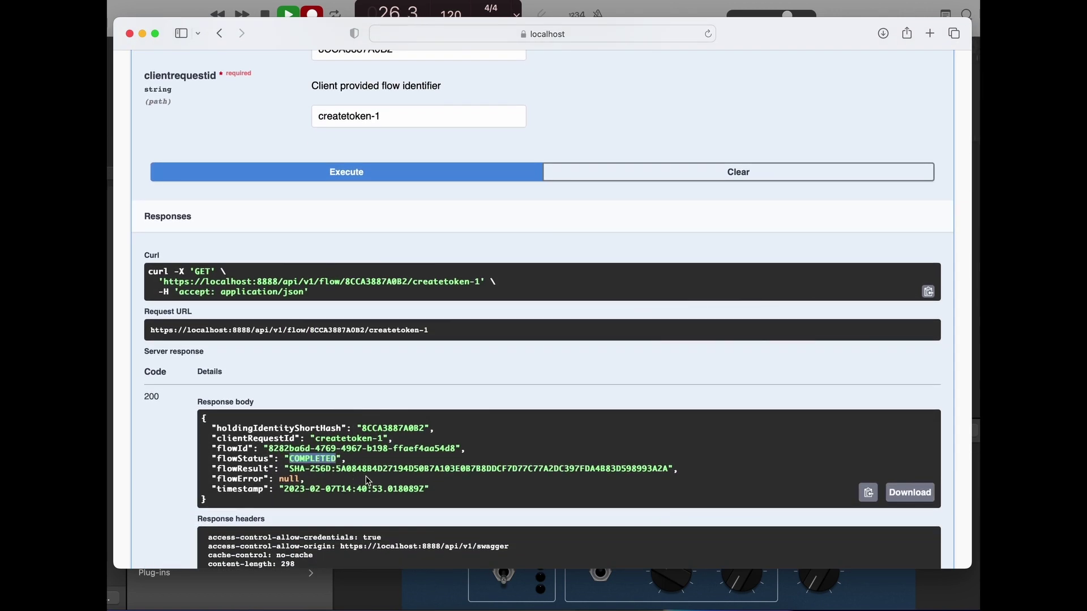
pyautogui.click(429, 232)
pyautogui.scroll(1, 429, 231)
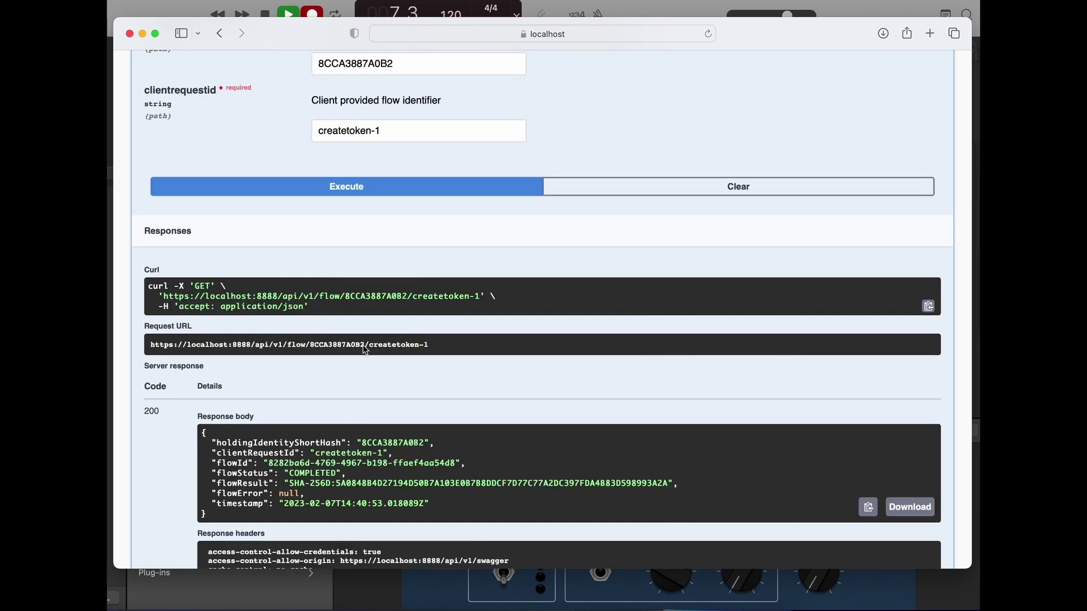
pyautogui.scroll(5, 363, 213)
pyautogui.scroll(2, 340, 187)
# Collapse the flow-status endpoint and re-expand the POST /flow start-flow form
pyautogui.click(311, 163)
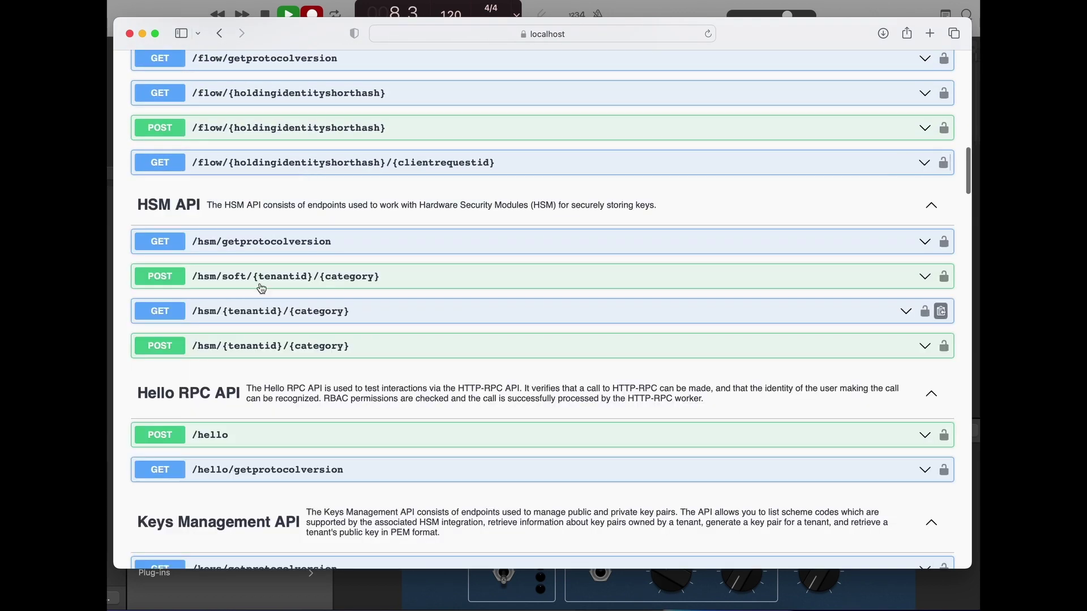
pyautogui.click(237, 137)
pyautogui.scroll(-1, 320, 367)
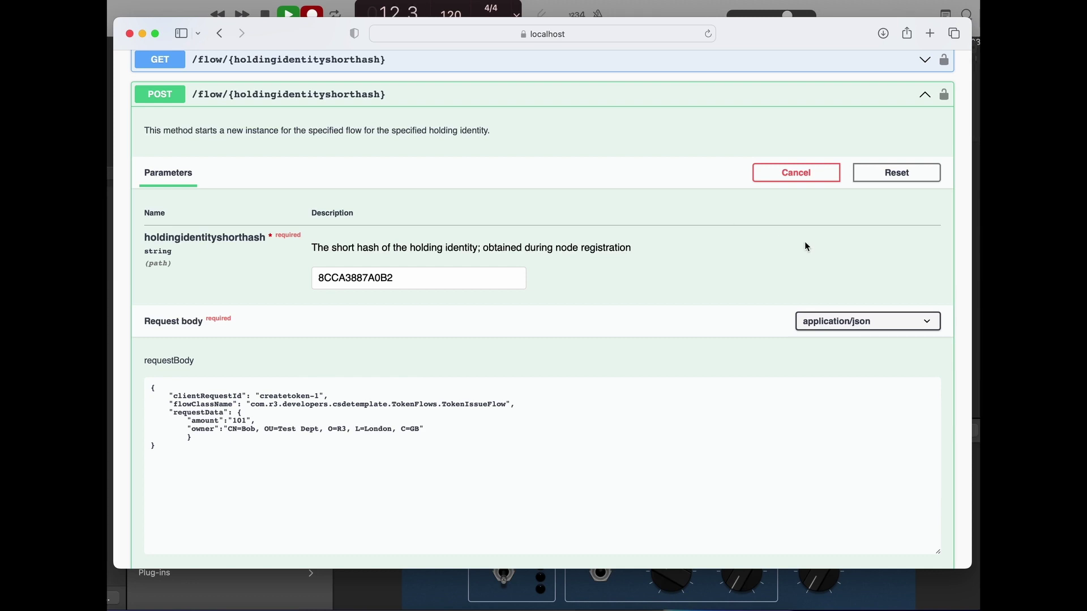
pyautogui.scroll(-1, 459, 359)
pyautogui.scroll(1, 458, 358)
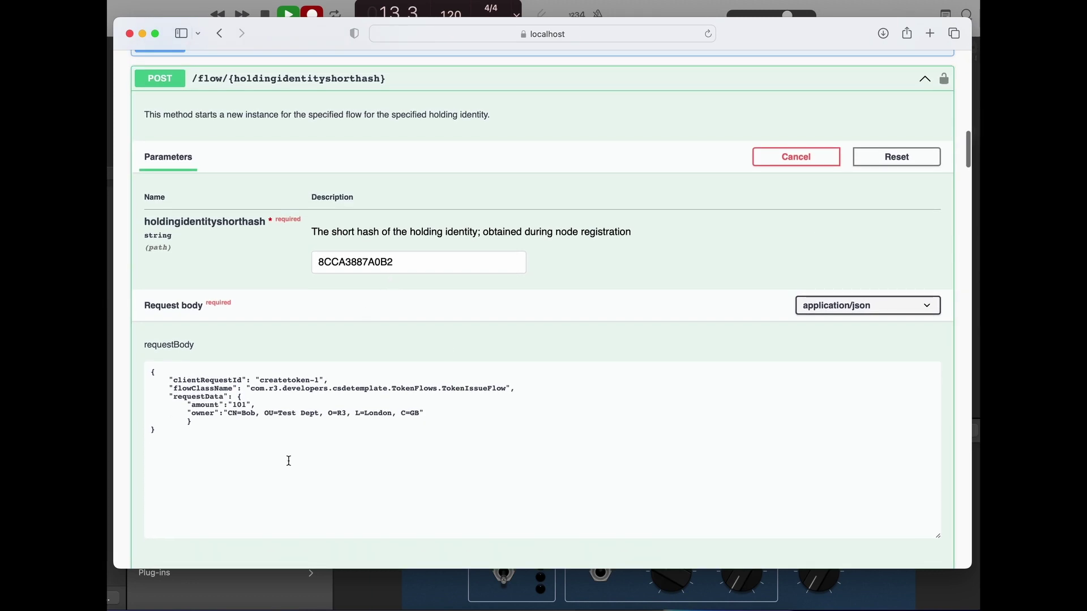
# Copy ListTokenFlow's sample request body from IntelliJ and select the existing Swagger body to replace it
pyautogui.press('super+Tab')
pyautogui.press('super+Tab')
pyautogui.press('super+Tab')
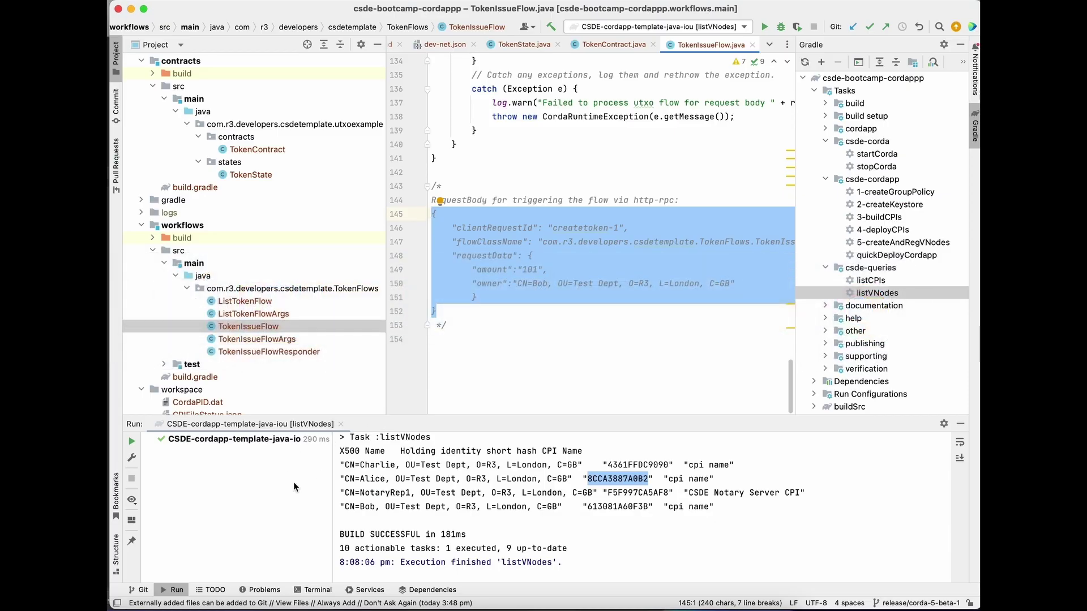
pyautogui.scroll(-3, 238, 365)
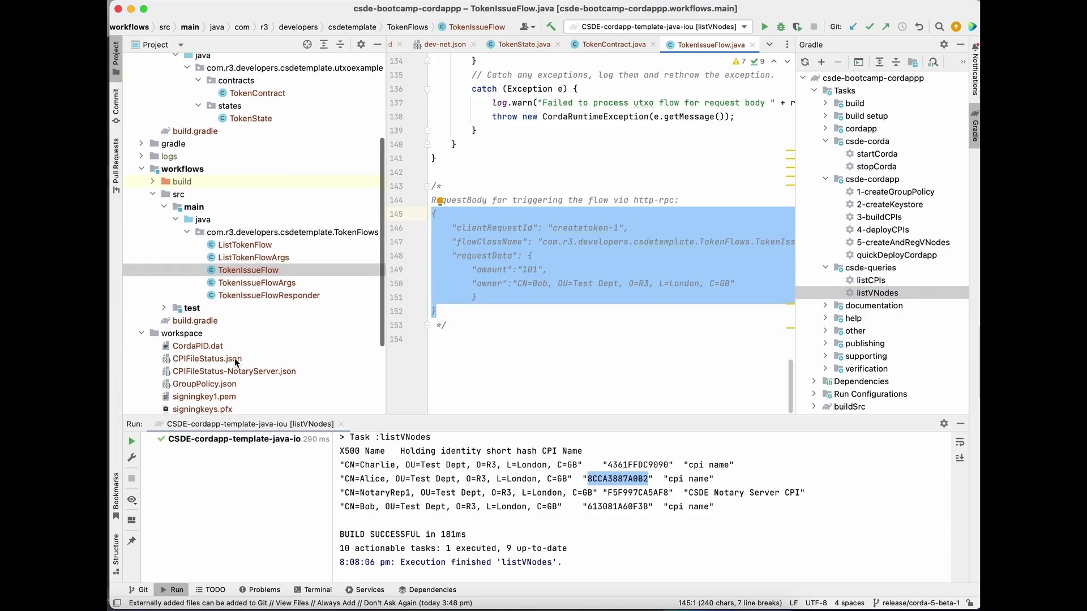
pyautogui.doubleClick(245, 246)
pyautogui.scroll(-3, 595, 255)
pyautogui.scroll(-10, 510, 264)
pyautogui.moveTo(429, 268); pyautogui.dragTo(441, 323)
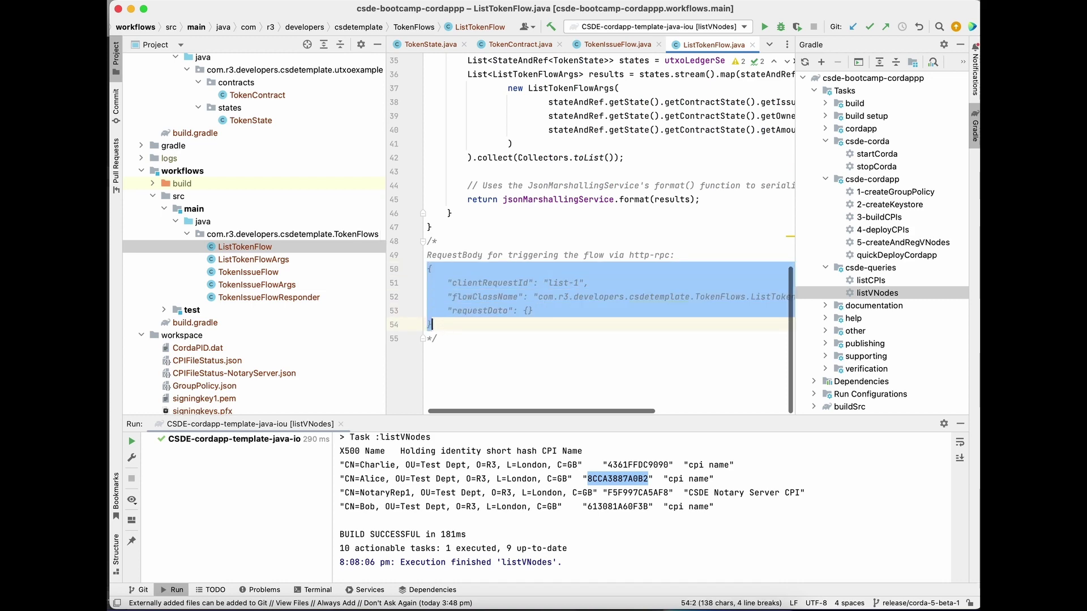
pyautogui.press('super+Tab')
pyautogui.moveTo(221, 462); pyautogui.dragTo(141, 377)
# Paste the ListTokenFlow body and review the class name, hash 8CCA3887A0B2 and request id list-1
pyautogui.write('{     "clientRequestId": "list-1",     "flowClassName": "com.r3.developers.csdetemplate.TokenFlows.ListTokenFlow",     "requestData": {} }')
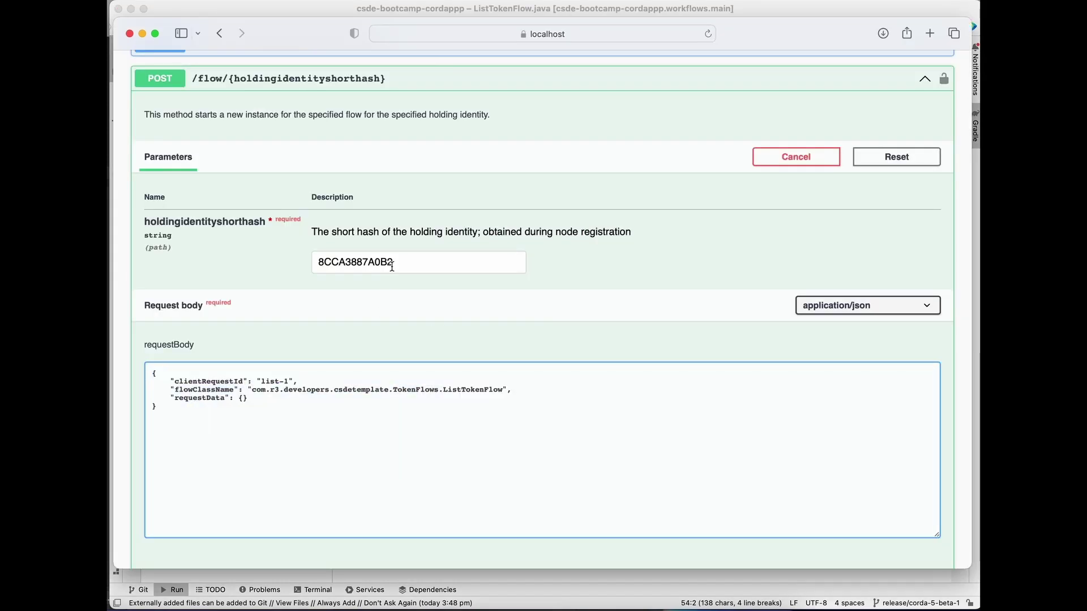
pyautogui.doubleClick(462, 390)
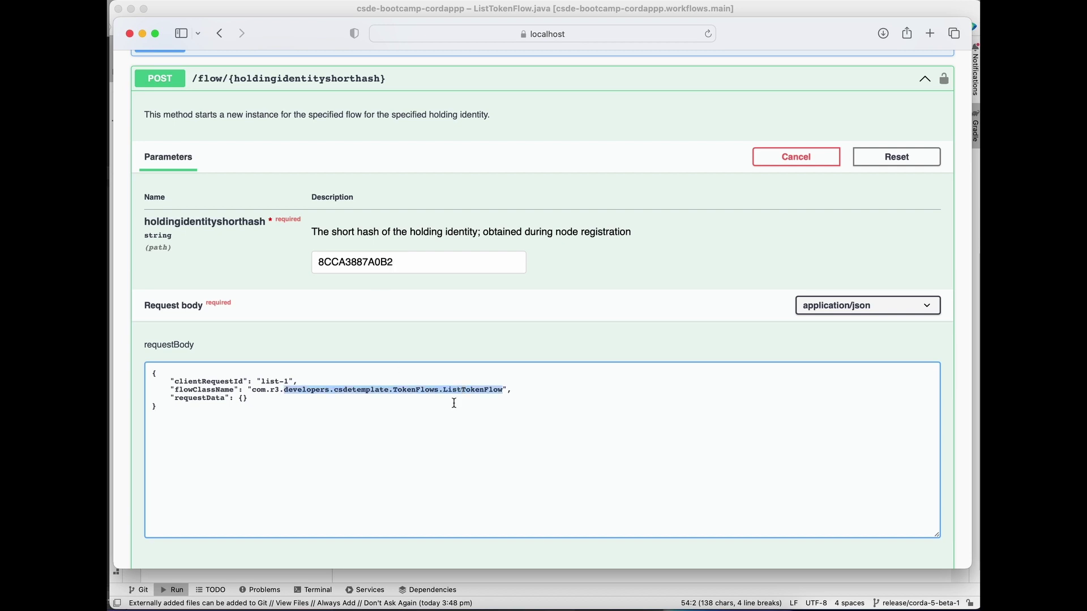
pyautogui.click(454, 409)
pyautogui.moveTo(400, 266); pyautogui.dragTo(275, 266)
pyautogui.click(272, 276)
pyautogui.moveTo(260, 381); pyautogui.dragTo(286, 380)
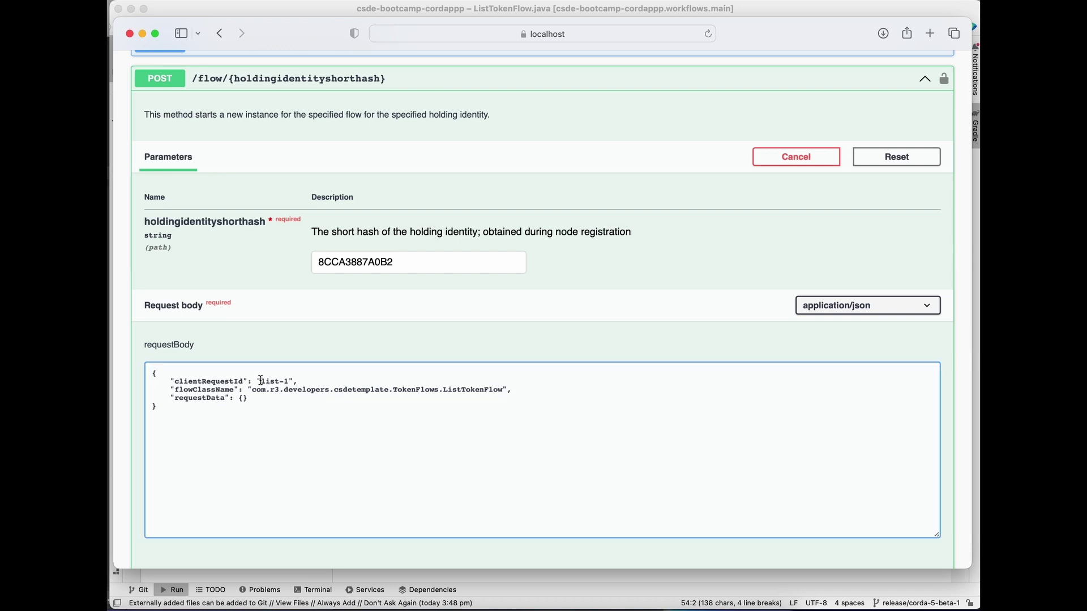
pyautogui.click(288, 411)
pyautogui.scroll(-3, 628, 282)
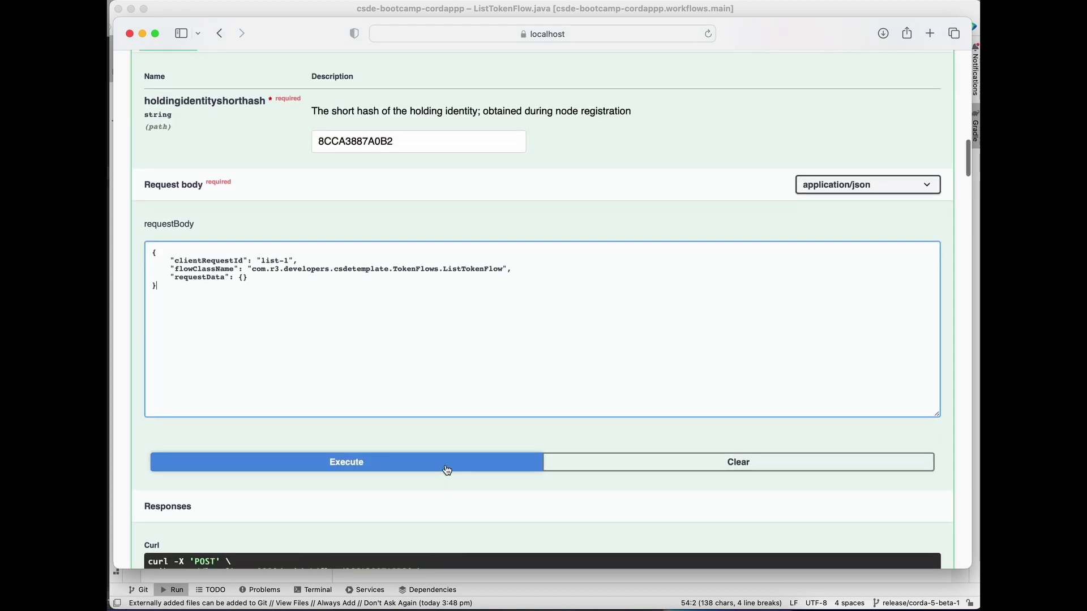
pyautogui.scroll(-5, 373, 517)
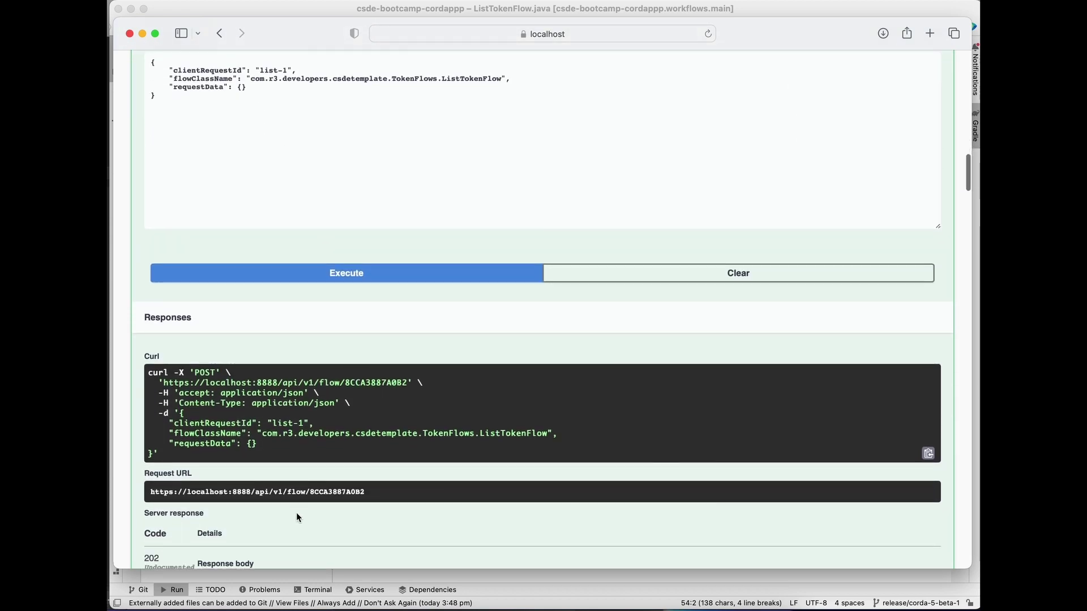
pyautogui.scroll(-4, 298, 518)
# Confirm the 202 response reports flowStatus START_REQUESTED
pyautogui.doubleClick(319, 445)
pyautogui.scroll(2, 408, 417)
pyautogui.scroll(6, 408, 417)
pyautogui.scroll(2, 409, 417)
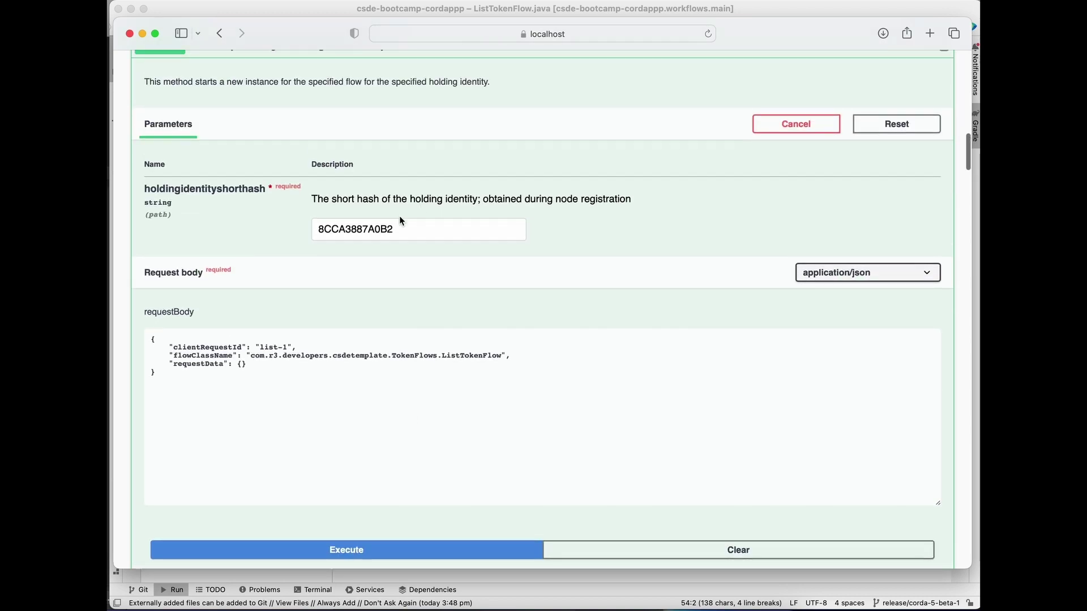
# Copy Alice's hash and the list-1 id, then move to the flow-status lookup endpoint
pyautogui.moveTo(393, 227); pyautogui.dragTo(291, 228)
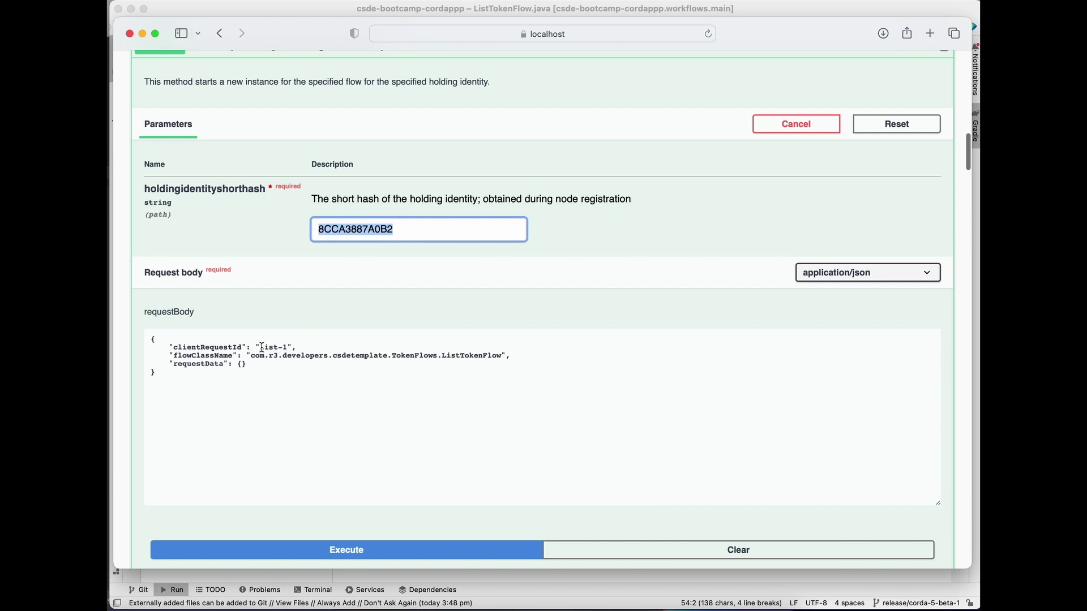
pyautogui.moveTo(260, 347); pyautogui.dragTo(289, 348)
pyautogui.scroll(2, 288, 349)
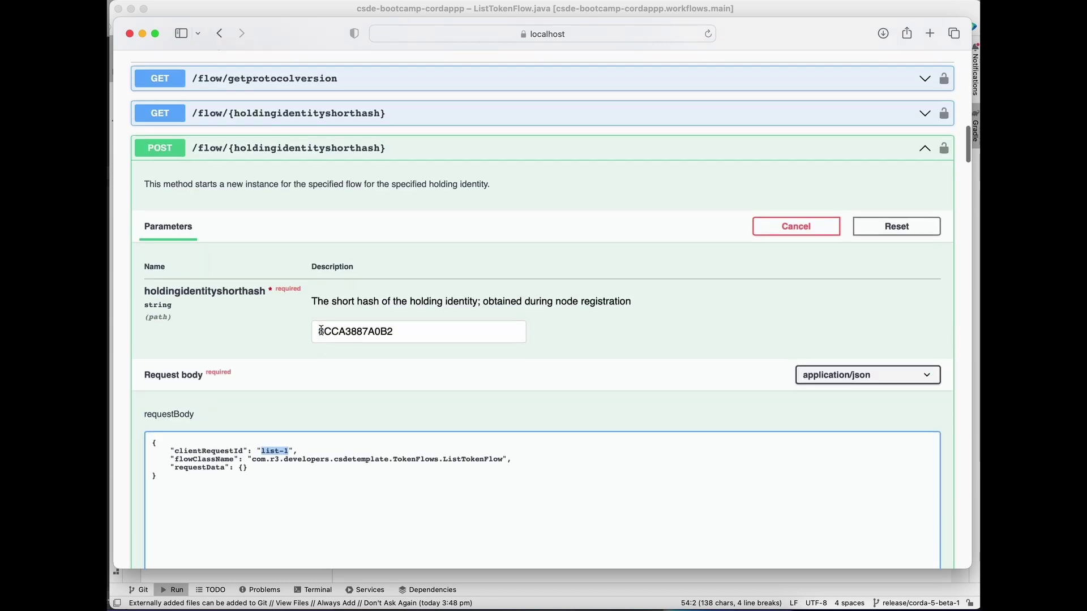
pyautogui.click(287, 158)
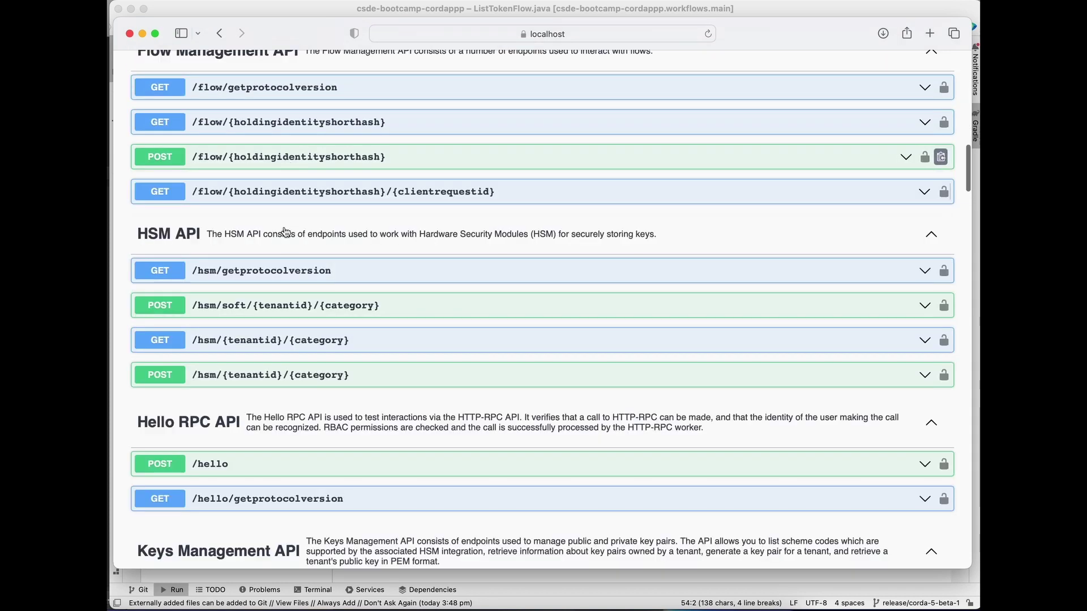
pyautogui.click(286, 195)
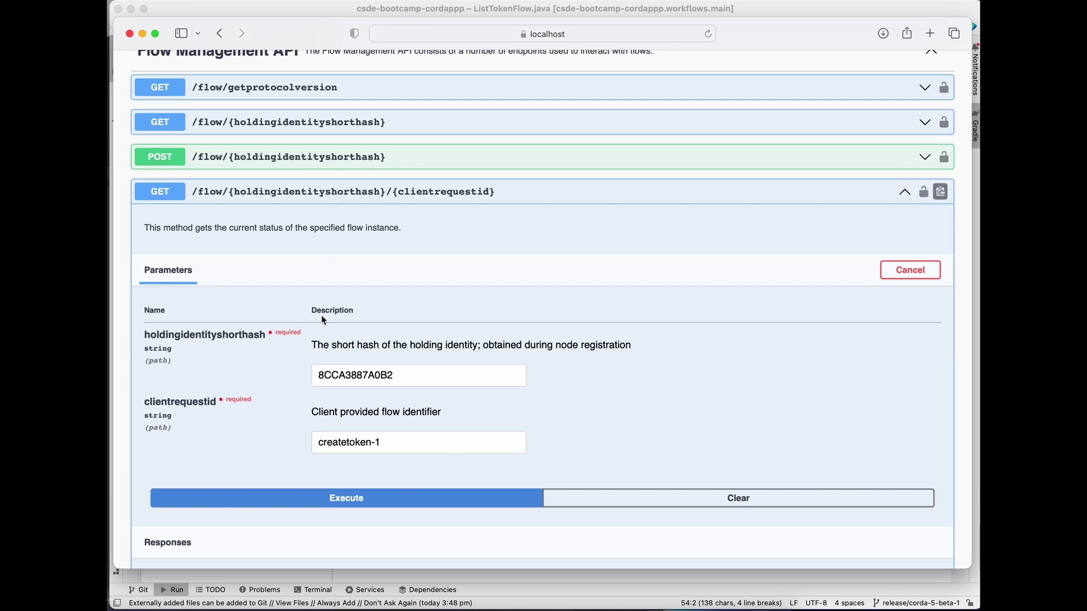
# Fetch list-1 status for 8CCA3887A0B2 showing the 101-amount token, then return to IntelliJ
pyautogui.moveTo(382, 443); pyautogui.dragTo(242, 450)
pyautogui.write('list')
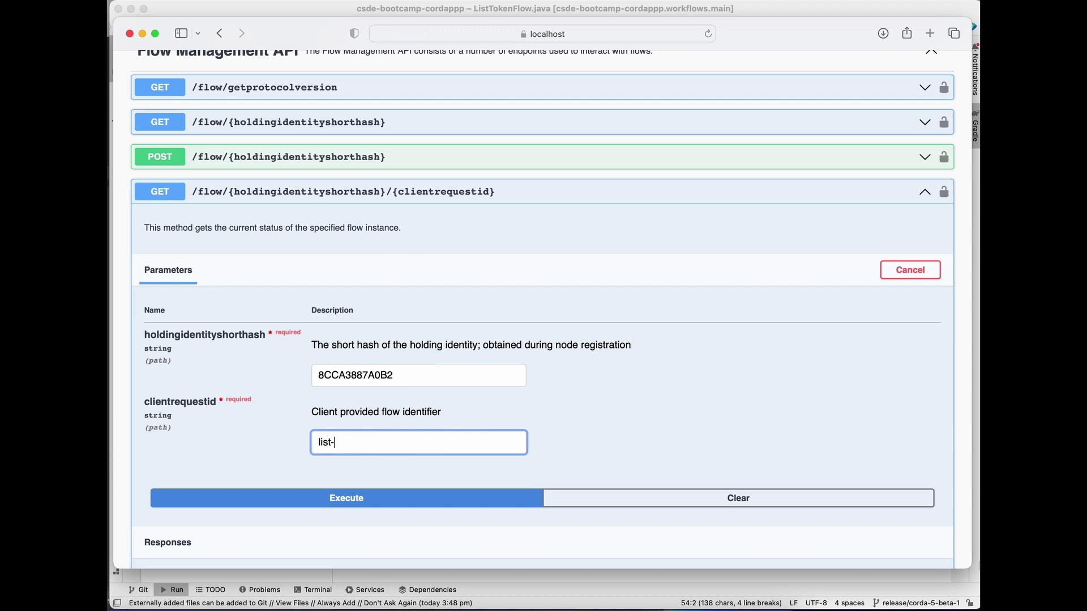
pyautogui.click(292, 430)
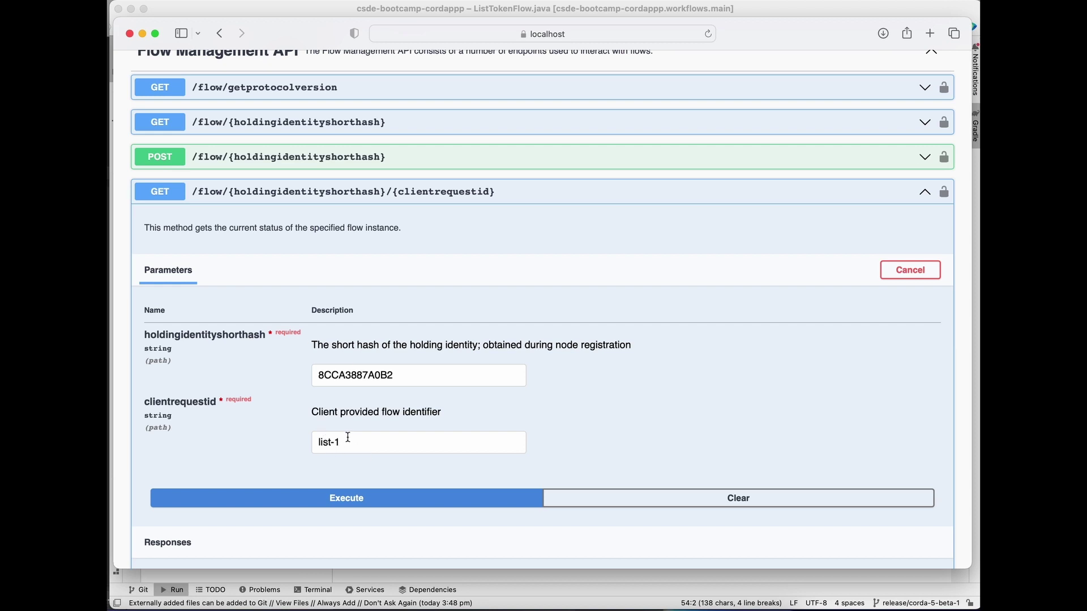
pyautogui.scroll(-10, 387, 451)
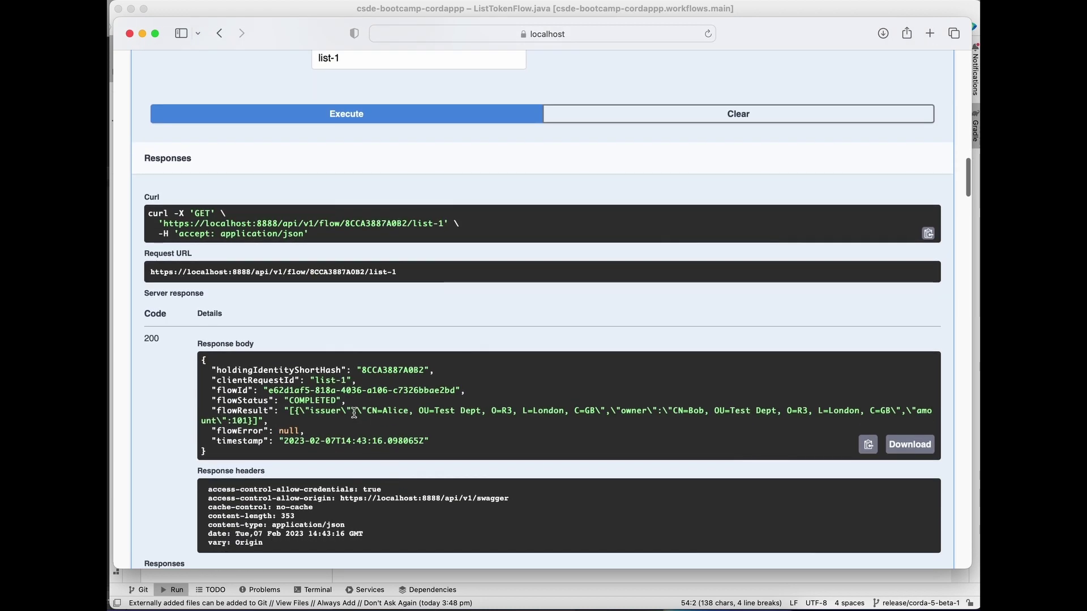
pyautogui.tripleClick(357, 416)
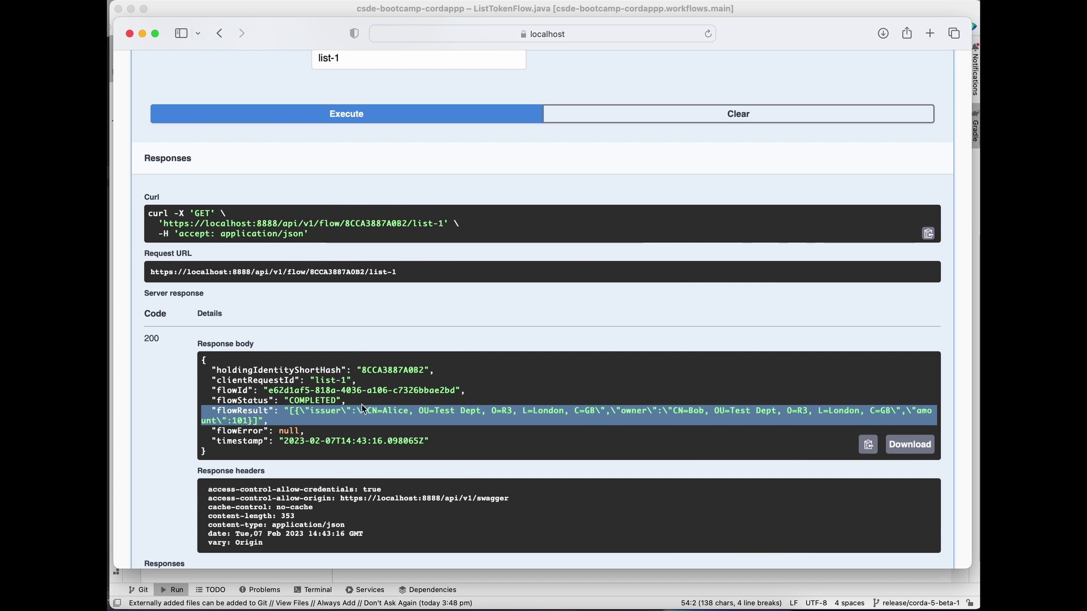
pyautogui.scroll(10, 361, 404)
pyautogui.scroll(1, 324, 244)
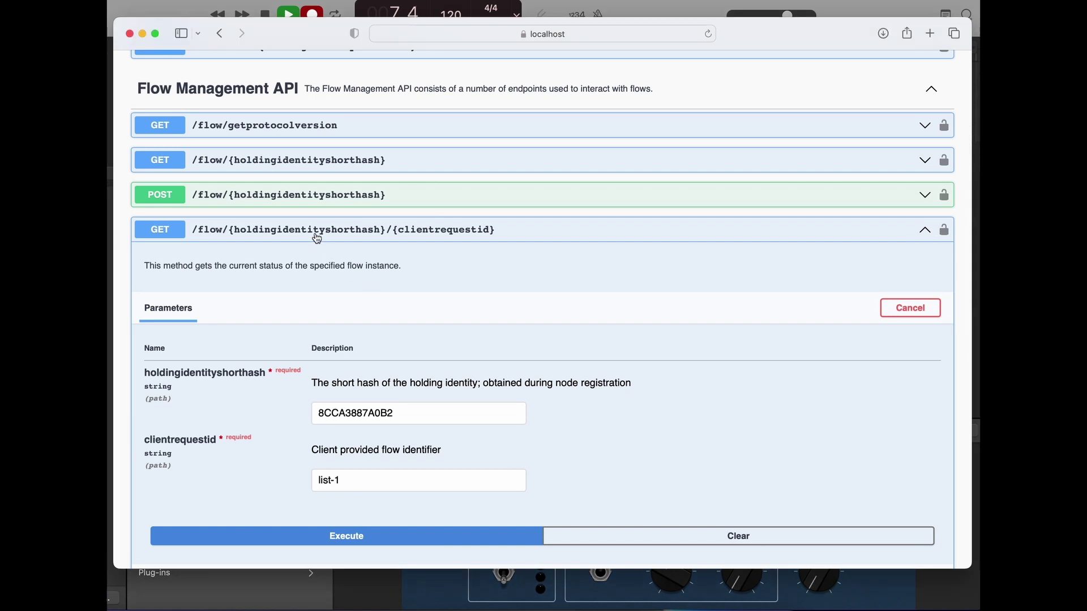
pyautogui.moveTo(340, 229)
pyautogui.click(294, 238)
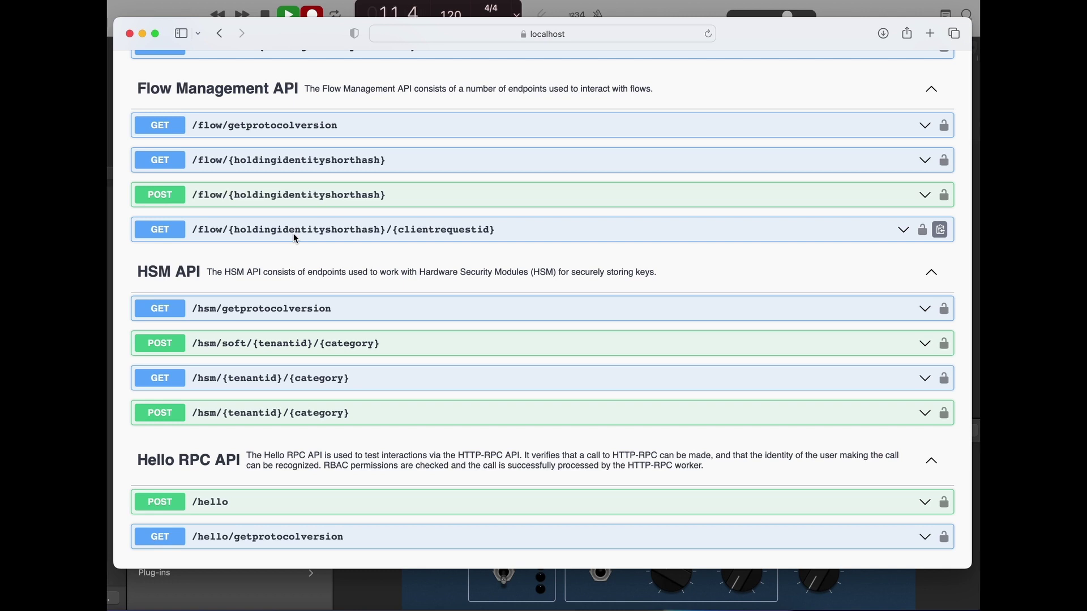
pyautogui.click(589, 605)
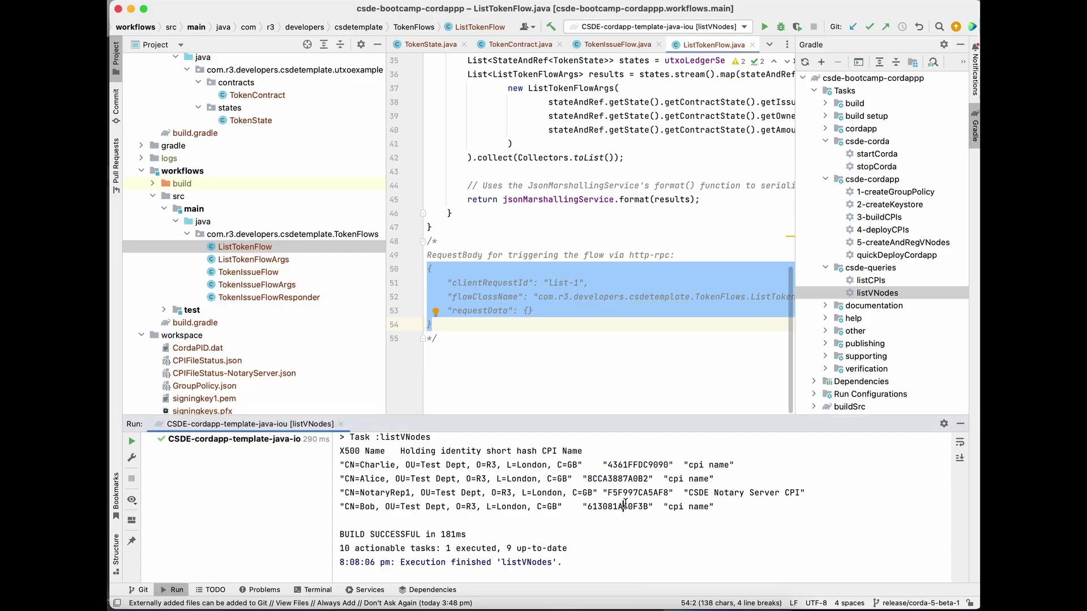
# Start ListTokenFlow under Bob's hash 613081A60F3B; response reports START_REQUESTED
pyautogui.doubleClick(626, 506)
pyautogui.press('super+c')
pyautogui.press('super+Tab')
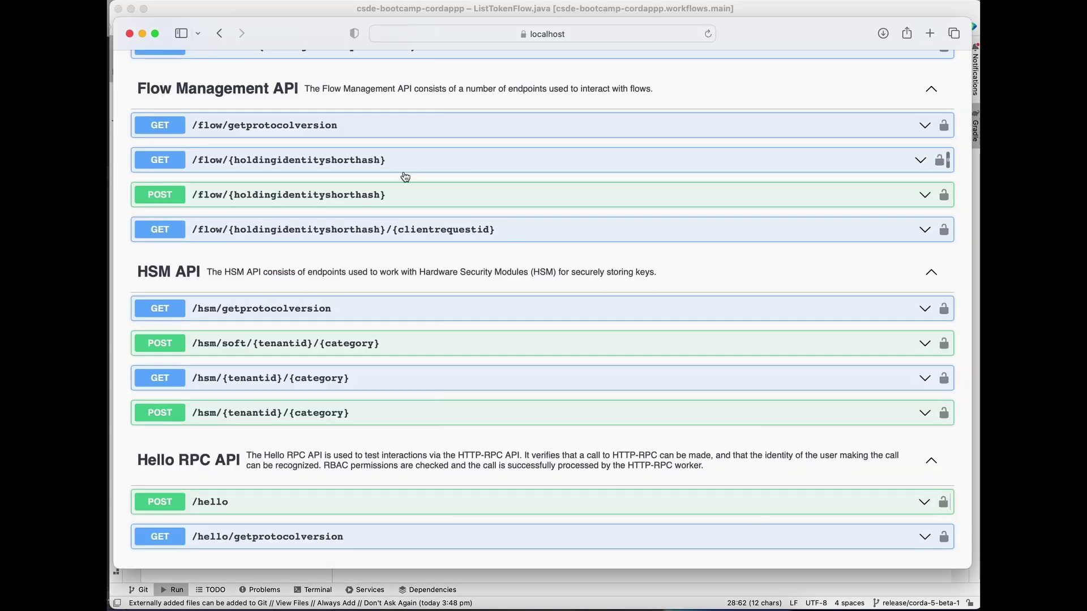
pyautogui.click(213, 194)
pyautogui.scroll(-2, 284, 334)
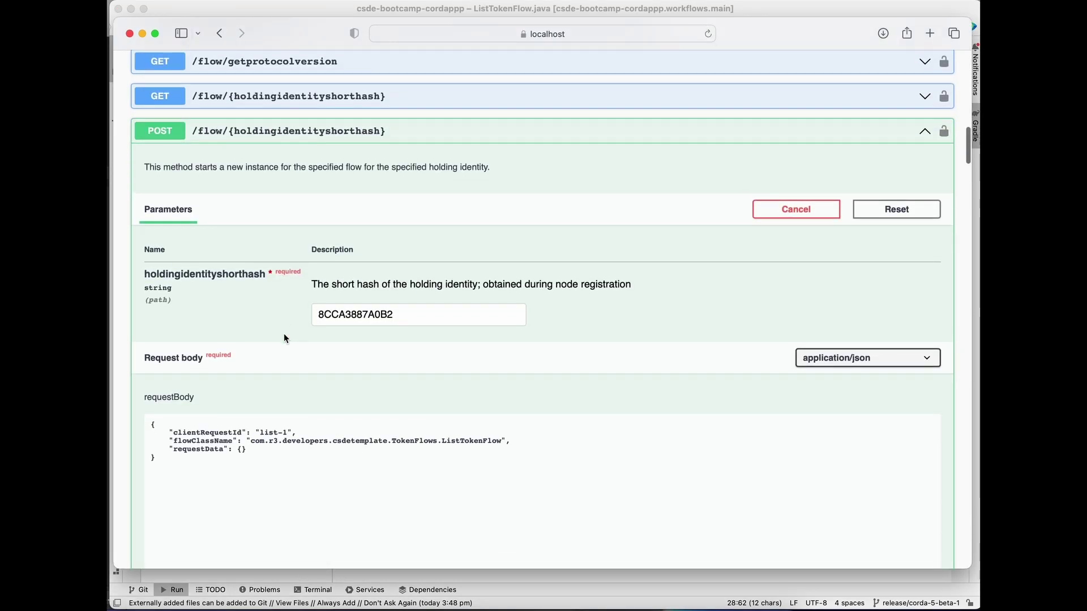
pyautogui.doubleClick(468, 314)
pyautogui.press('super+v')
pyautogui.click(213, 476)
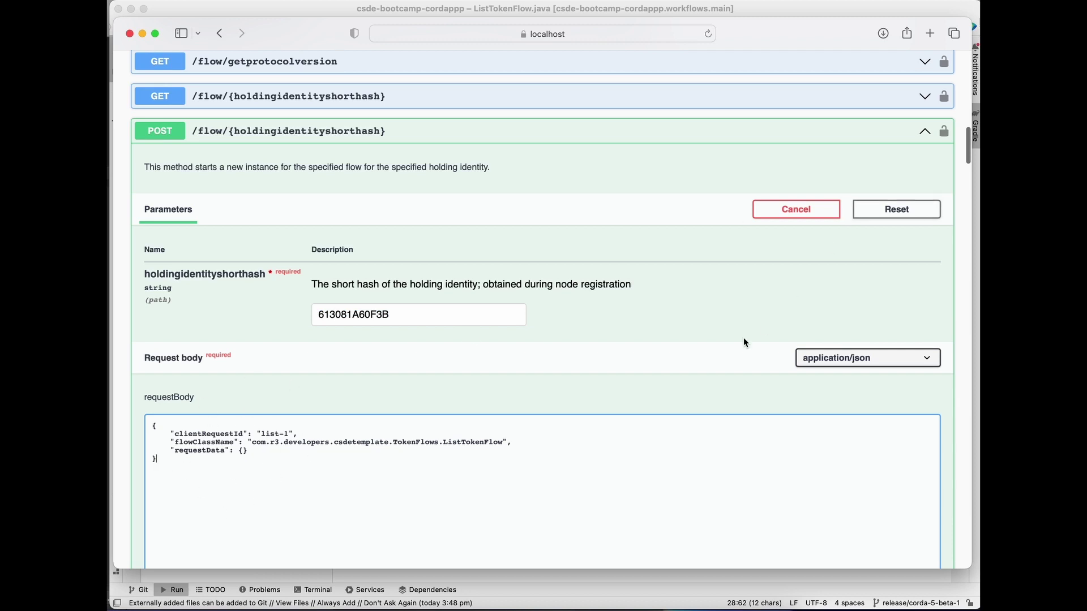
pyautogui.scroll(-5, 743, 337)
pyautogui.click(468, 415)
pyautogui.scroll(-5, 346, 476)
pyautogui.scroll(-3, 302, 476)
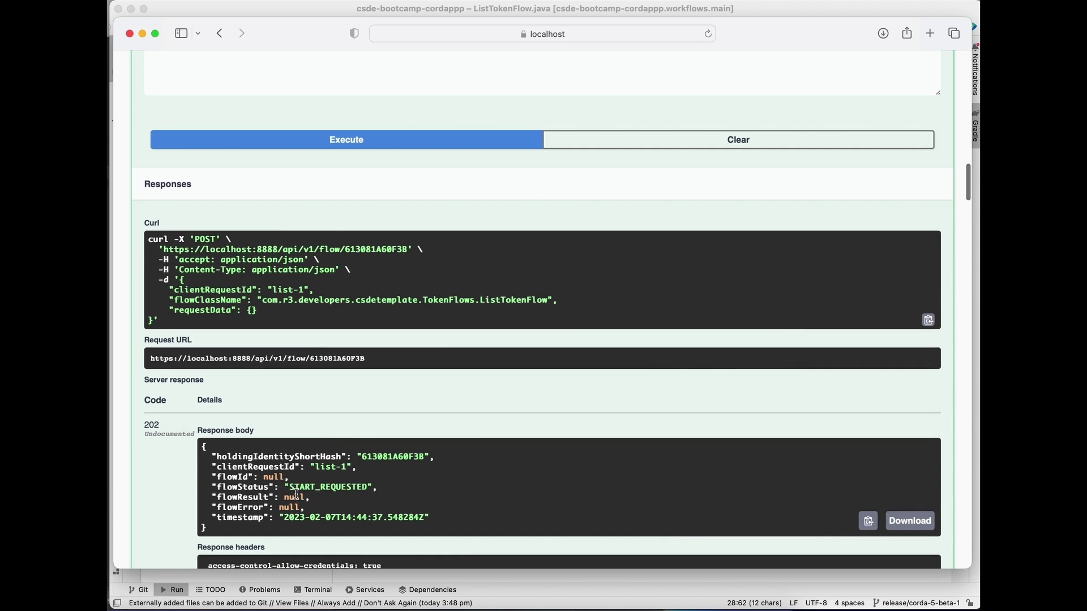
pyautogui.doubleClick(332, 486)
pyautogui.scroll(-1, 366, 479)
pyautogui.scroll(-5, 389, 501)
pyautogui.scroll(-5, 388, 501)
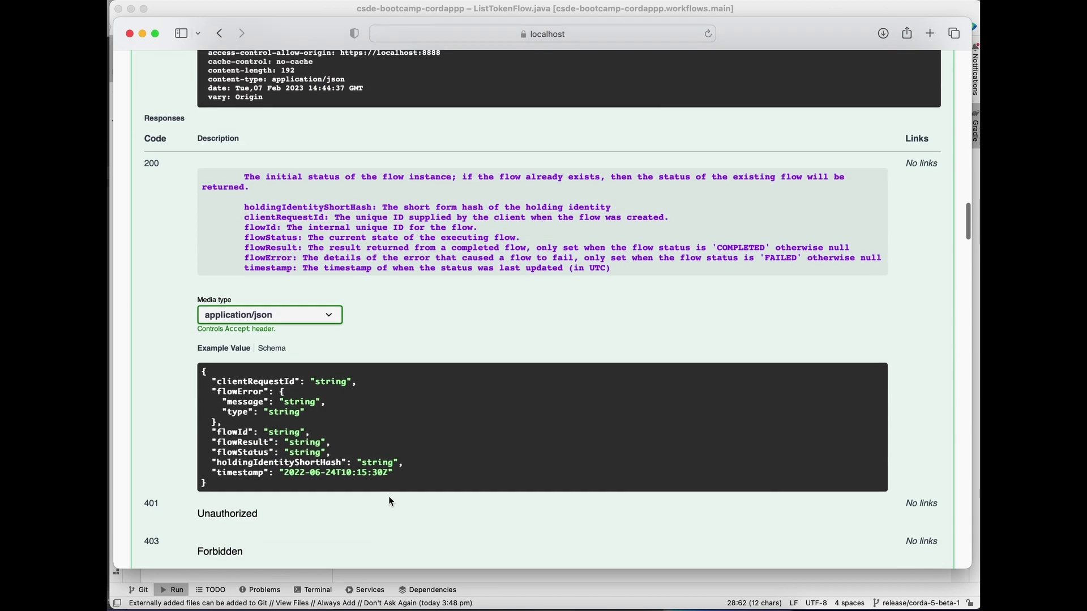
pyautogui.scroll(-6, 388, 498)
# Fetch list-1 status for 613081A60F3B, returning COMPLETED with Bob's 101-amount token from Alice
pyautogui.click(356, 317)
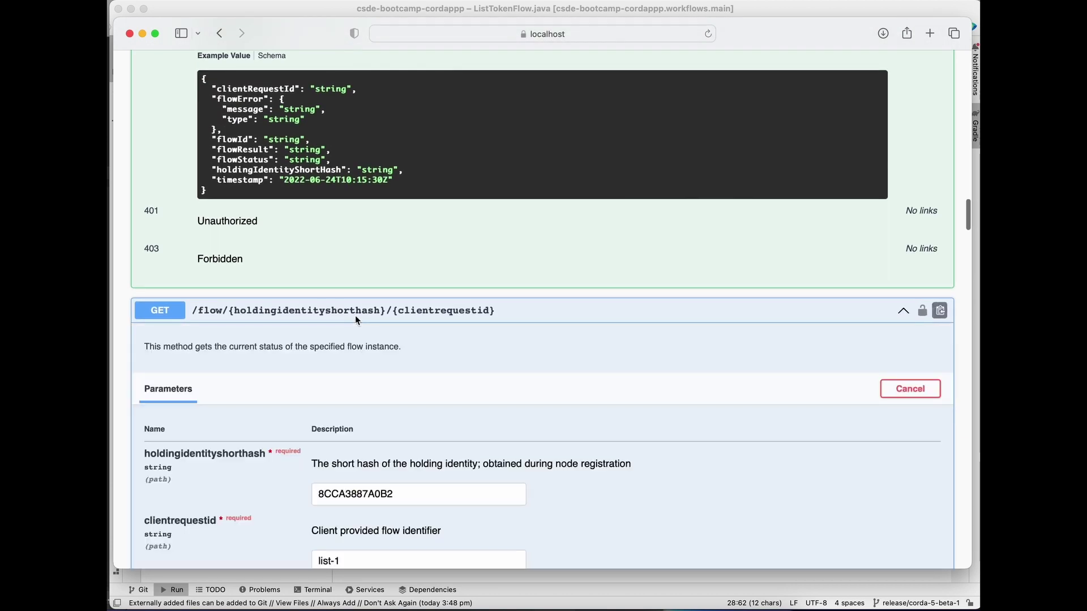
pyautogui.scroll(-2, 337, 479)
pyautogui.scroll(-2, 338, 480)
pyautogui.doubleClick(410, 323)
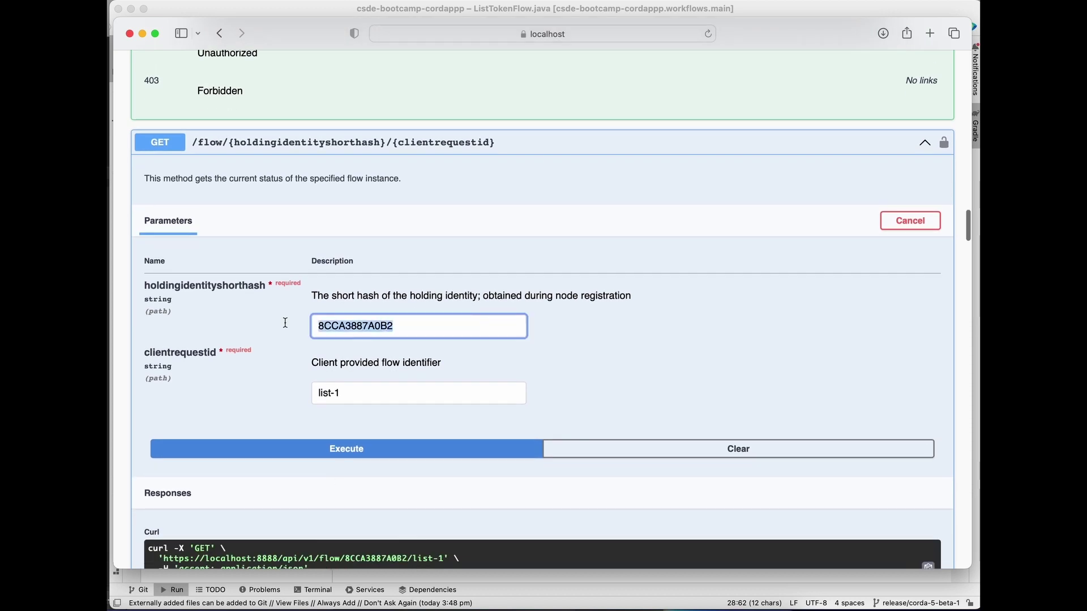
pyautogui.press('super+v')
pyautogui.click(341, 449)
pyautogui.scroll(-1, 331, 475)
pyautogui.scroll(-2, 327, 509)
pyautogui.scroll(-1, 321, 427)
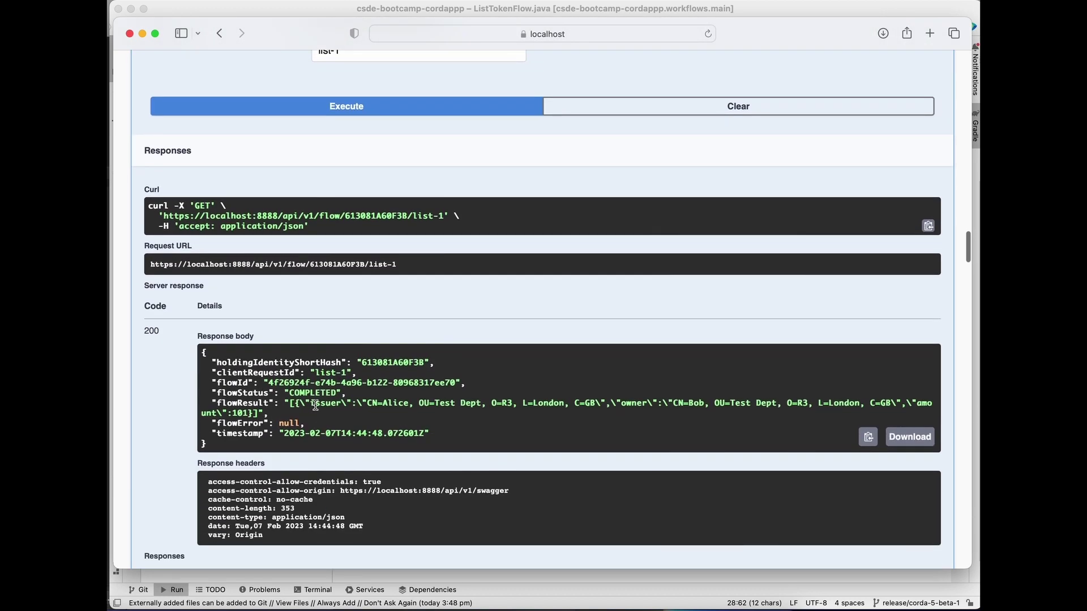
pyautogui.tripleClick(316, 405)
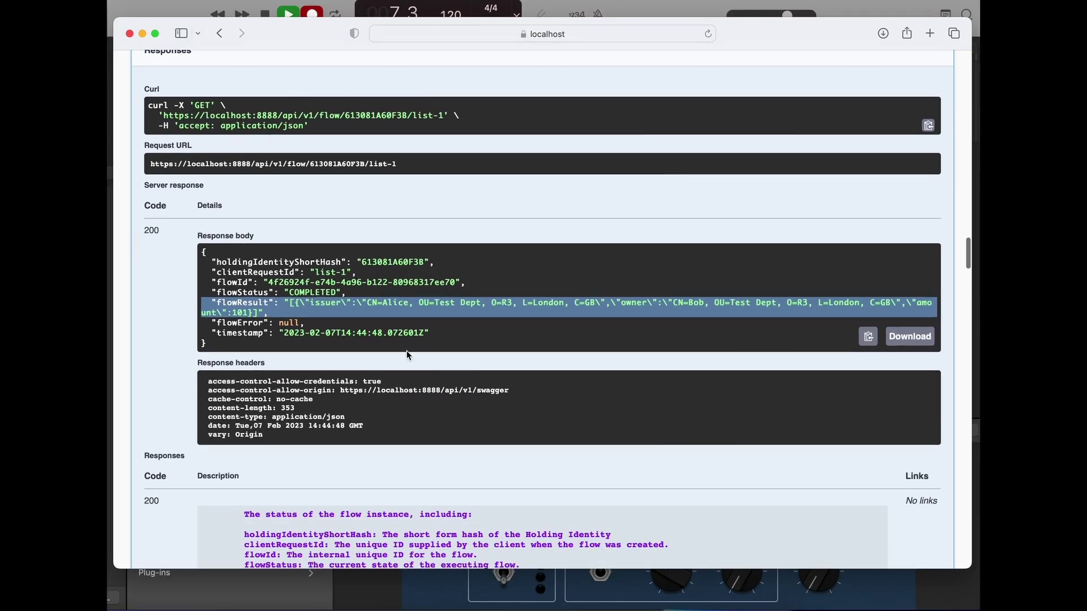
pyautogui.scroll(5, 404, 351)
pyautogui.scroll(1, 244, 118)
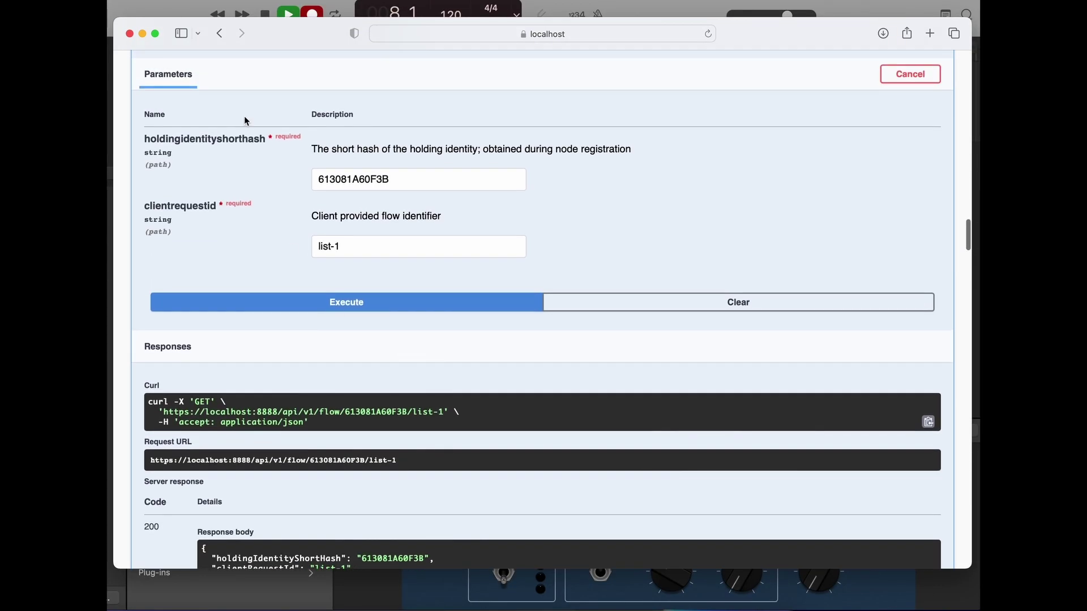
pyautogui.scroll(3, 244, 117)
# Copy Charlie's hash 4361FFDC9090 from IntelliJ and start ListTokenFlow with it; START_REQUESTED
pyautogui.click(218, 130)
pyautogui.press('super+Tab')
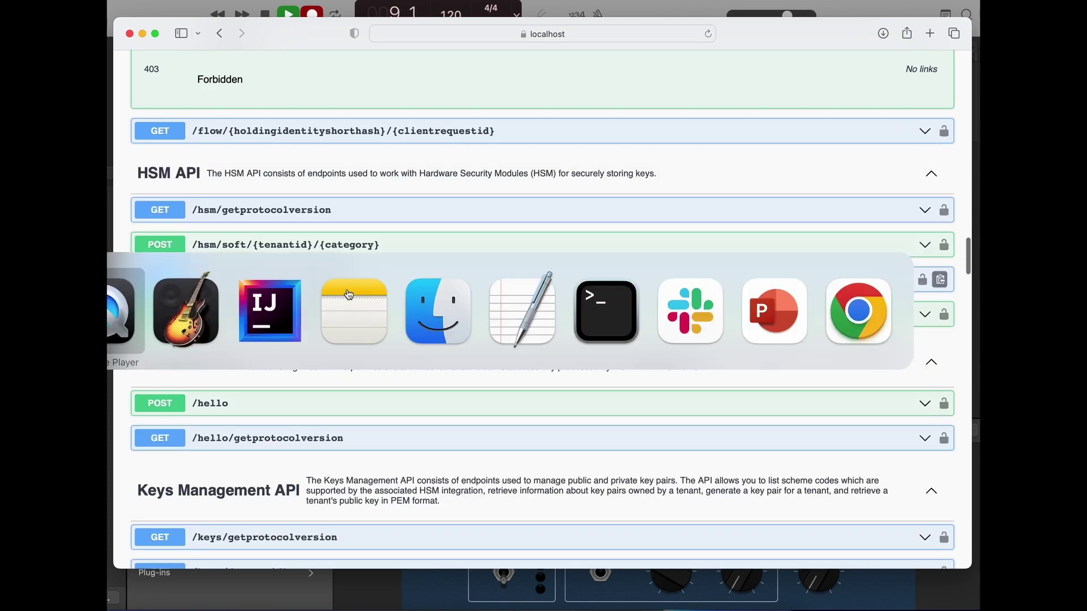
pyautogui.press('super+Tab')
pyautogui.press('super+Tab')
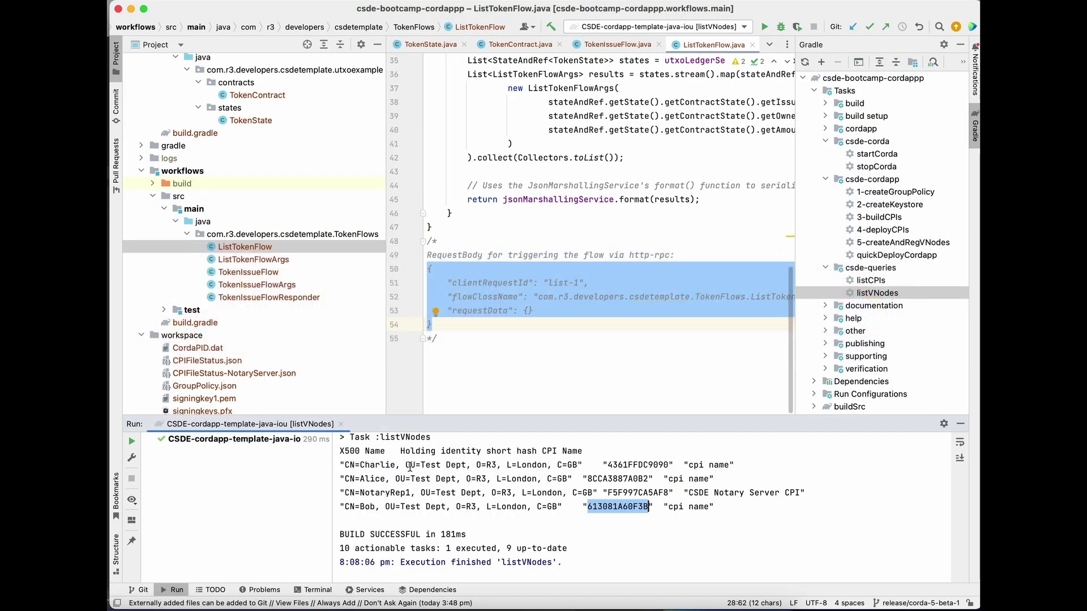
pyautogui.doubleClick(634, 466)
pyautogui.press('super+c')
pyautogui.press('super+Tab')
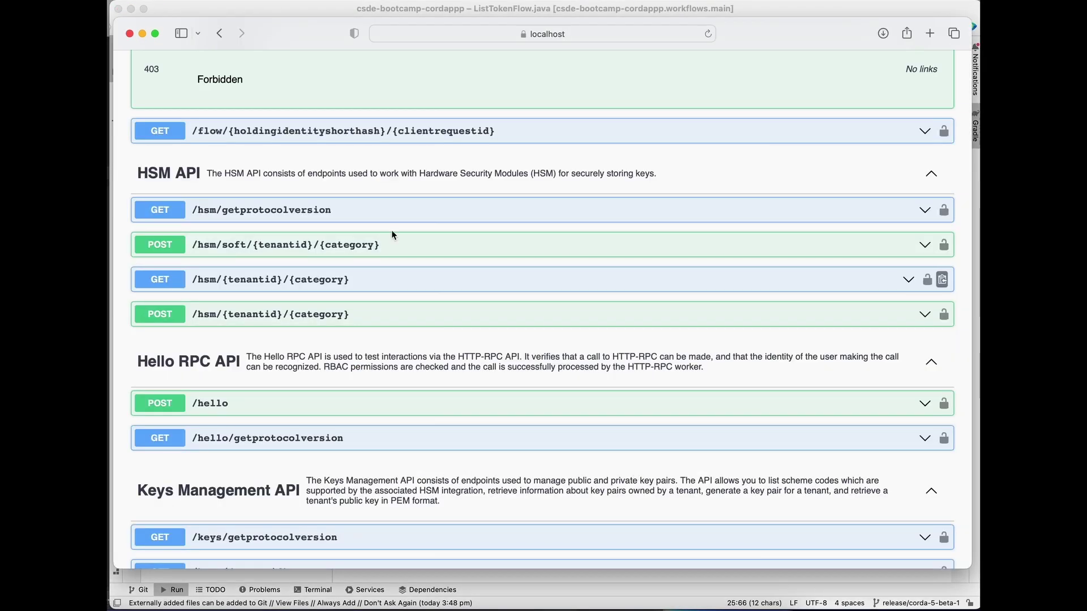
pyautogui.scroll(3, 262, 195)
pyautogui.scroll(3, 261, 196)
pyautogui.scroll(3, 270, 191)
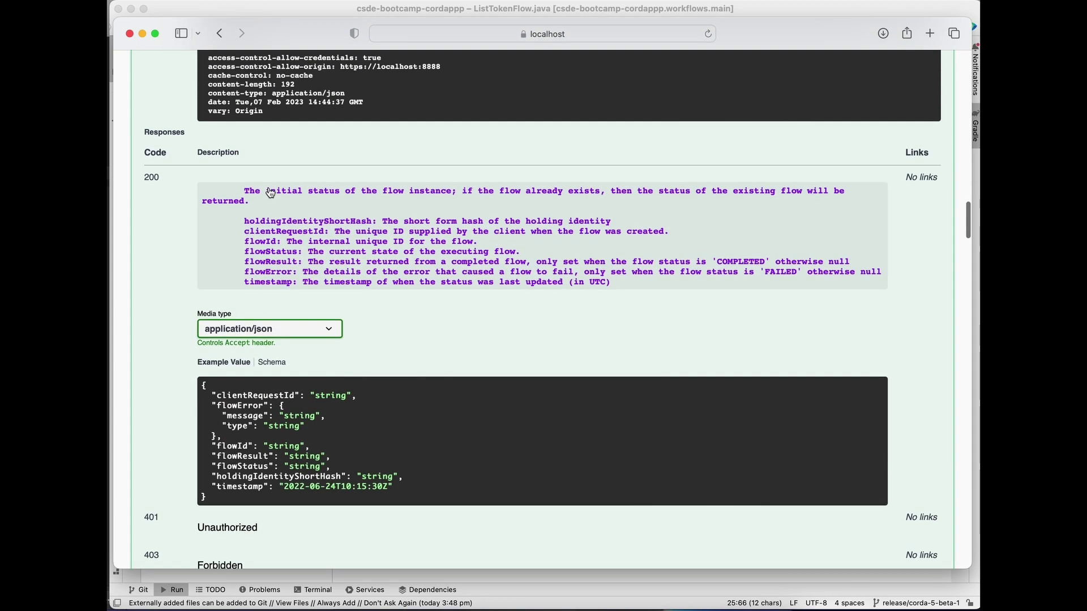
pyautogui.scroll(3, 269, 192)
pyautogui.scroll(3, 269, 191)
pyautogui.scroll(3, 268, 188)
pyautogui.scroll(3, 269, 188)
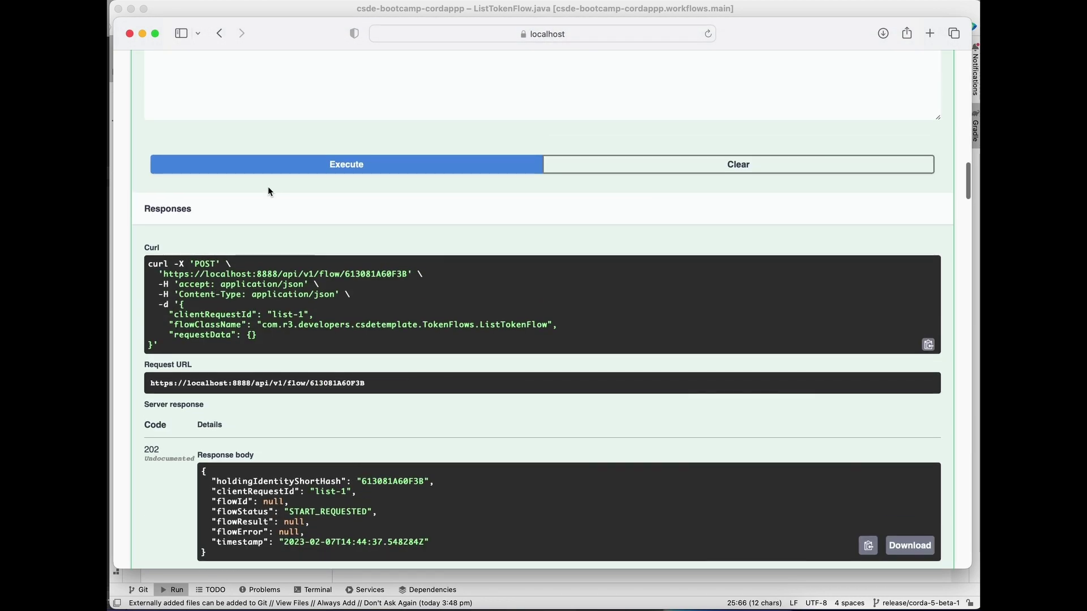
pyautogui.scroll(3, 268, 189)
pyautogui.scroll(2, 268, 188)
pyautogui.scroll(3, 268, 191)
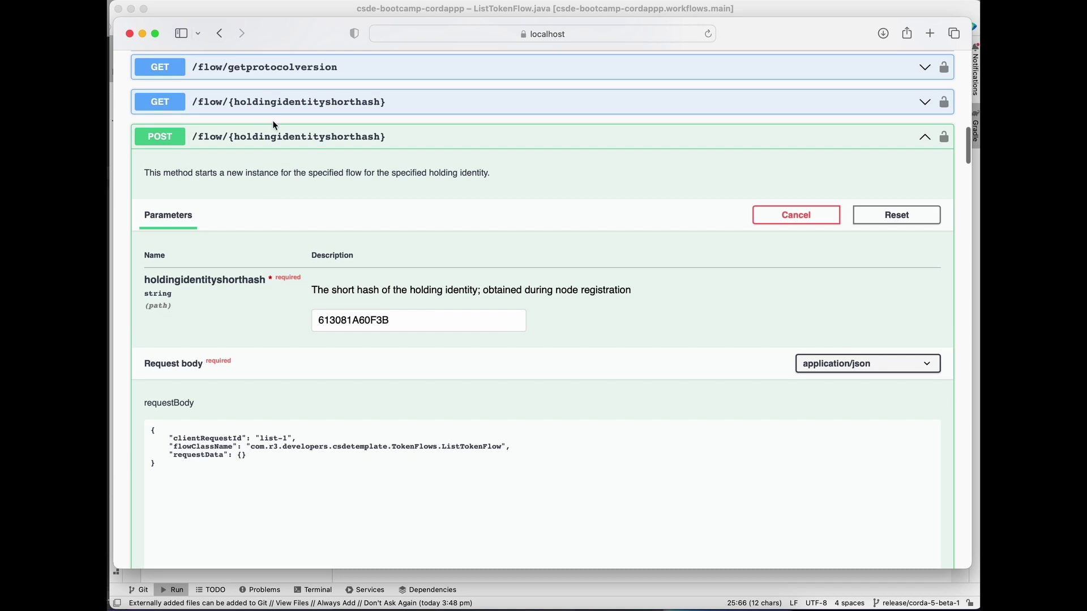
pyautogui.doubleClick(407, 323)
pyautogui.press('super+v')
pyautogui.scroll(-5, 705, 366)
pyautogui.scroll(-1, 667, 444)
pyautogui.click(444, 389)
pyautogui.scroll(-5, 399, 500)
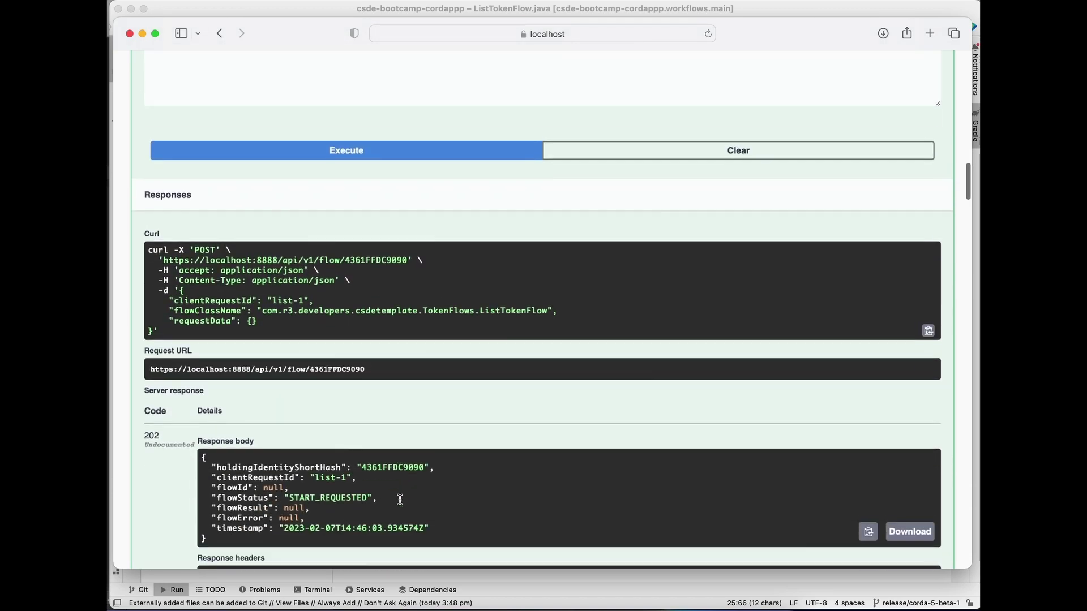
pyautogui.scroll(-1, 399, 501)
pyautogui.doubleClick(322, 448)
pyautogui.scroll(-5, 319, 493)
pyautogui.scroll(-5, 316, 494)
pyautogui.scroll(-5, 314, 497)
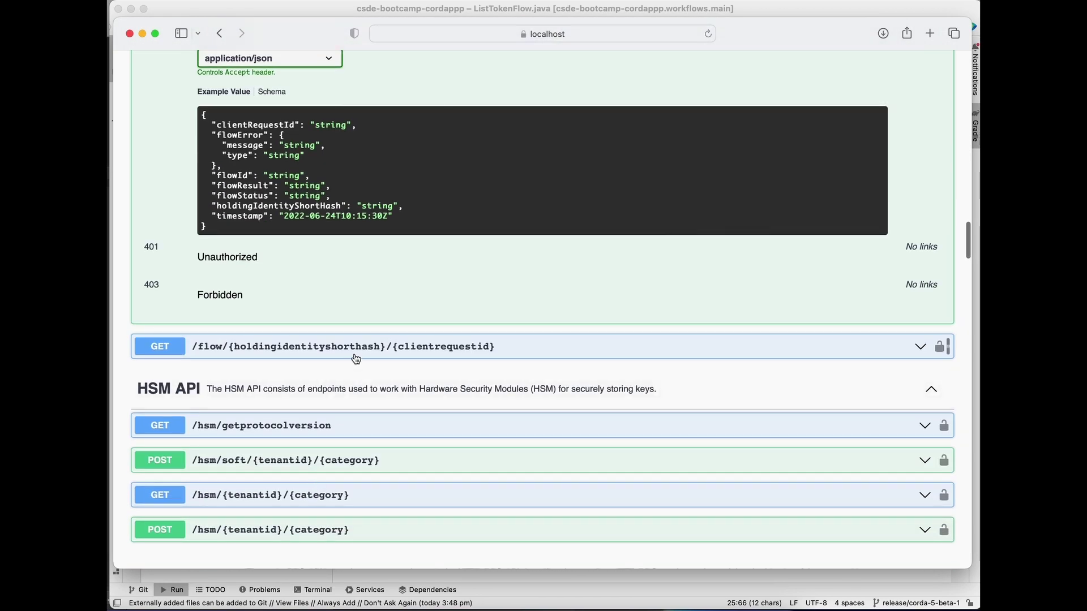
# Fetch list-1 status for 4361FFDC9090, returning COMPLETED with an empty flowResult
pyautogui.click(925, 347)
pyautogui.scroll(-5, 380, 324)
pyautogui.scroll(-1, 380, 323)
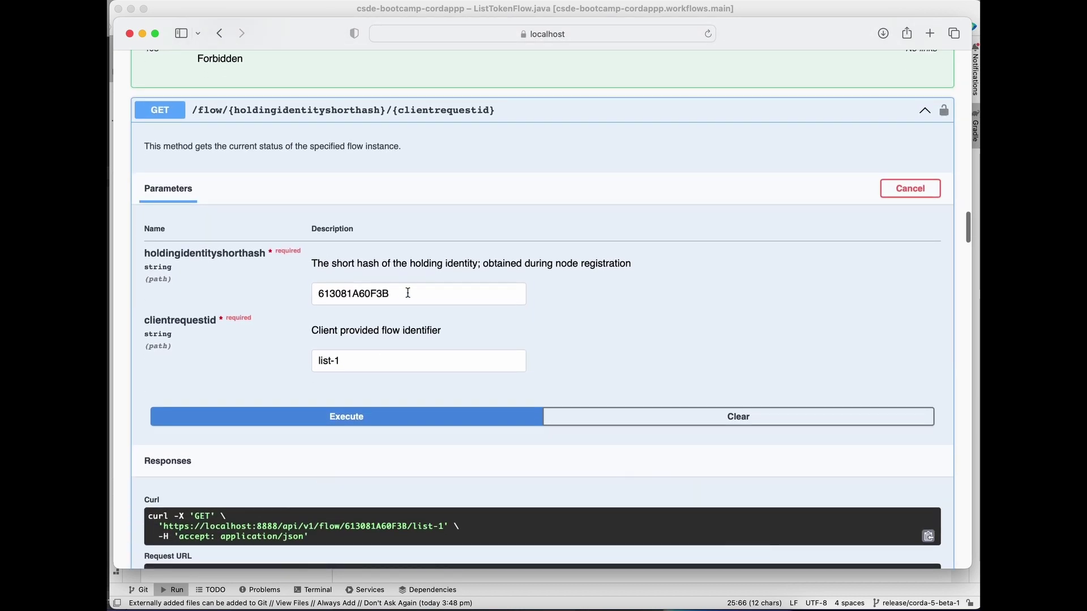
pyautogui.moveTo(406, 294); pyautogui.dragTo(261, 302)
pyautogui.hotkey('ctrl', 'v')
pyautogui.click(417, 414)
pyautogui.scroll(-2, 330, 488)
pyautogui.scroll(-3, 331, 488)
pyautogui.scroll(-1, 331, 488)
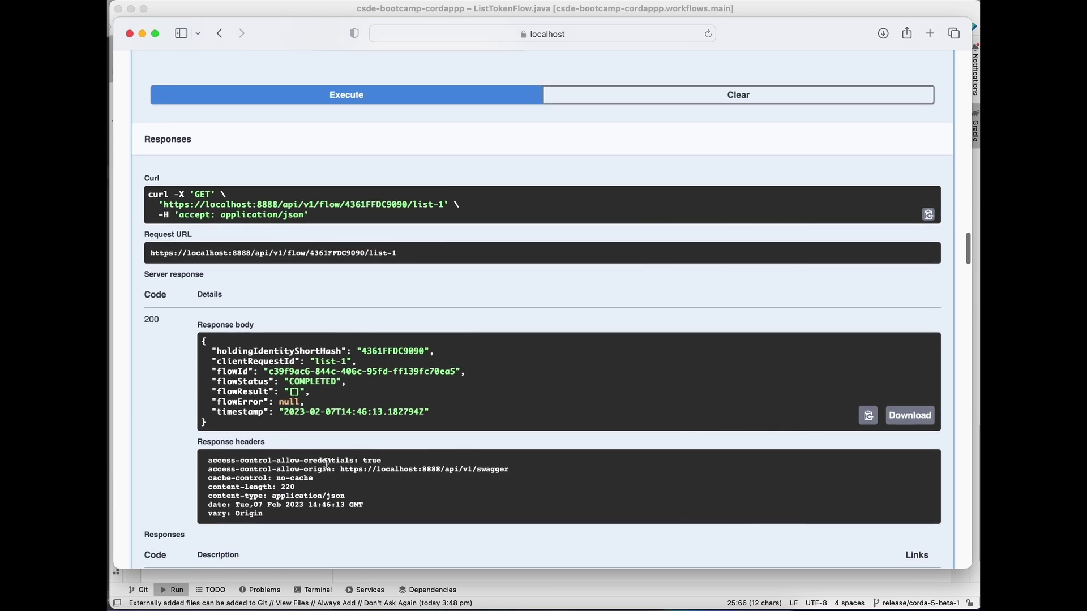
pyautogui.moveTo(307, 401); pyautogui.dragTo(217, 393)
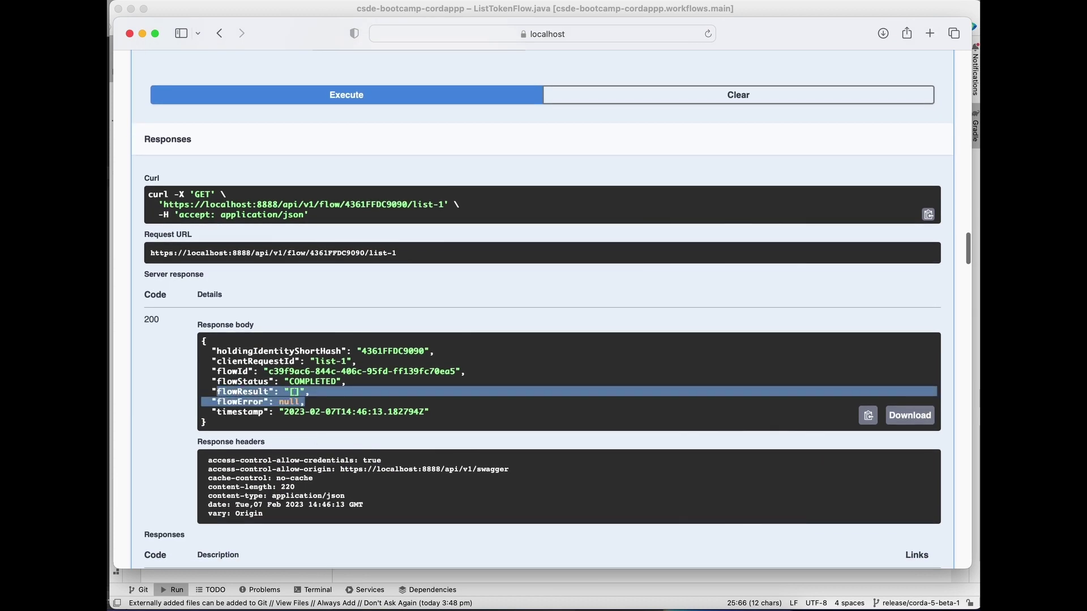
pyautogui.click(316, 398)
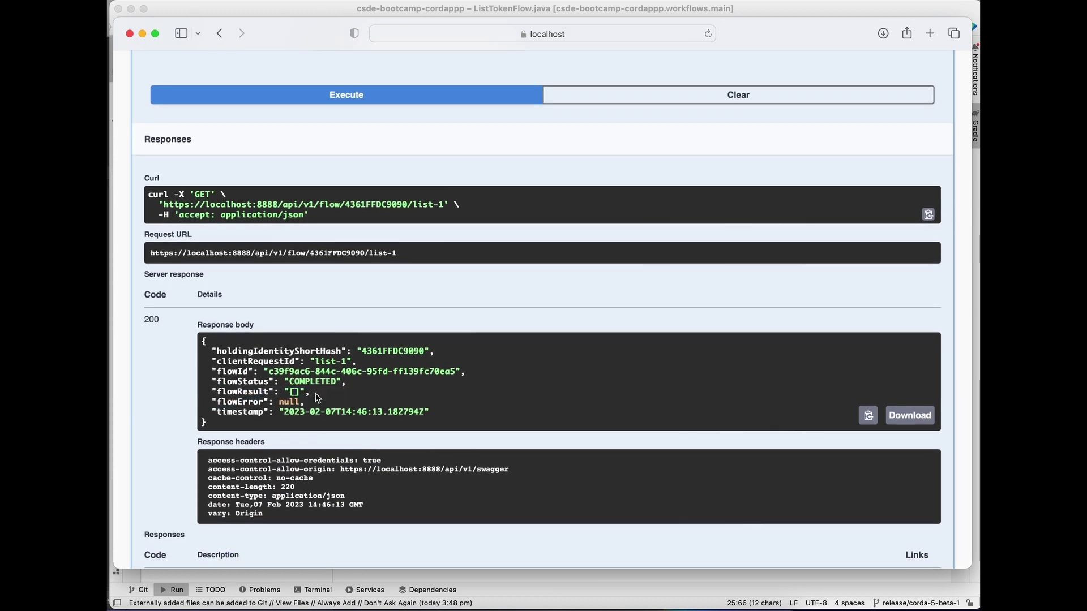